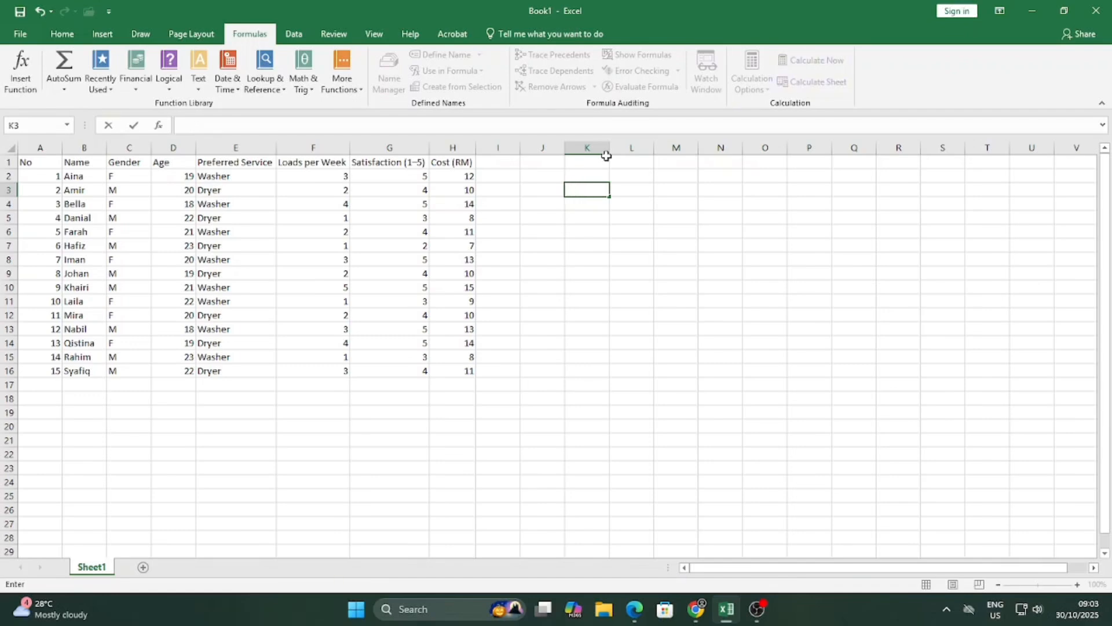
Enter =2+3 in K3, then change it to =(2+3)/4, giving 1.25.
type("=2+3")
key("Return")
left_click(603, 191)
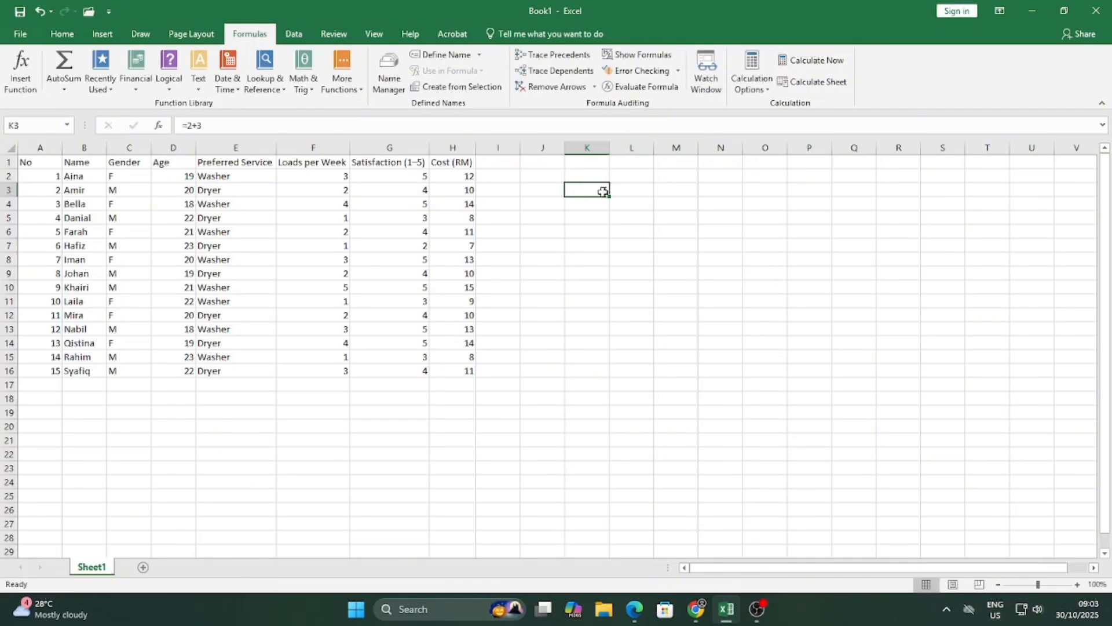
left_click(236, 123)
key("BackSpace")
key("BackSpace")
key("BackSpace")
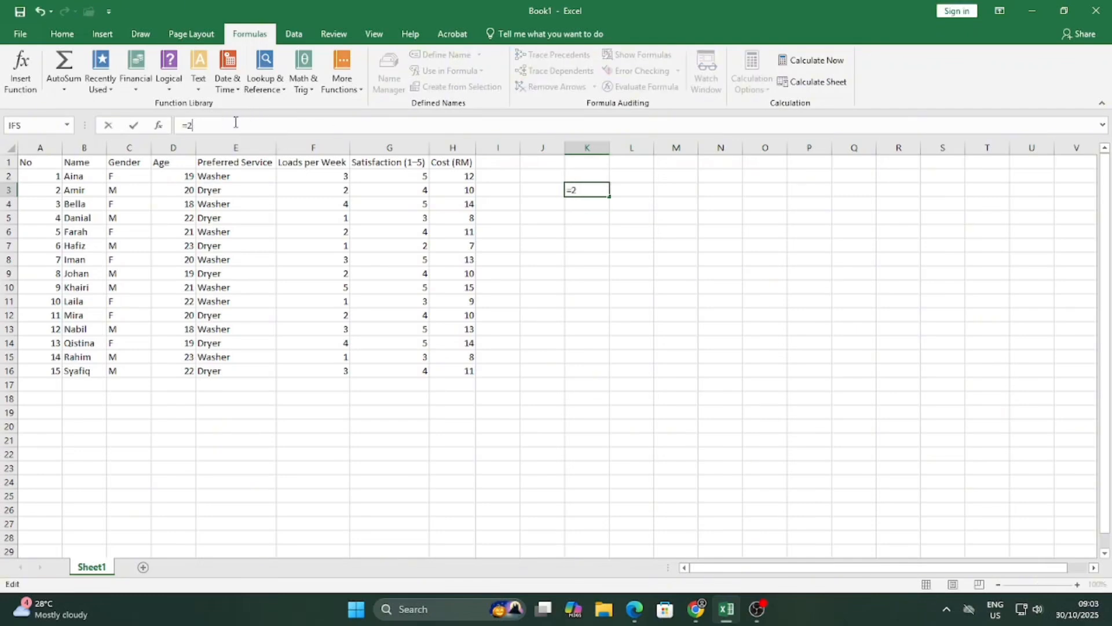
type("(2+3)/4")
key("Return")
left_click(601, 190)
Enter =5/4 in L3, fixing a mistyped divisor, and compare it with K3.
left_click(648, 192)
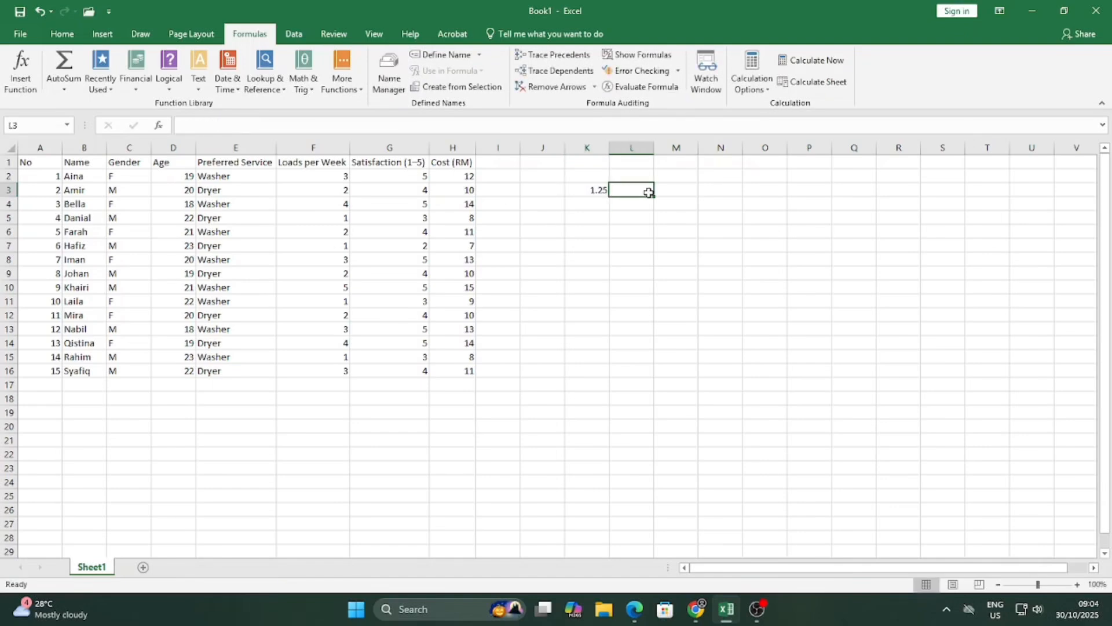
type("=5/3")
key("BackSpace")
type("4")
key("Return")
left_click(610, 192)
left_click(606, 191)
left_click(621, 191)
Clear the 1.25 results from L3 and K3 and start a new =( formula in K3.
key("Delete")
left_click(602, 192)
key("Delete")
type("=(")
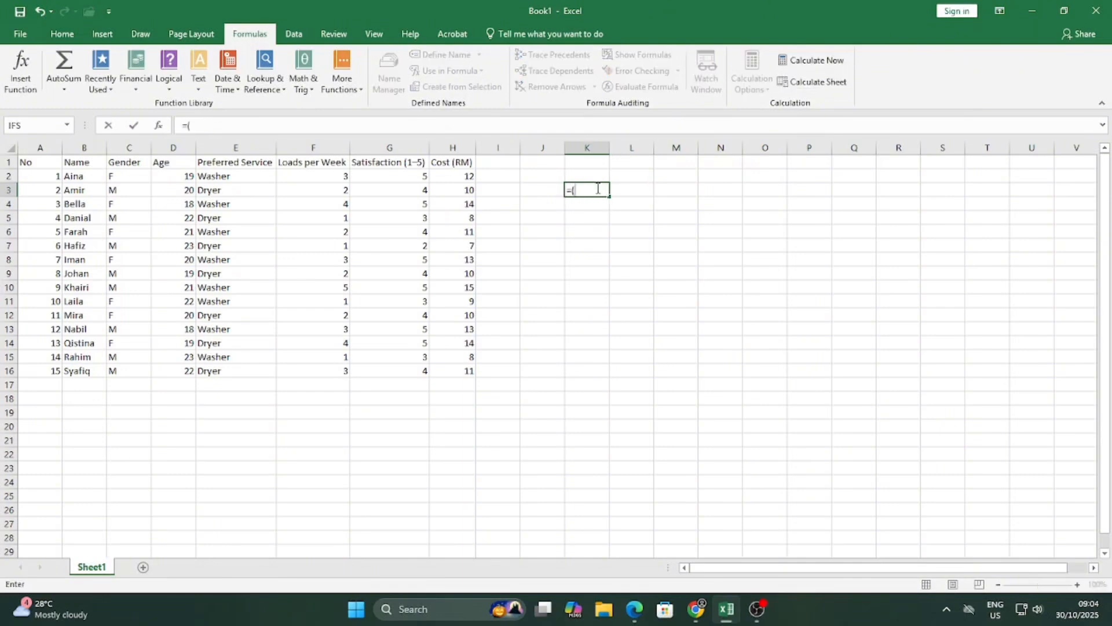
Enter =(G3+G7)*(G6/(G9+G6)) in K3 by clicking the referenced cells.
left_click(390, 192)
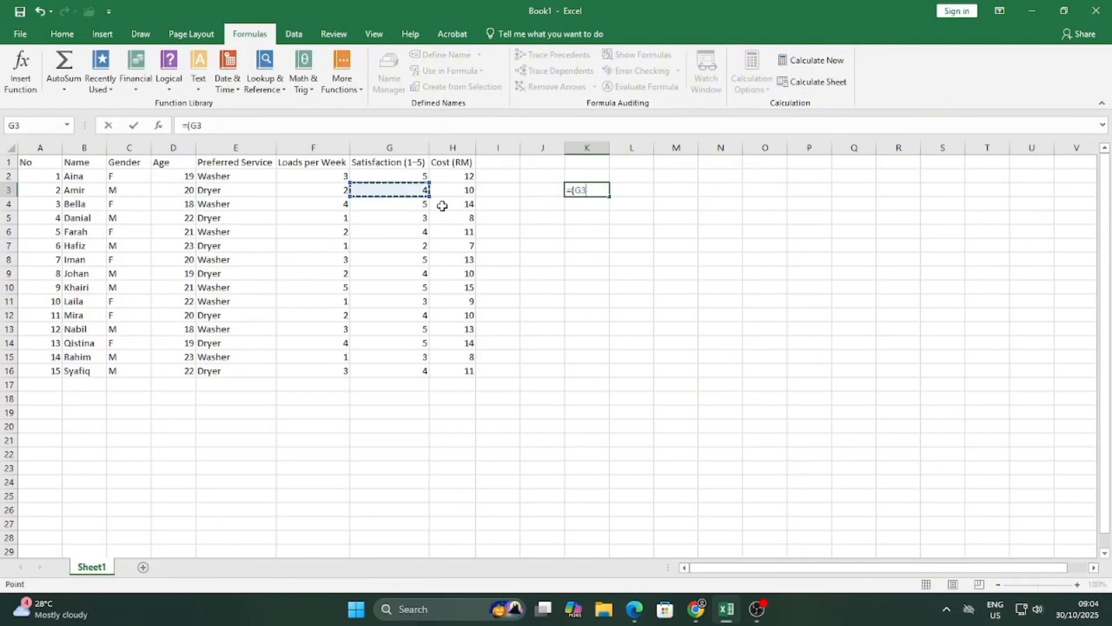
type("+")
left_click(409, 244)
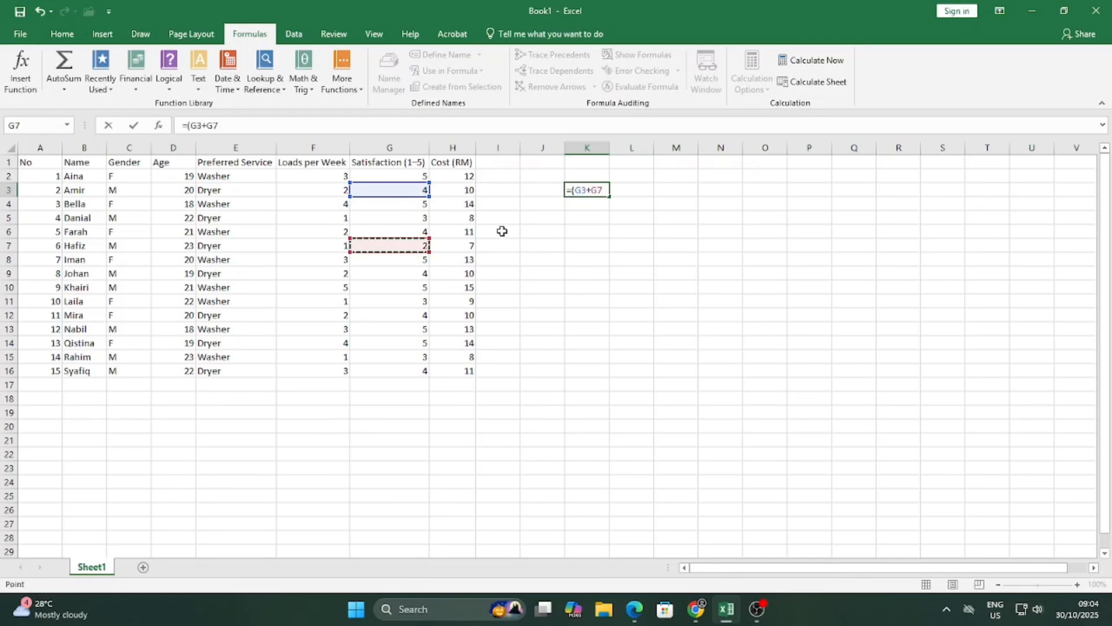
type(")")
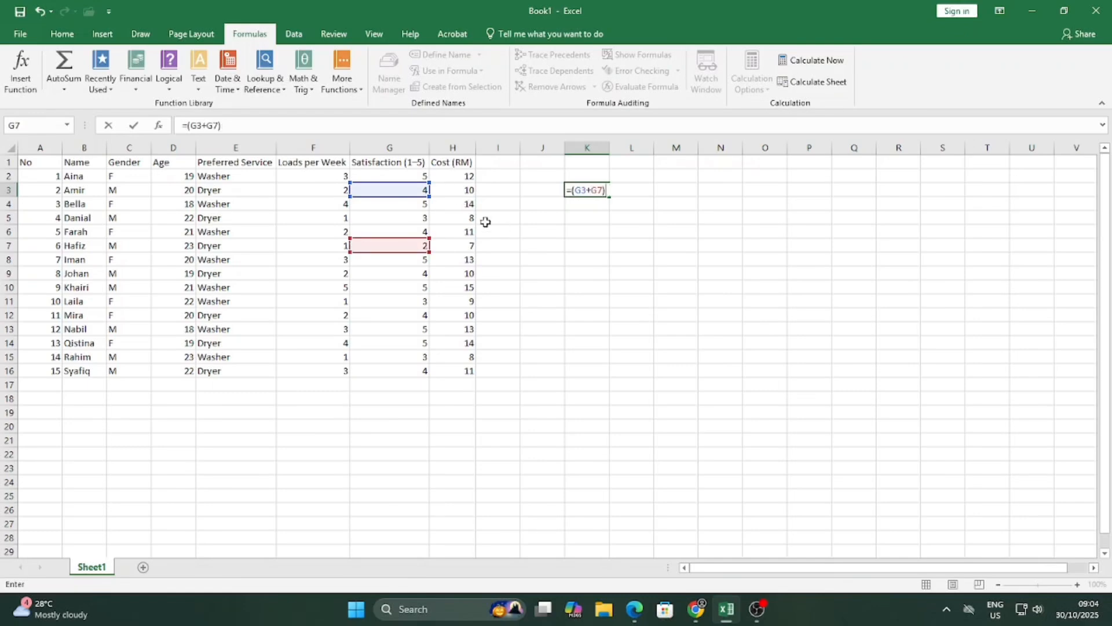
type("*(")
left_click(421, 230)
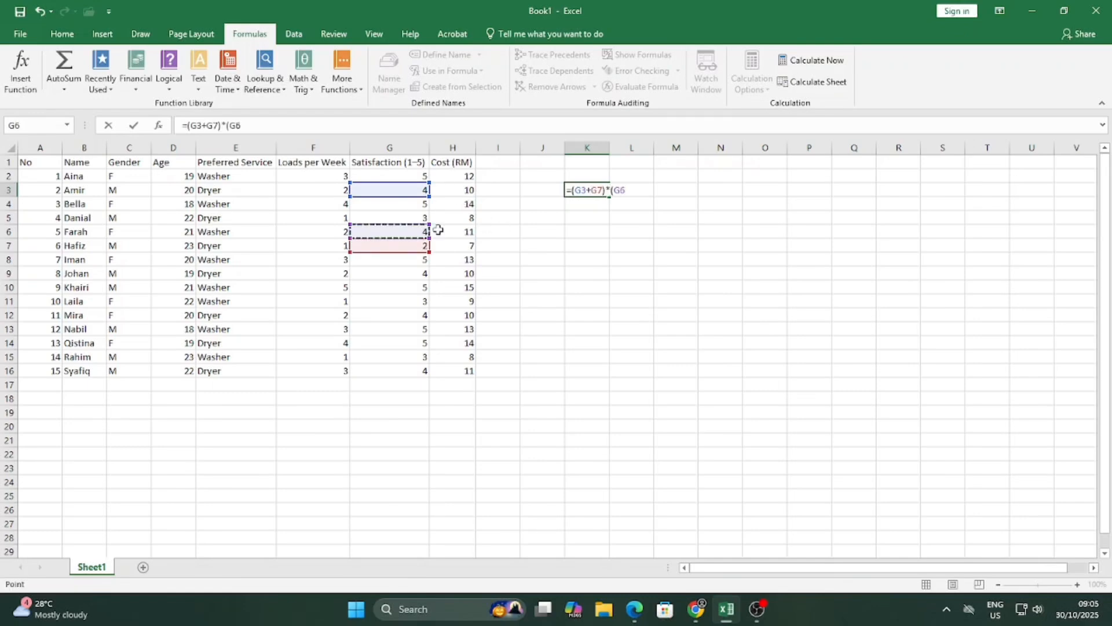
type("_")
key("BackSpace")
type("(")
left_click(410, 275)
type("+")
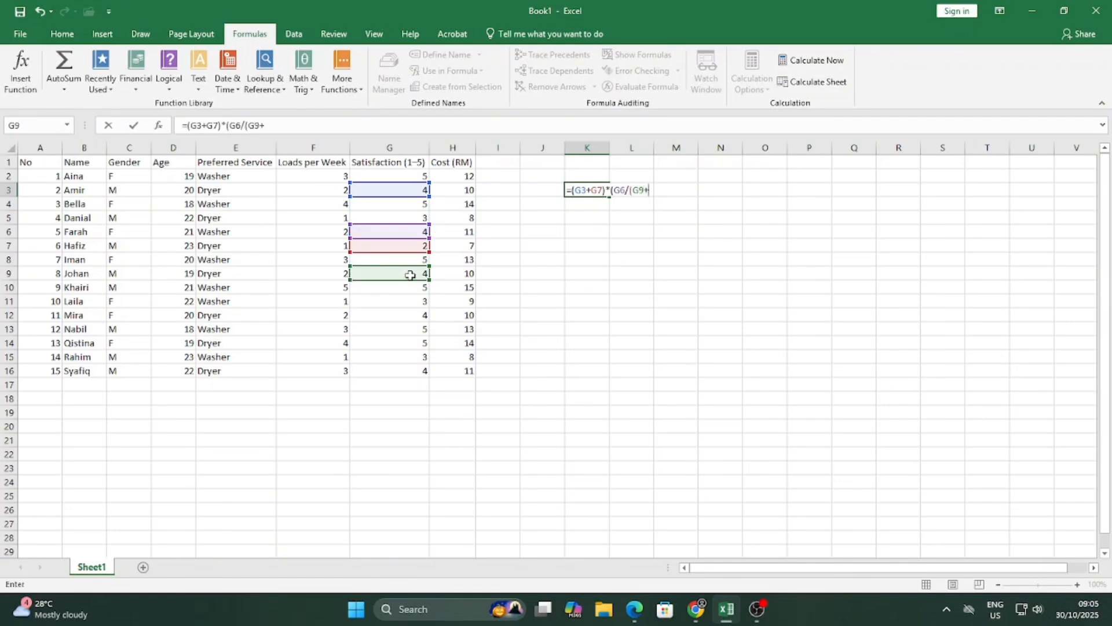
left_click(402, 230)
type("))")
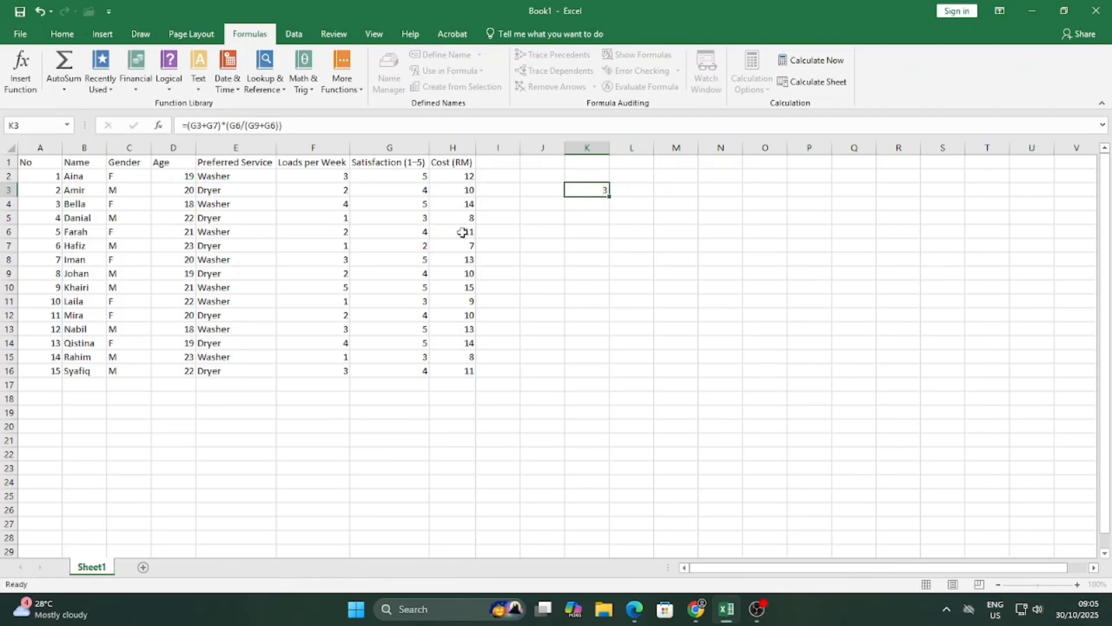
key("Return")
Change G3 to 6 to see K3 recalculate, then undo the change.
left_click(581, 186)
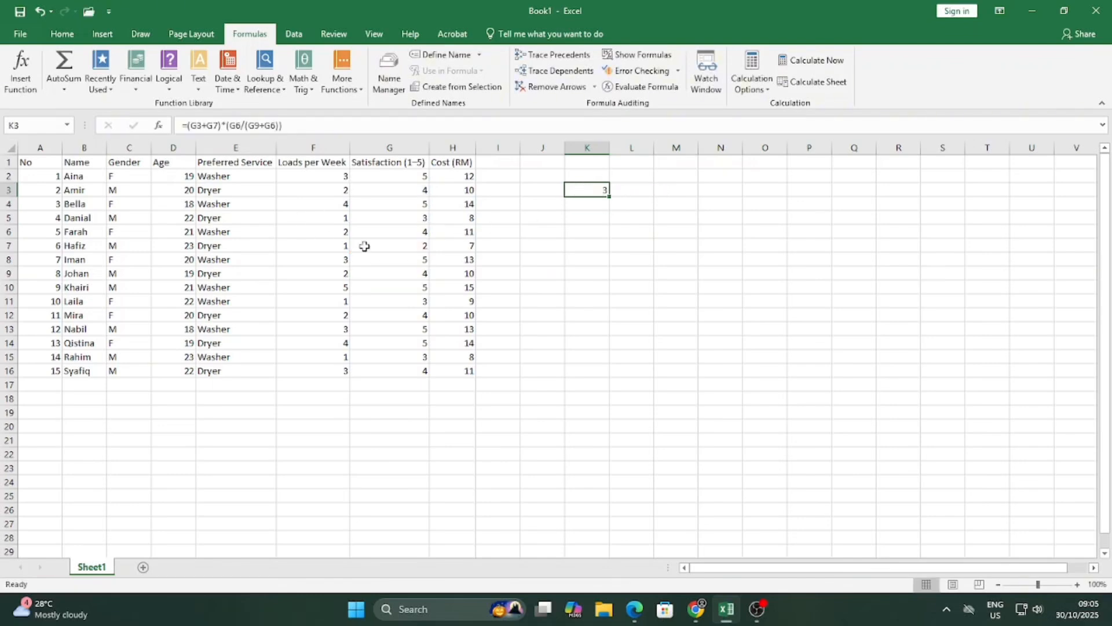
left_click(417, 191)
type("6")
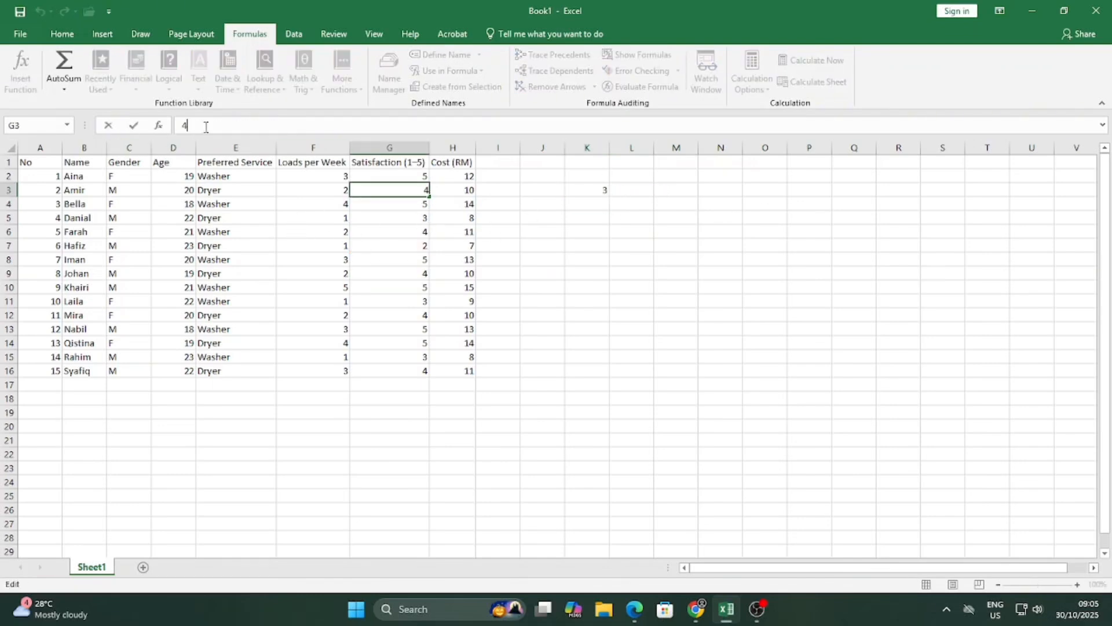
key("Return")
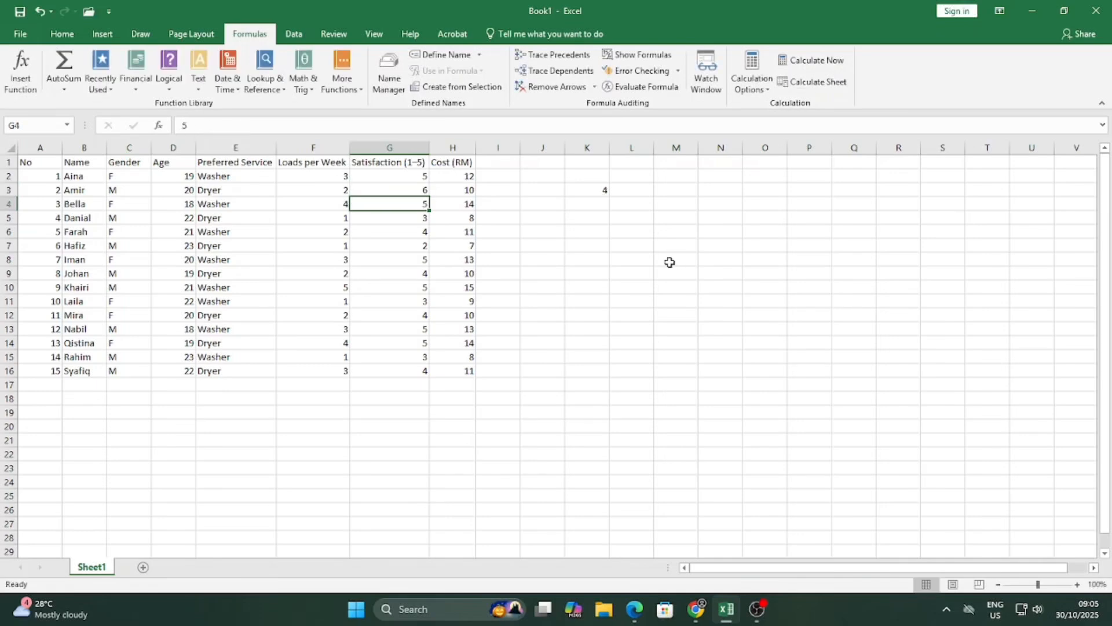
key("ctrl+z")
Delete K3's formula.
left_click(598, 191)
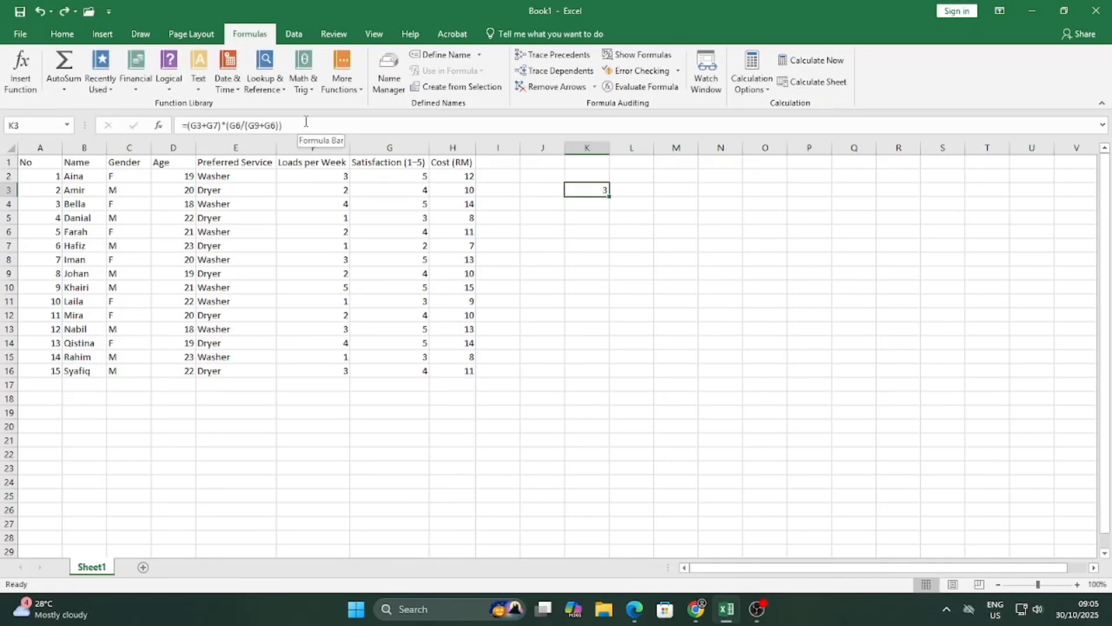
left_click_drag(306, 124, 182, 125)
key("BackSpace")
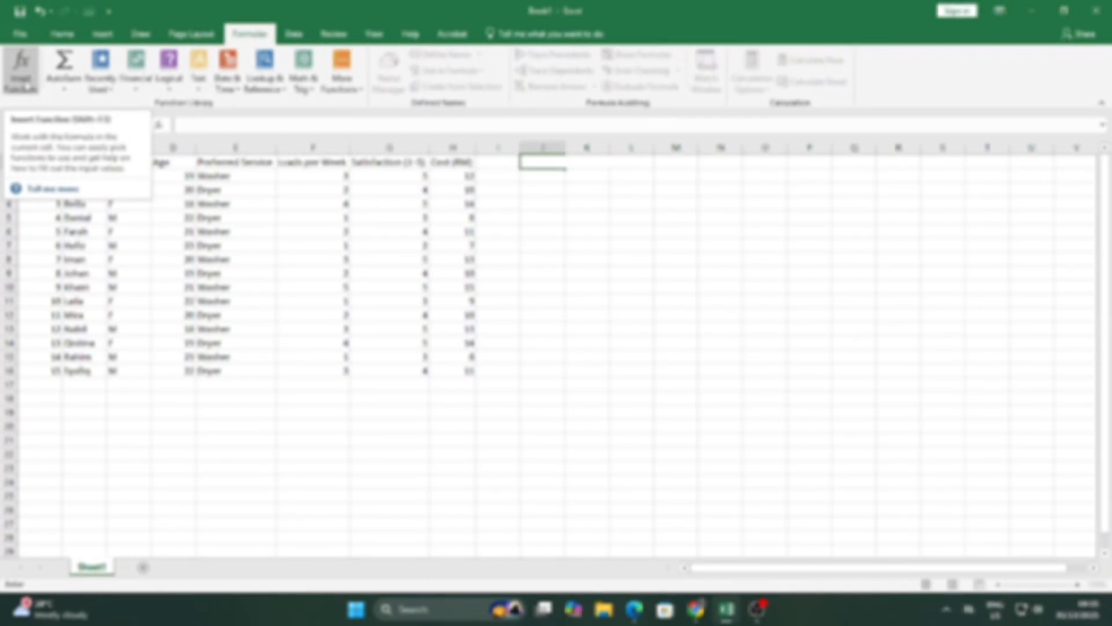
Browse the Insert Function list and cancel it without inserting anything.
left_click(23, 82)
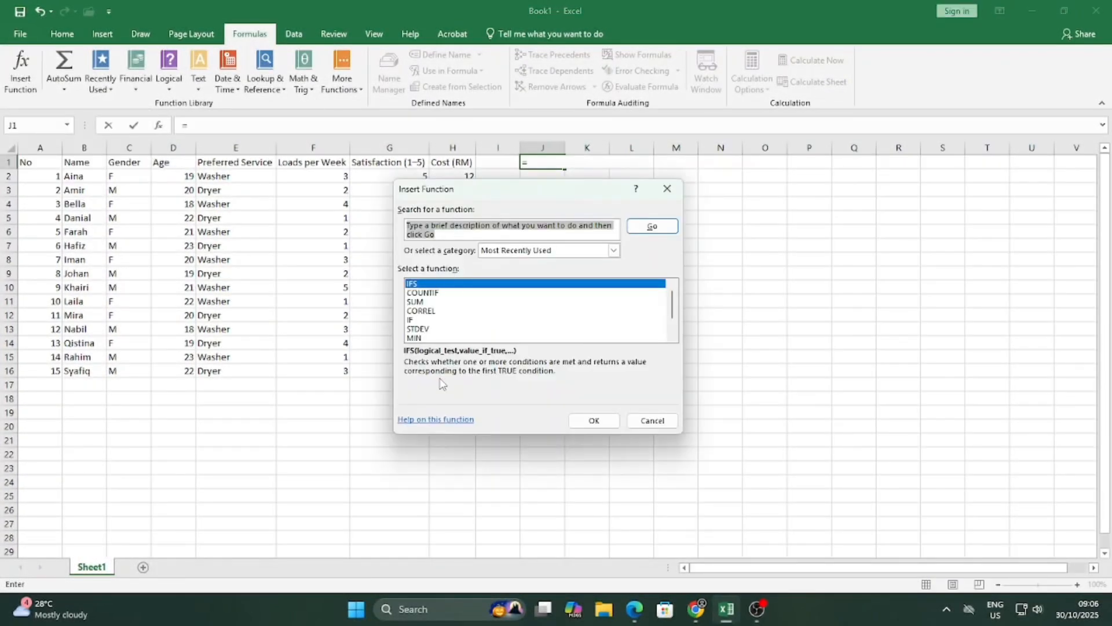
left_click(670, 190)
left_click(538, 186)
Enter =COUNTIF(C2:C16, "F") in K2, counting 7 female respondents.
left_click(600, 177)
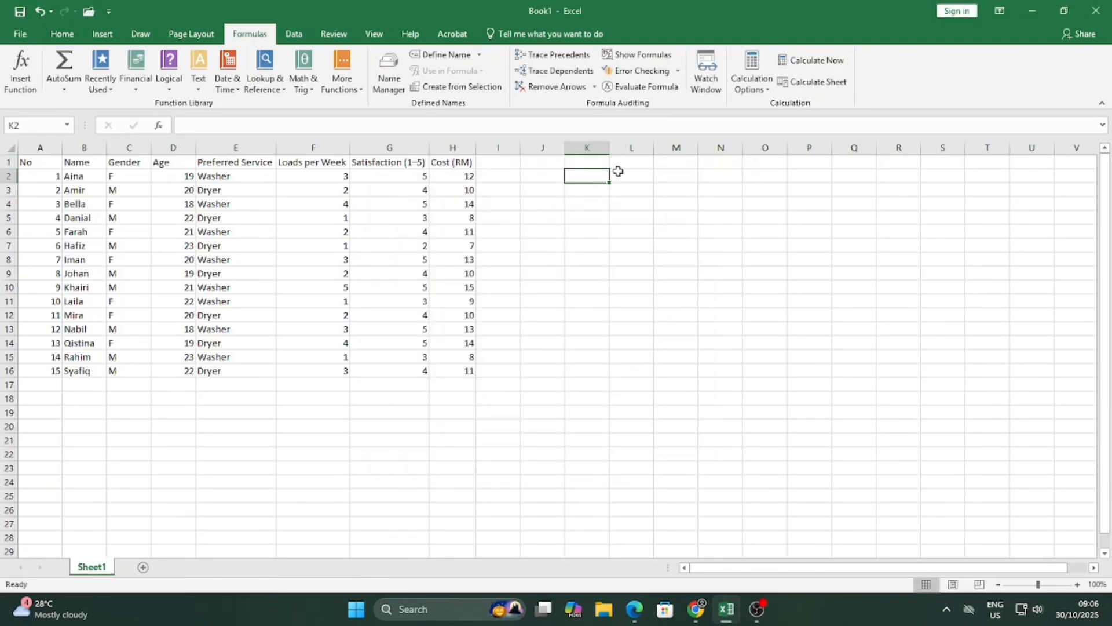
type("=")
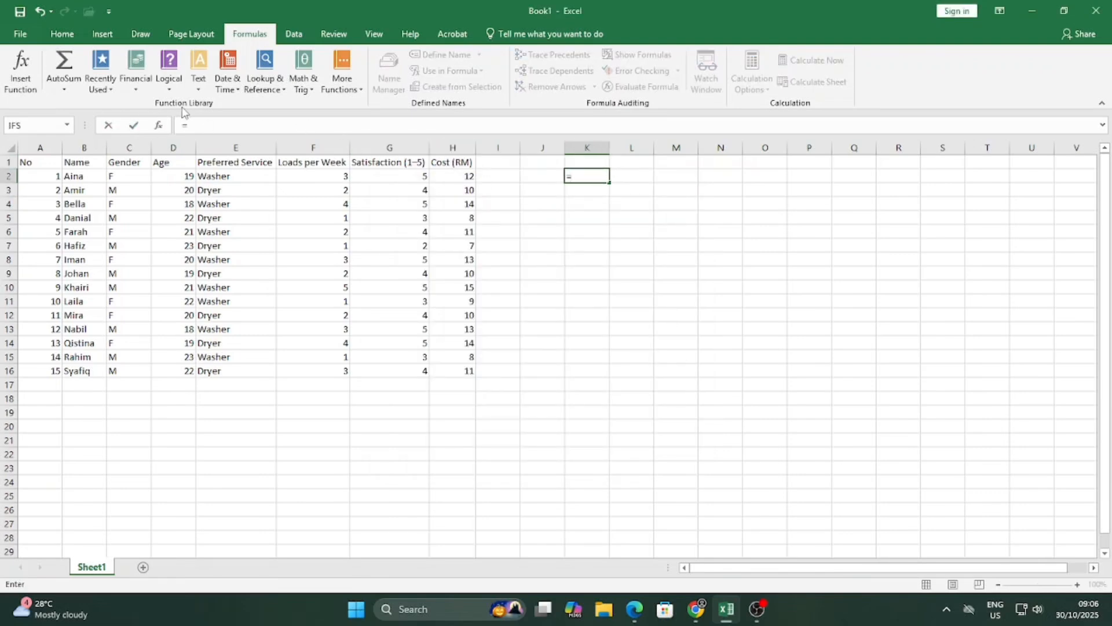
type("countif")
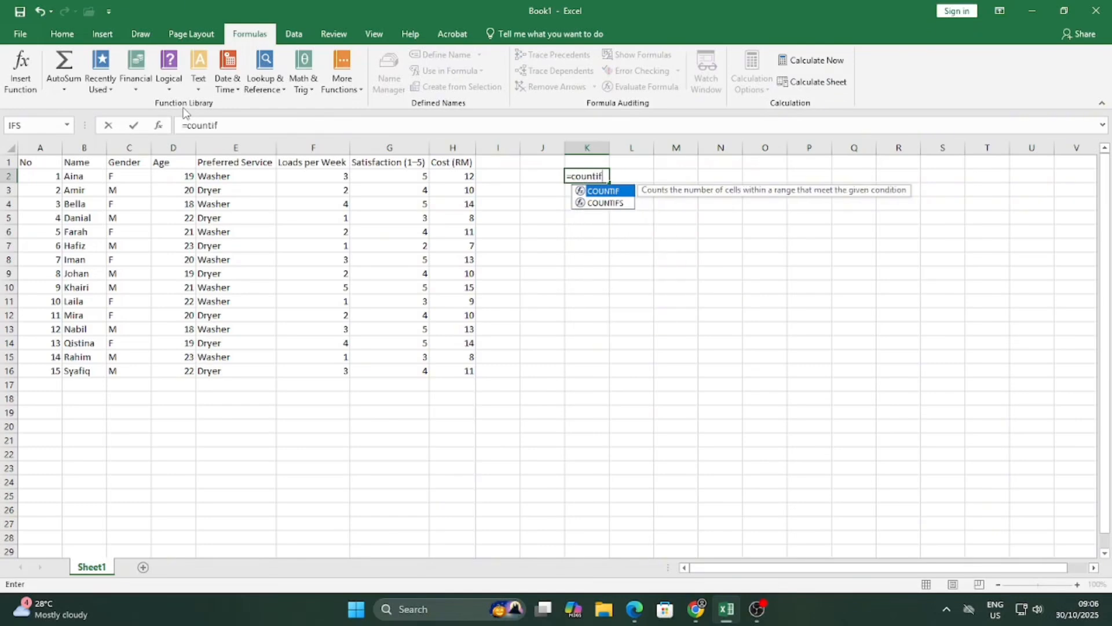
double_click(628, 192)
left_click_drag(116, 176, 124, 373)
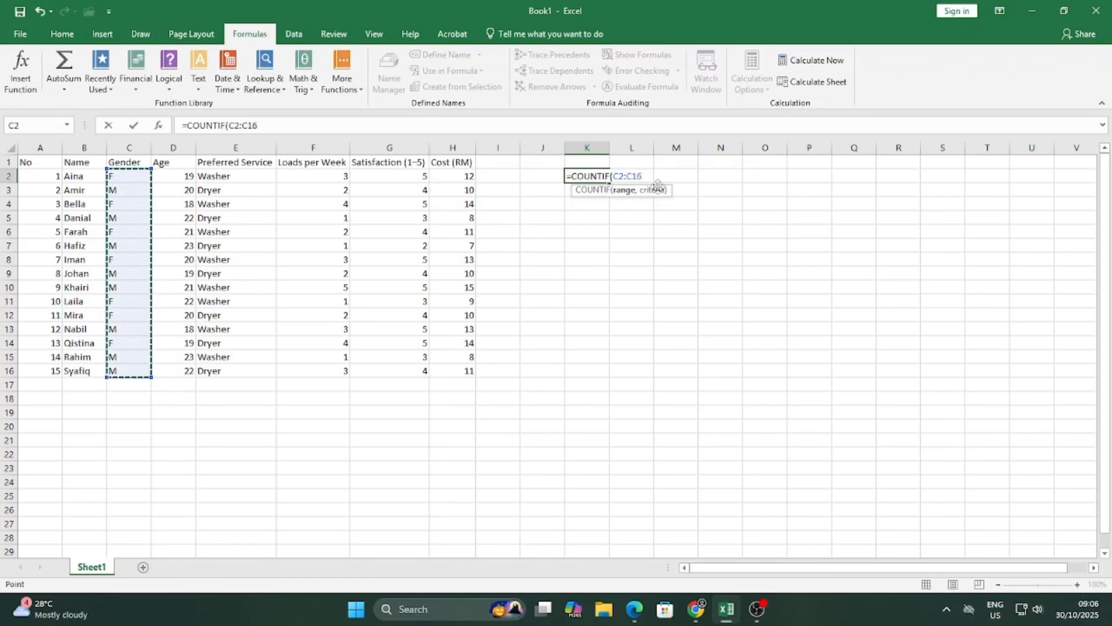
type(", \"F")
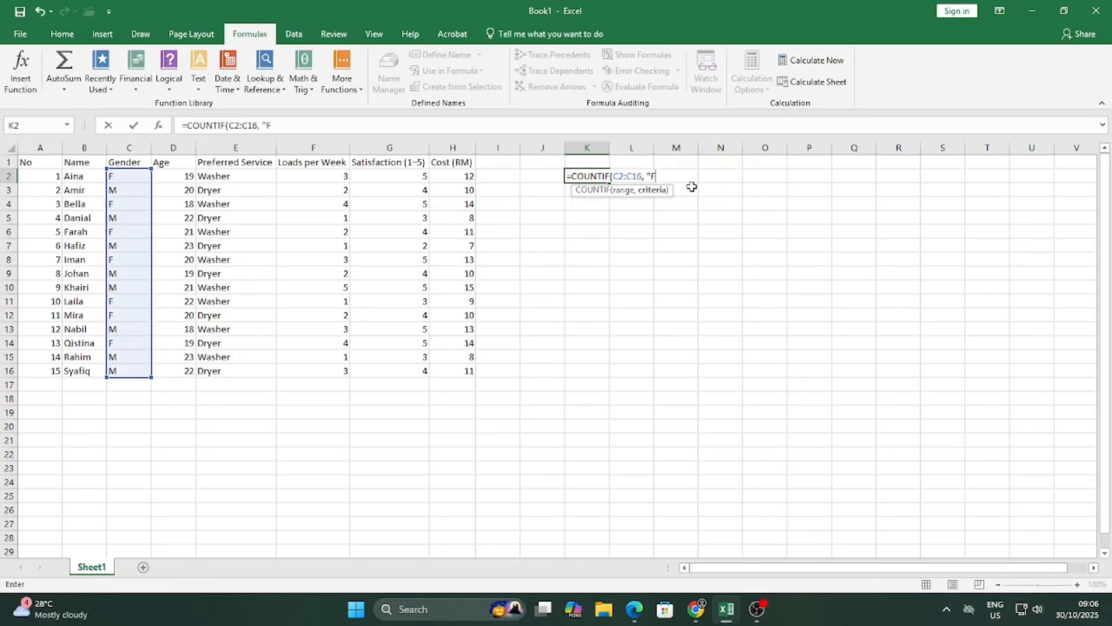
type("\")")
key("Return")
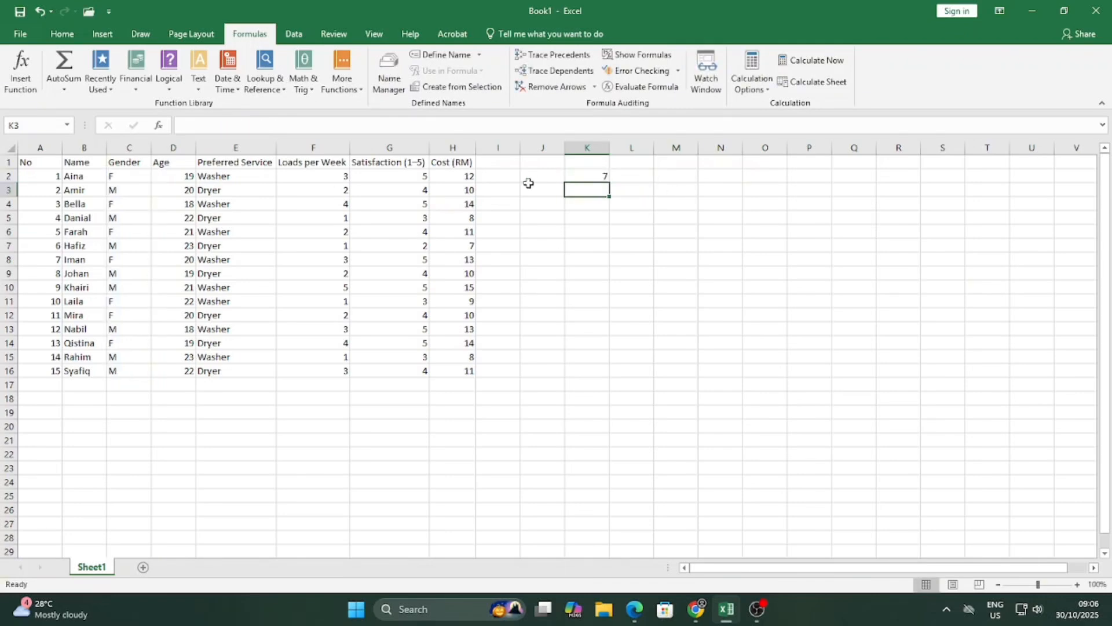
left_click(603, 176)
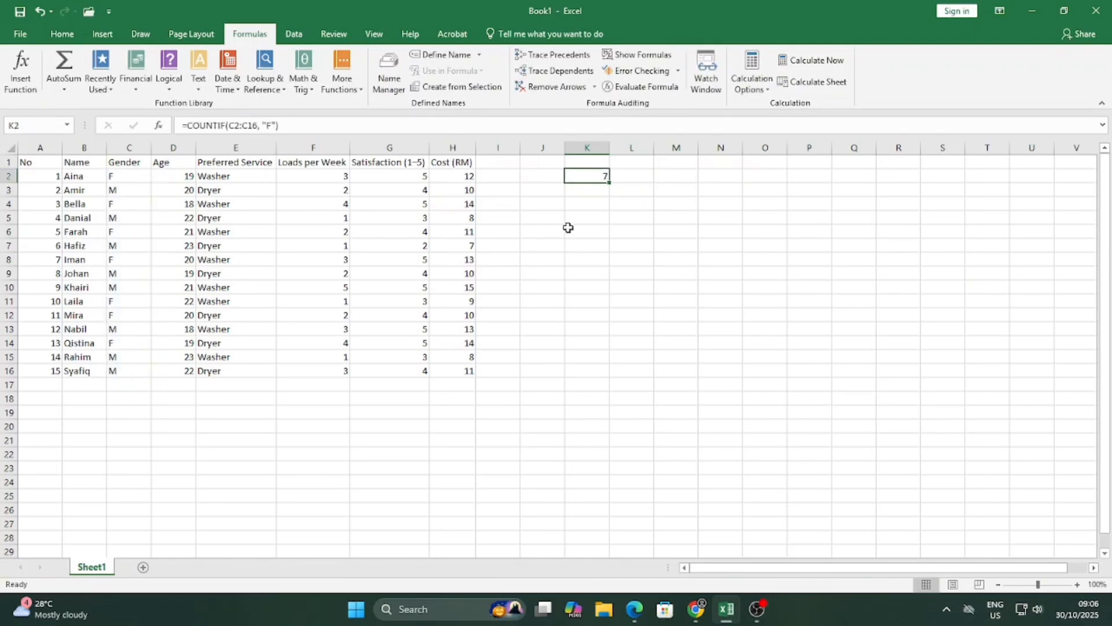
Verify the F entries in C2, C4, C6, C8, C11, C12 and C14 against K2's count.
left_click(126, 180)
left_click(129, 204)
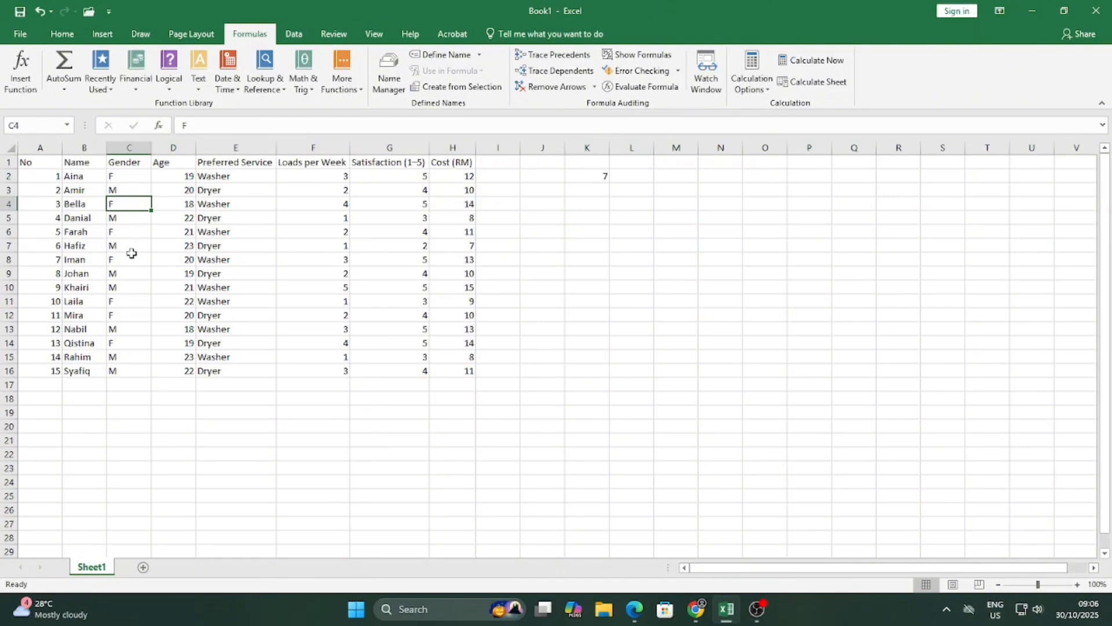
left_click(133, 233)
left_click(131, 260)
left_click(132, 302)
left_click(132, 315)
left_click(132, 344)
left_click(588, 177)
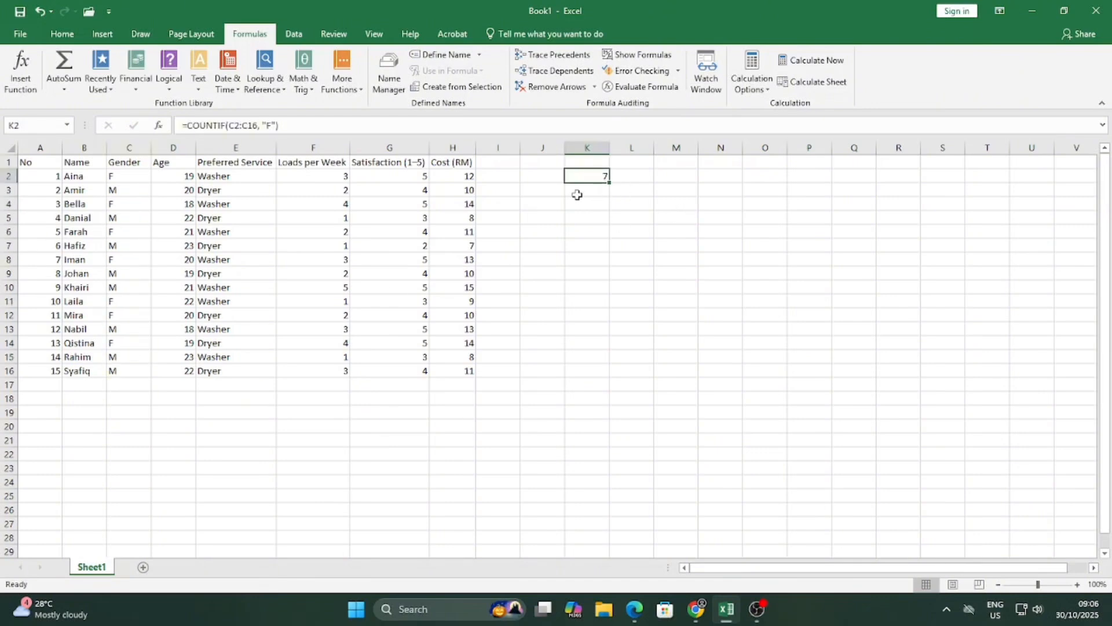
left_click(225, 125)
Change K2 to =COUNTIFS(C2:C16, "F", D2:D16, ">= 19").
type("s")
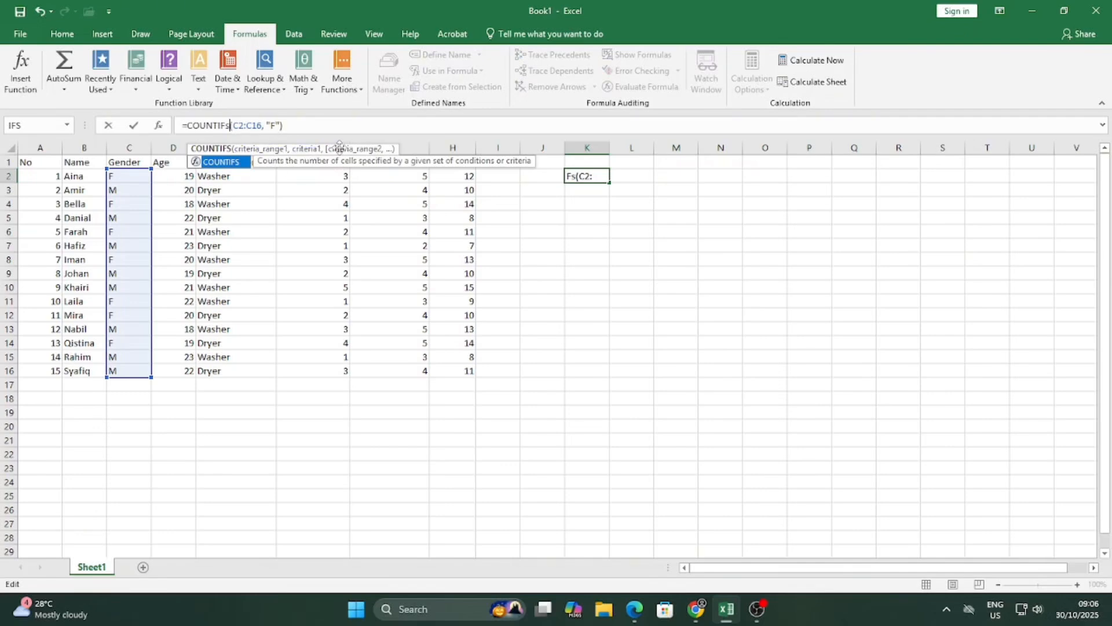
left_click(278, 126)
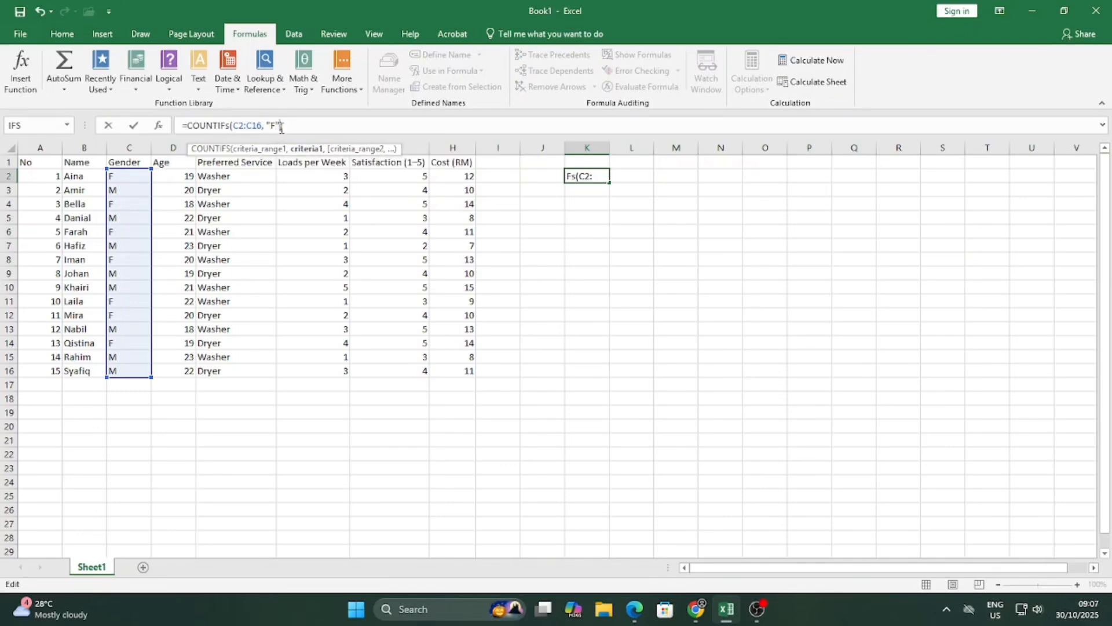
type(",")
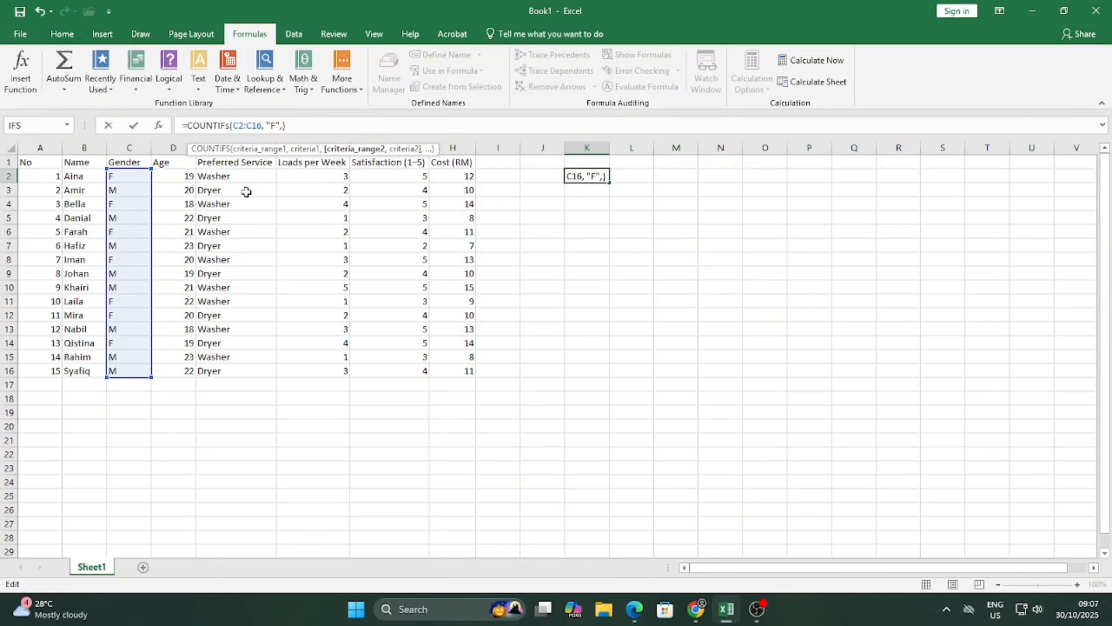
left_click_drag(189, 176, 191, 371)
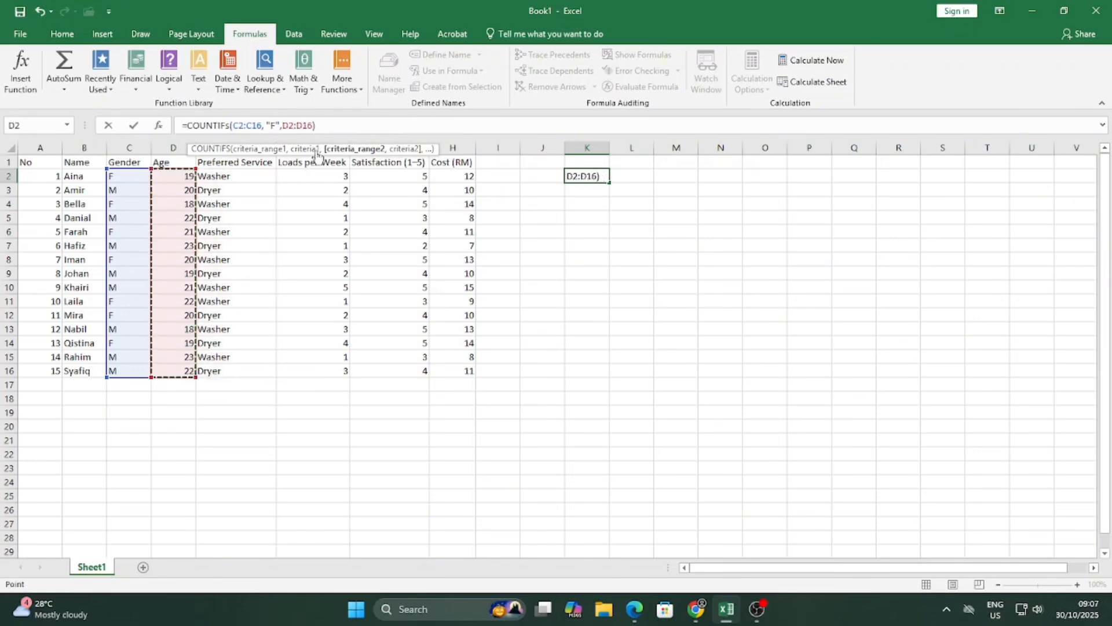
type(",")
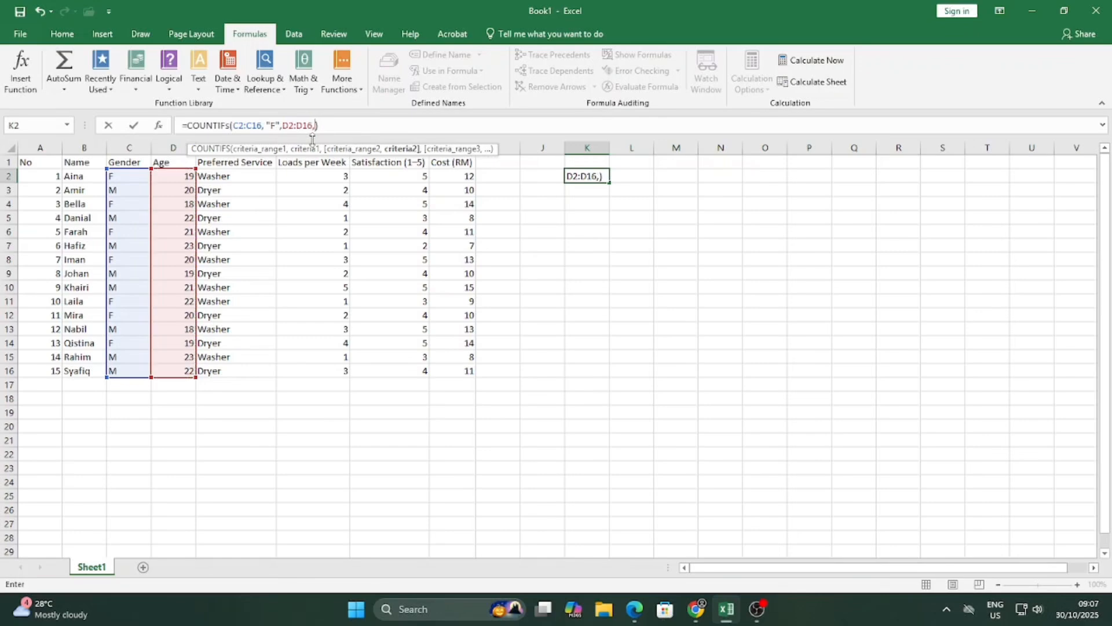
type(" \">= 19")
key("Return")
Check respondents' genders and ages in columns C and D against K2's count.
left_click(603, 176)
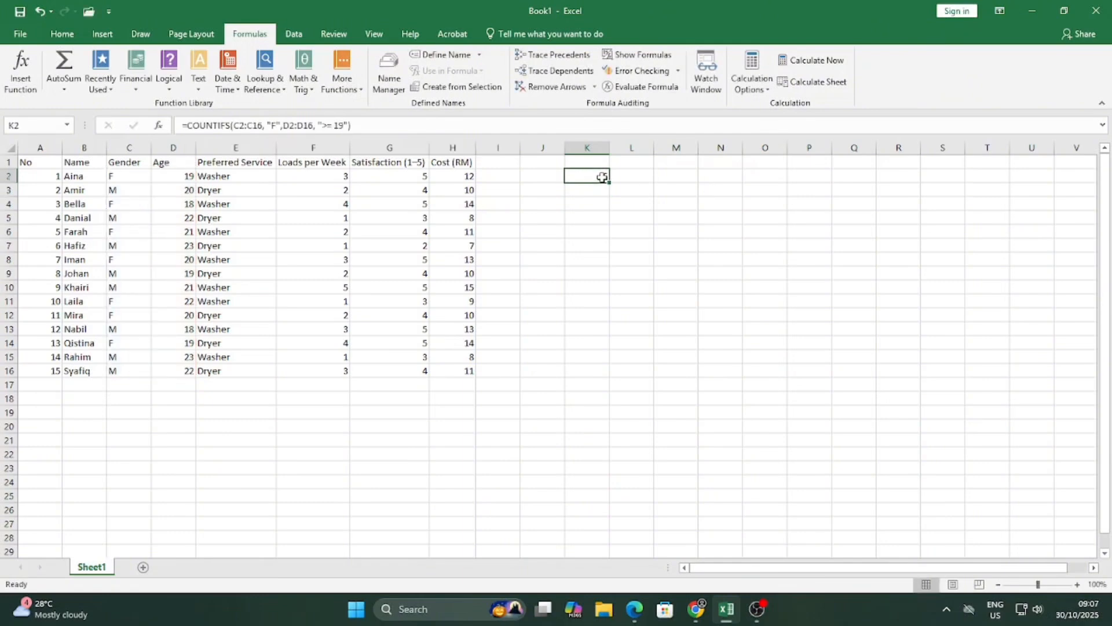
left_click(130, 178)
left_click(173, 176)
left_click(131, 205)
left_click(169, 205)
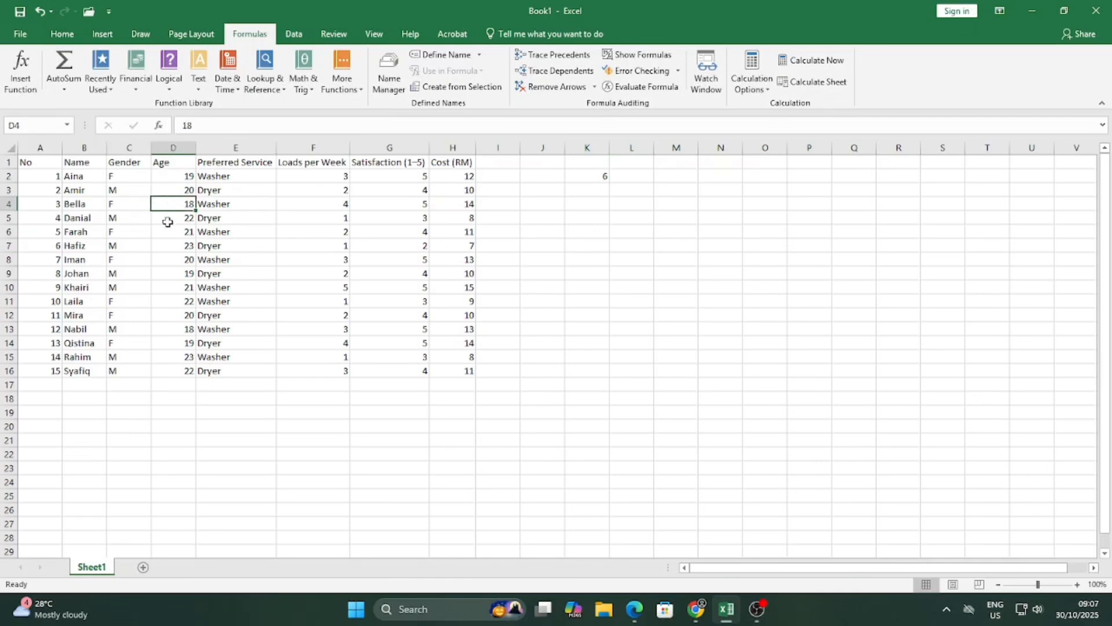
left_click(142, 231)
left_click(173, 232)
left_click(138, 260)
left_click(172, 259)
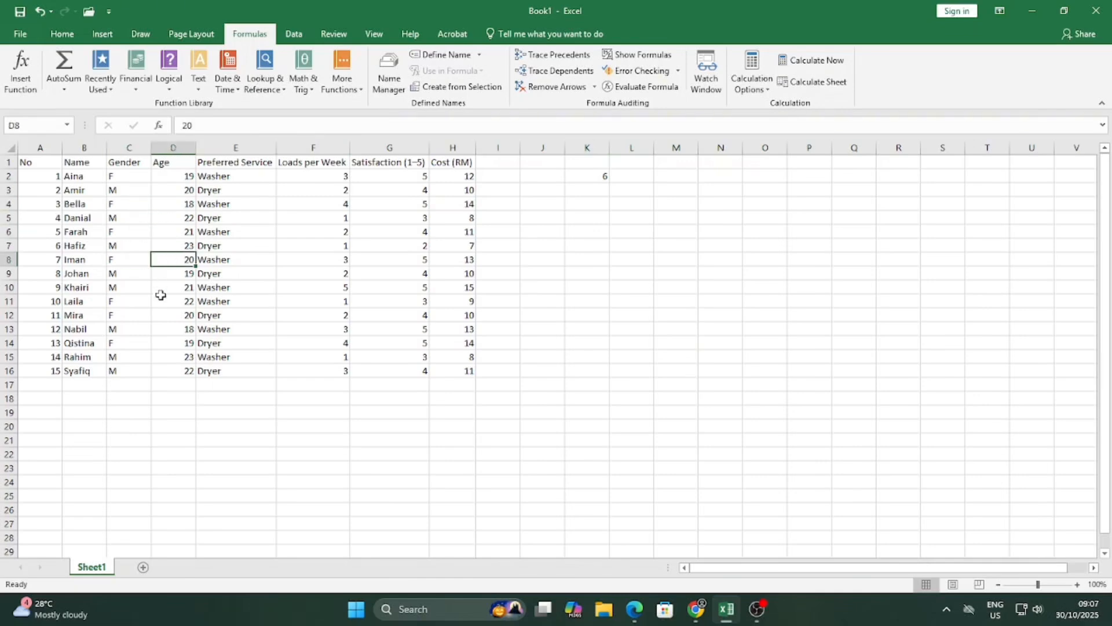
left_click(139, 303)
left_click(145, 314)
left_click(146, 331)
left_click(145, 370)
left_click(146, 340)
left_click(587, 175)
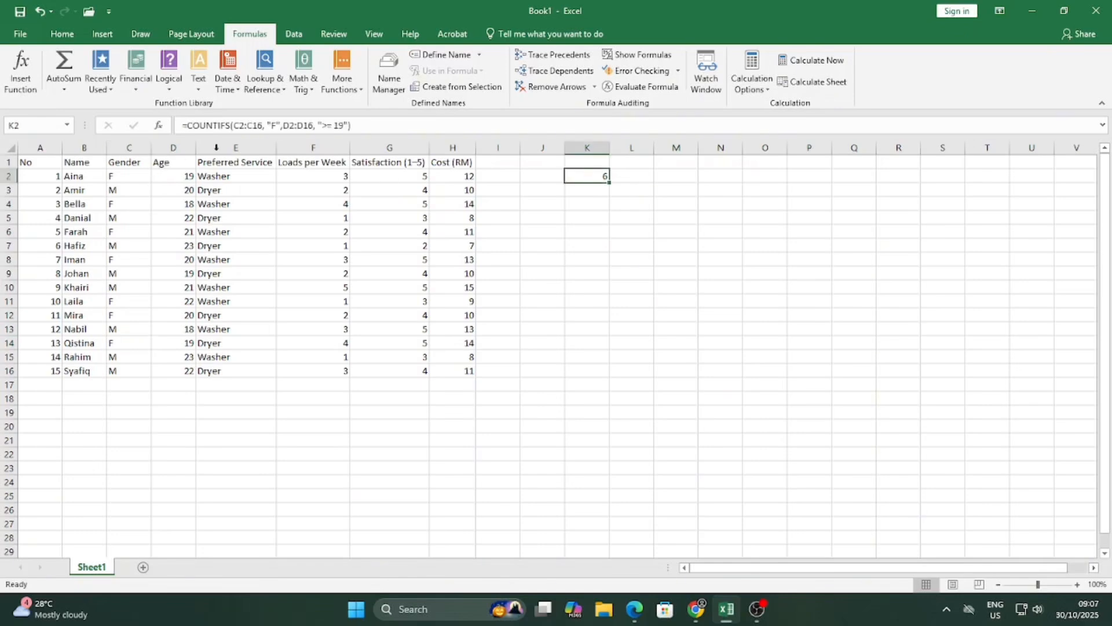
Raise K2's age threshold from 19 to 20, giving 4 female respondents.
left_click(346, 127)
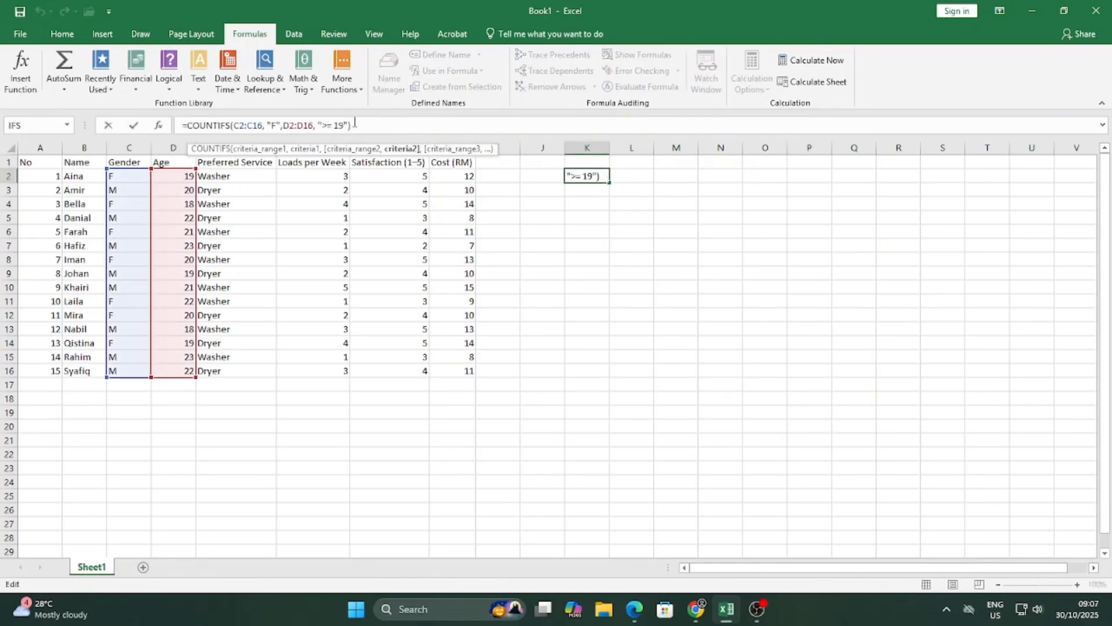
key("BackSpace")
key("BackSpace")
type("20")
key("Return")
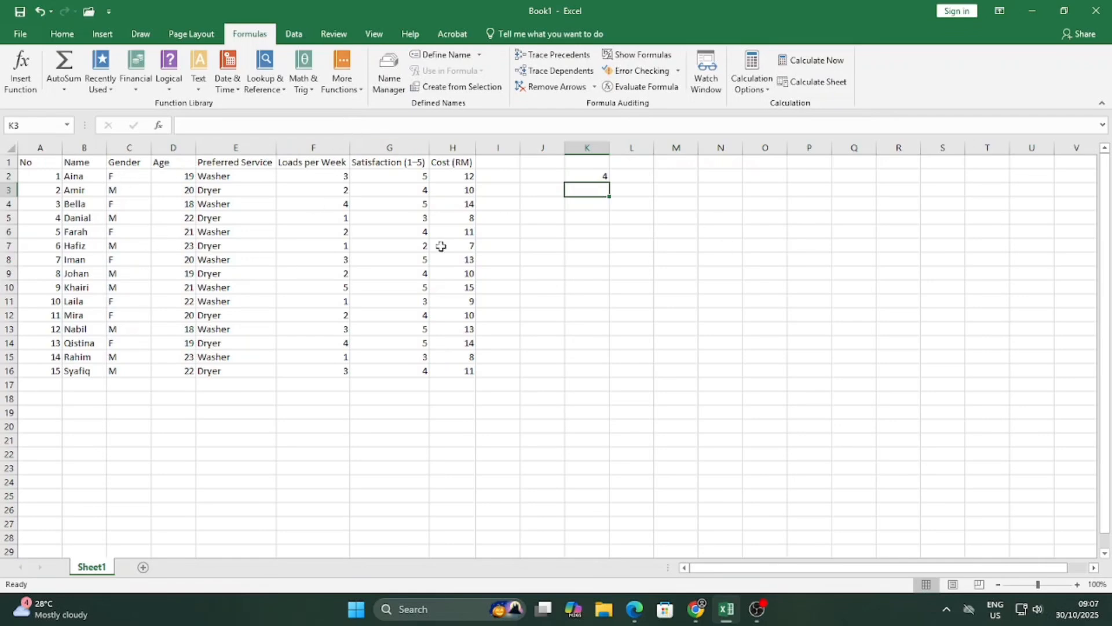
left_click(602, 173)
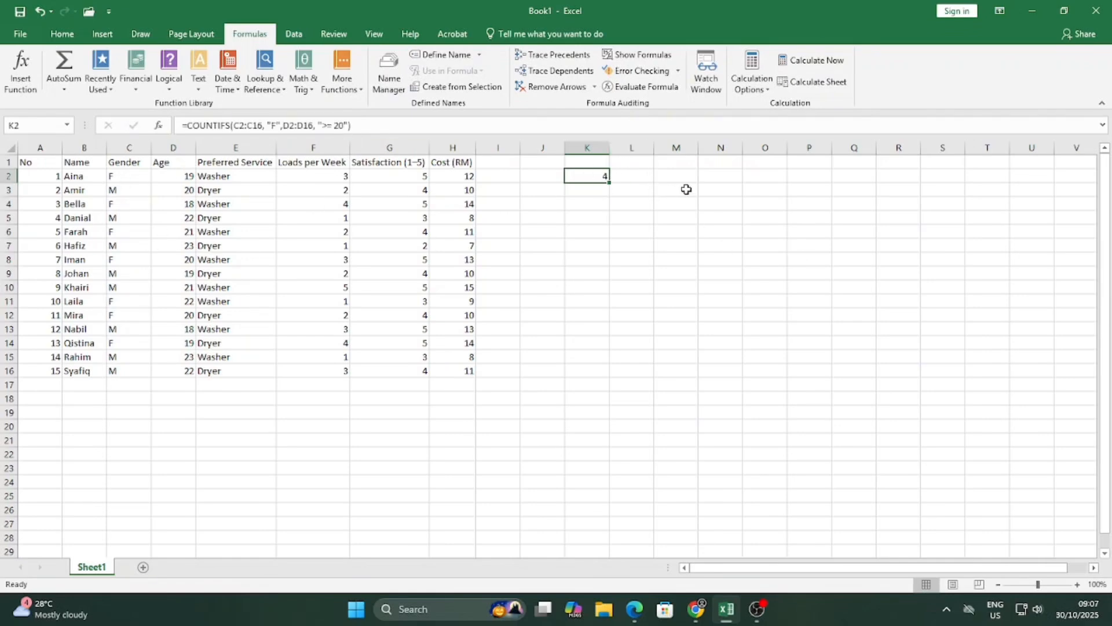
left_click(702, 172)
Enter 20 as the age threshold in N2.
type("5")
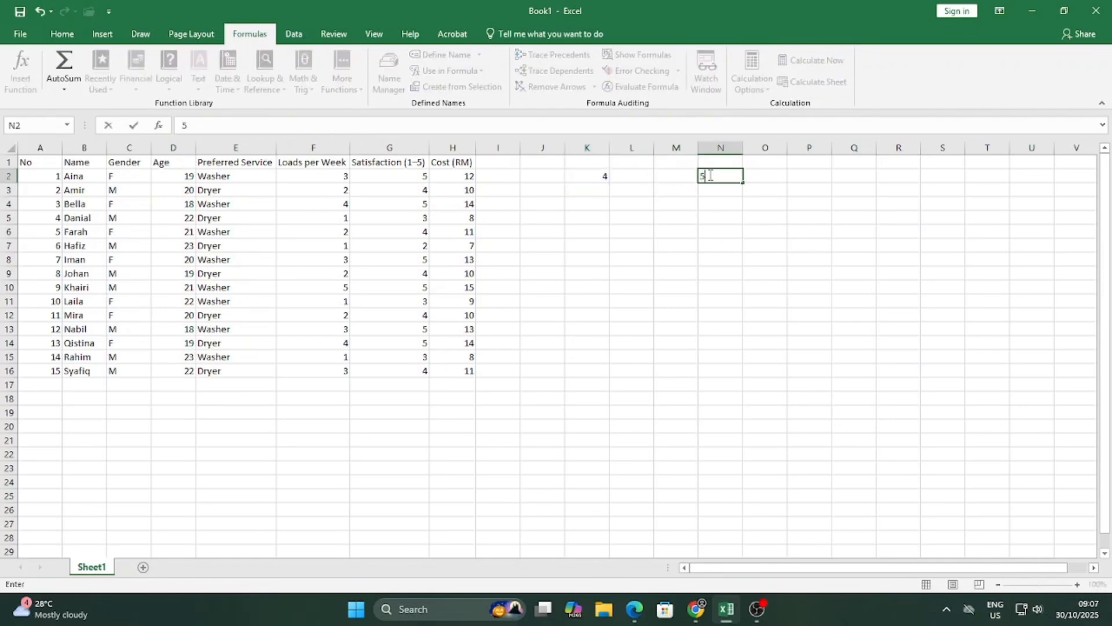
key("BackSpace")
type("20")
key("Return")
Change K2's age criterion to ">= "&N2 so it reads the threshold from N2.
left_click(586, 177)
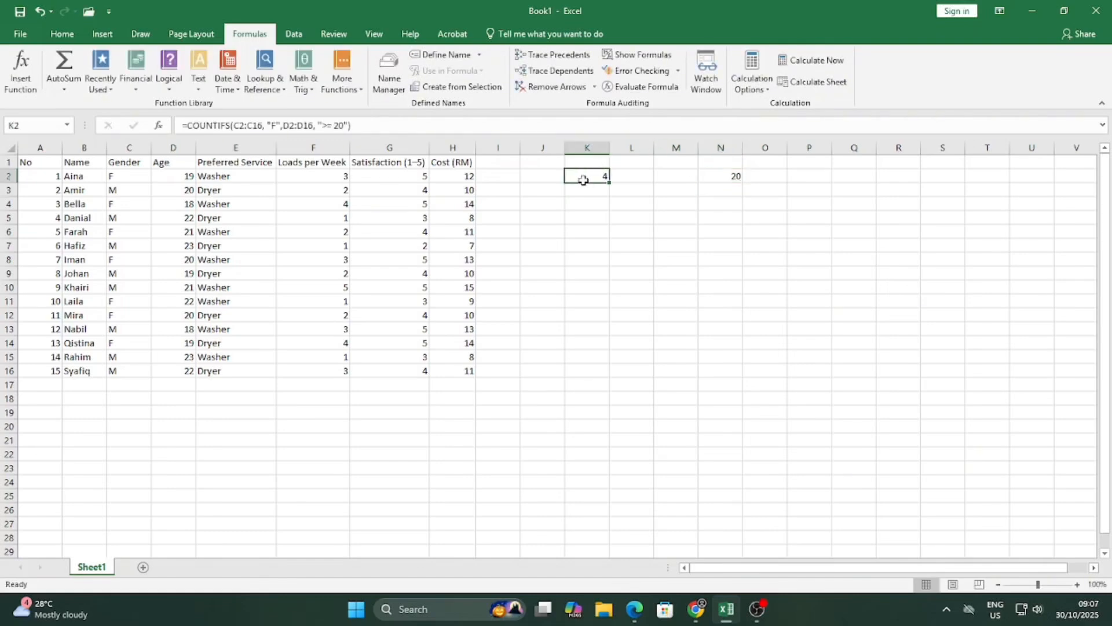
left_click(334, 125)
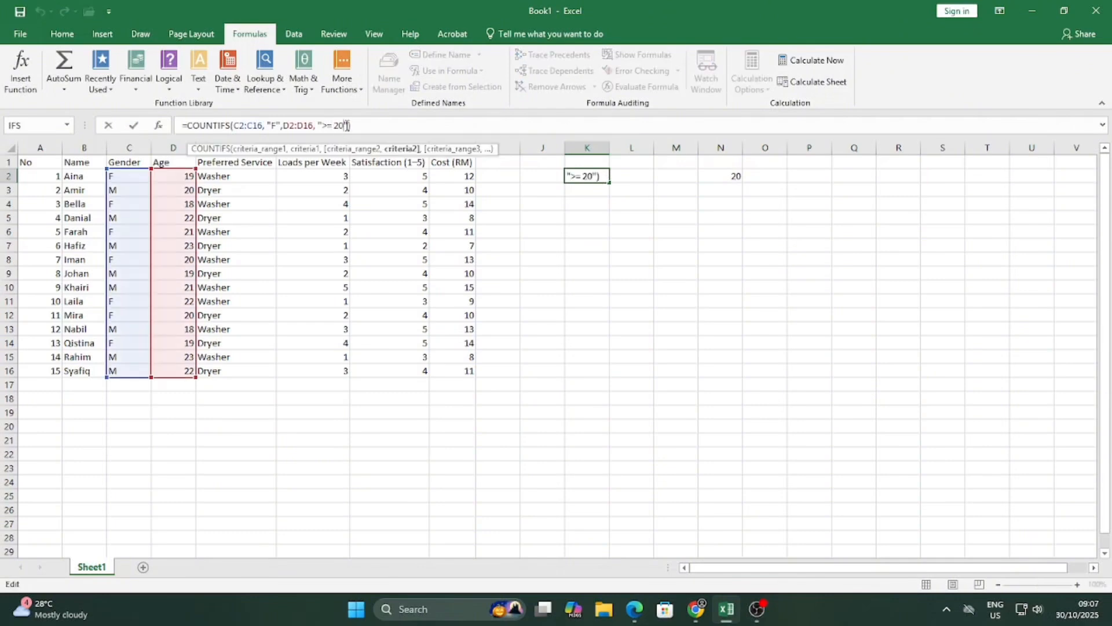
key("BackSpace")
key("BackSpace")
key("BackSpace")
type("&")
left_click(732, 175)
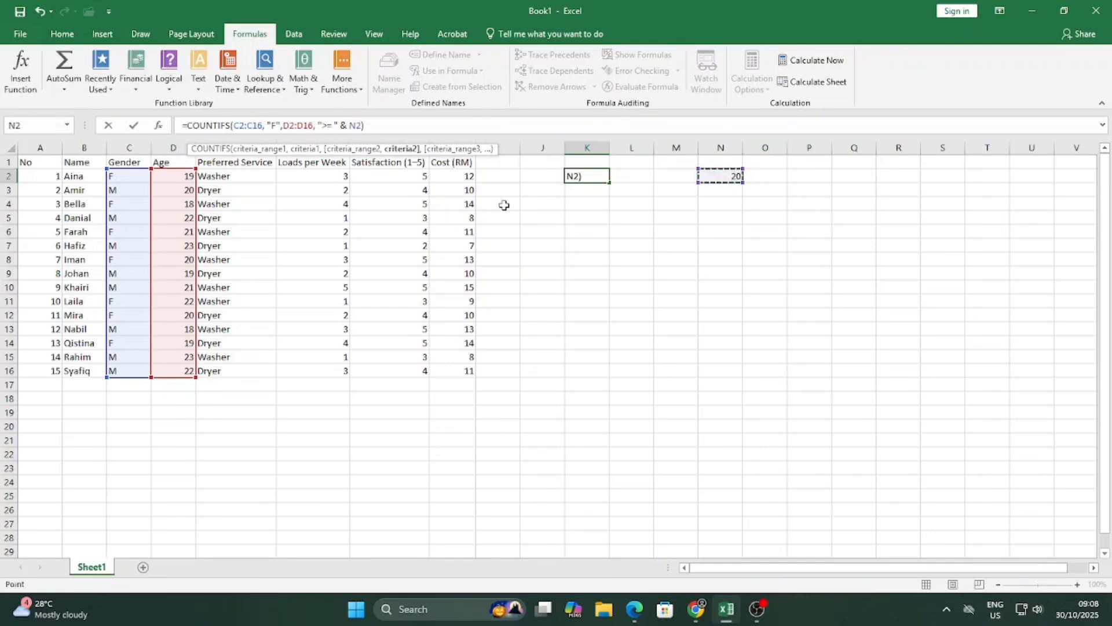
key("Return")
left_click(593, 176)
Lower N2's minimum age to 18 so K2 counts 7.
left_click(746, 182)
left_click(736, 177)
double_click(733, 176)
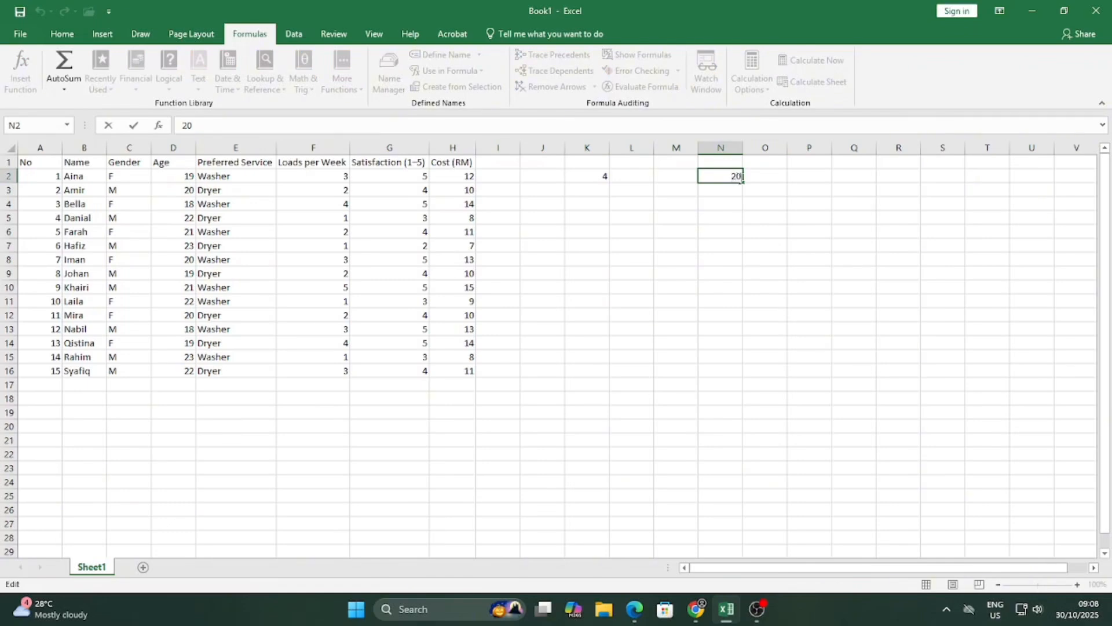
key("BackSpace")
key("BackSpace")
key("Return")
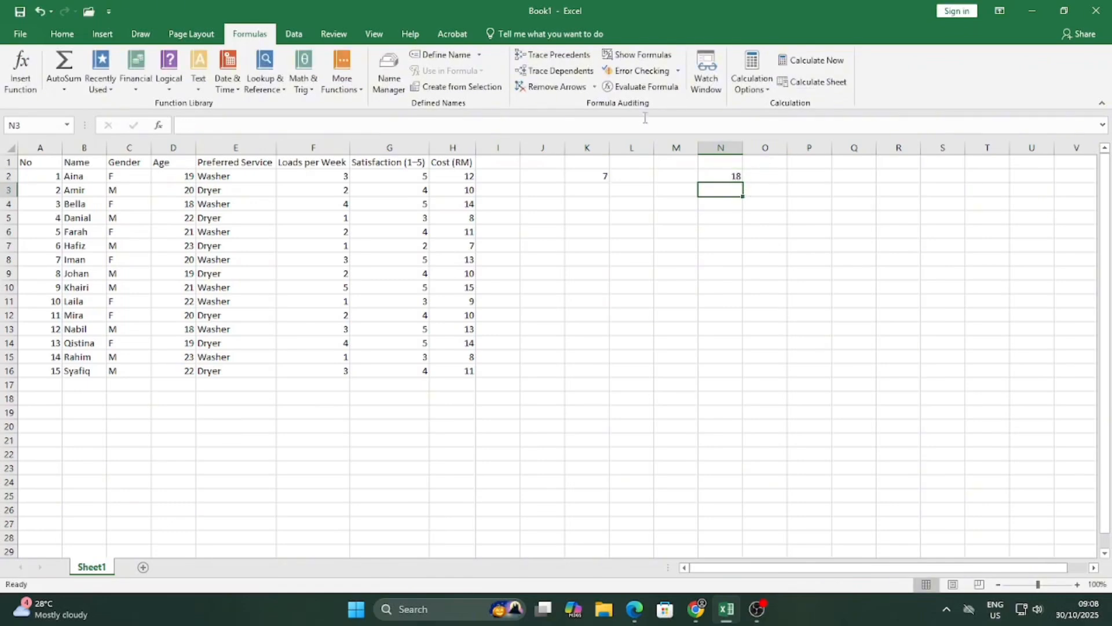
left_click(597, 174)
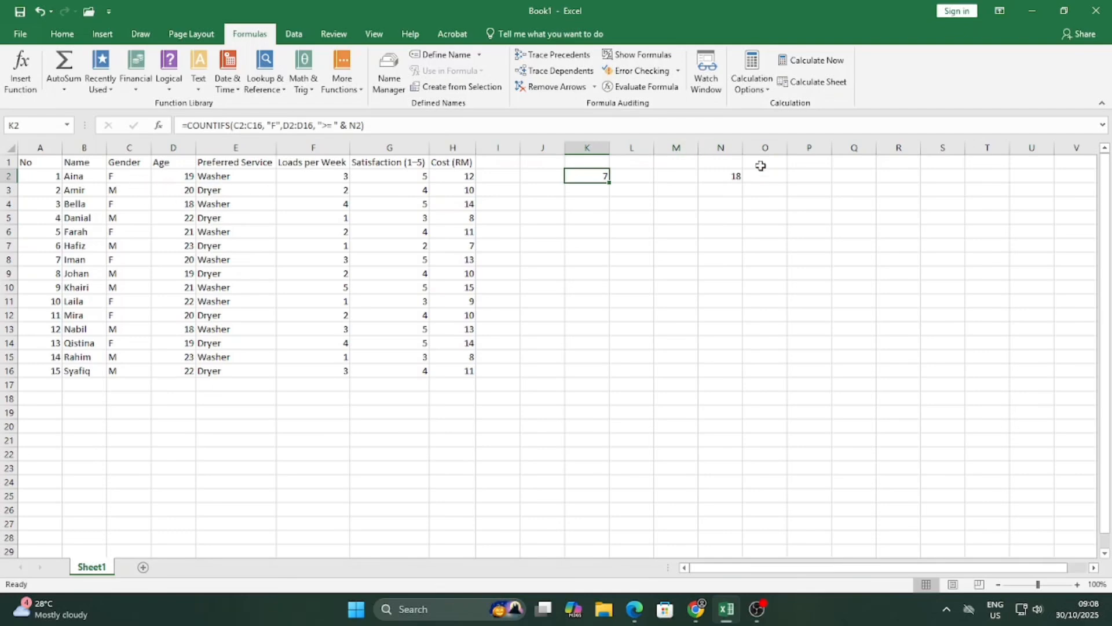
left_click(552, 176)
type("=")
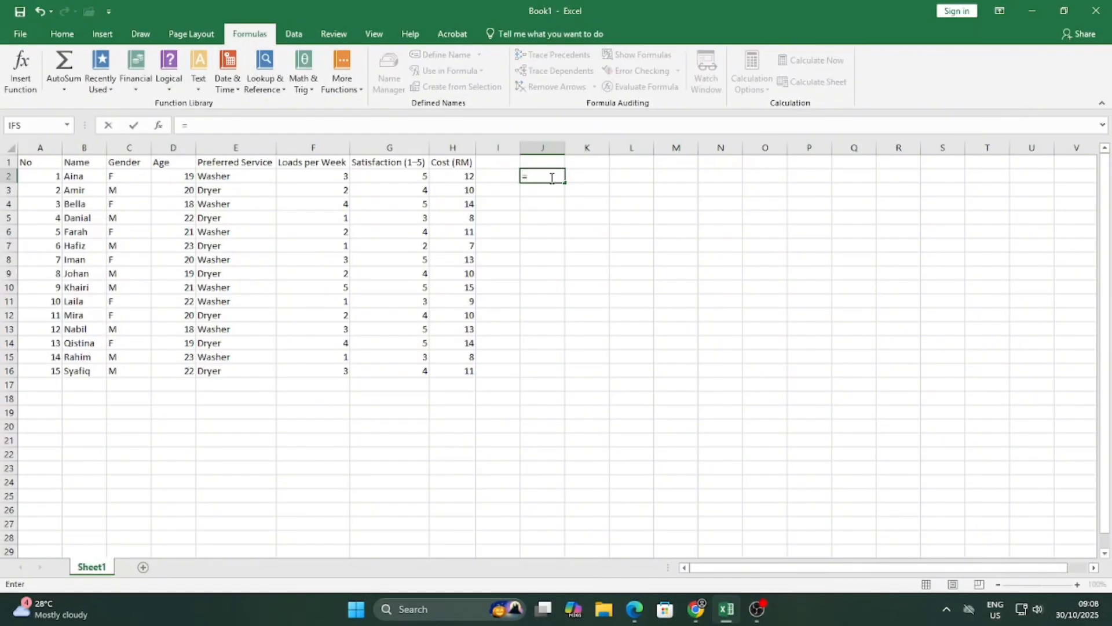
type("I")
Enter =IF(G2>=4, Satisfied, Not Satisfied) in J2, which returns #NAME?
double_click(565, 191)
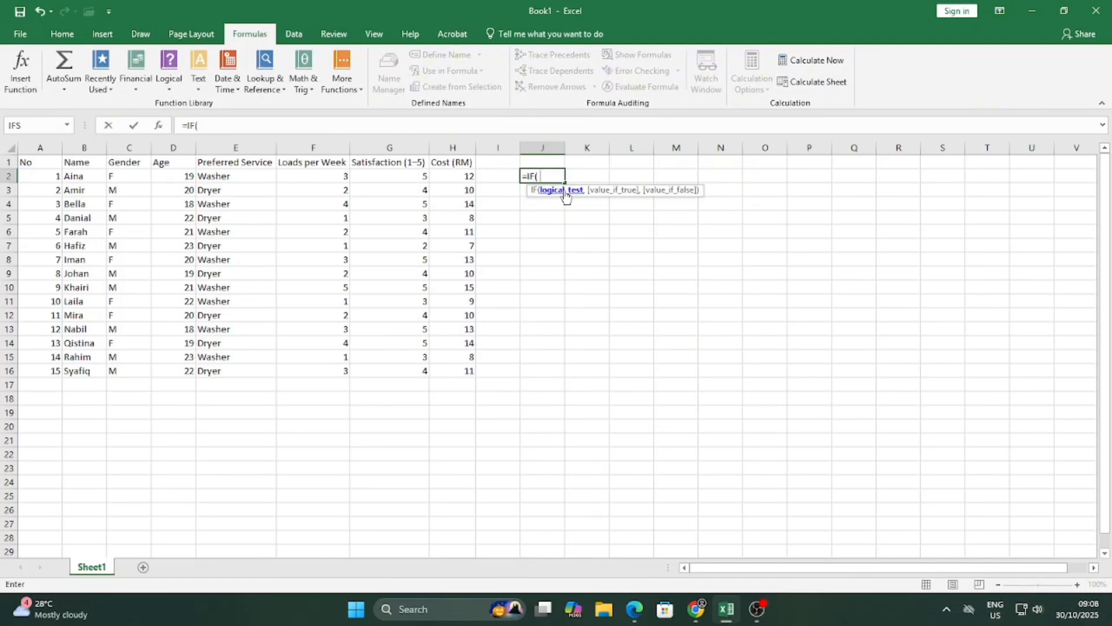
left_click(392, 176)
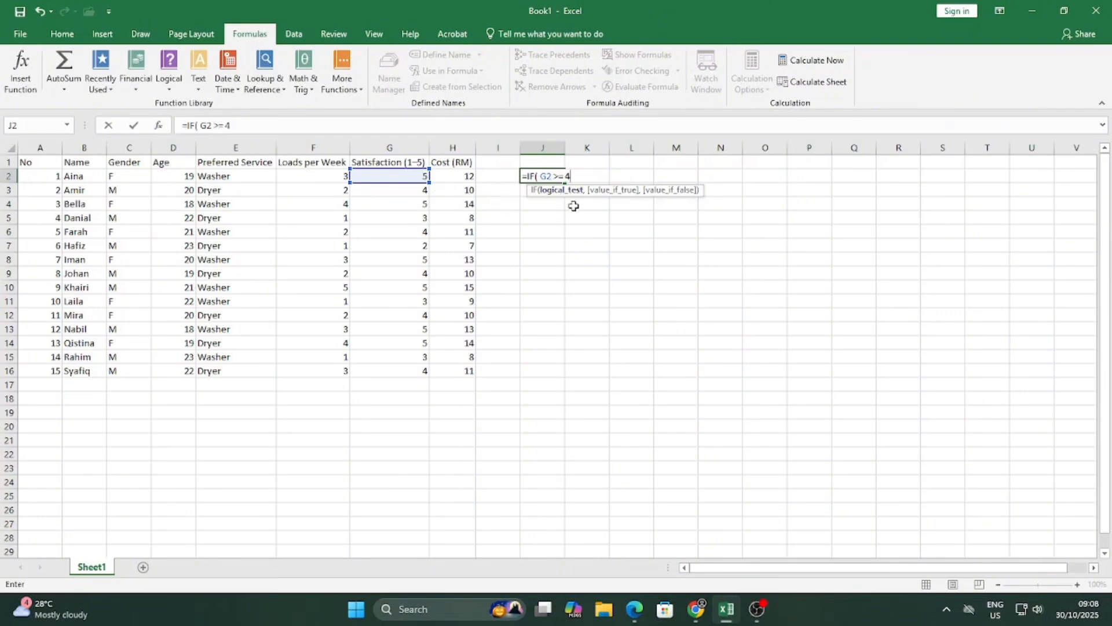
type(",")
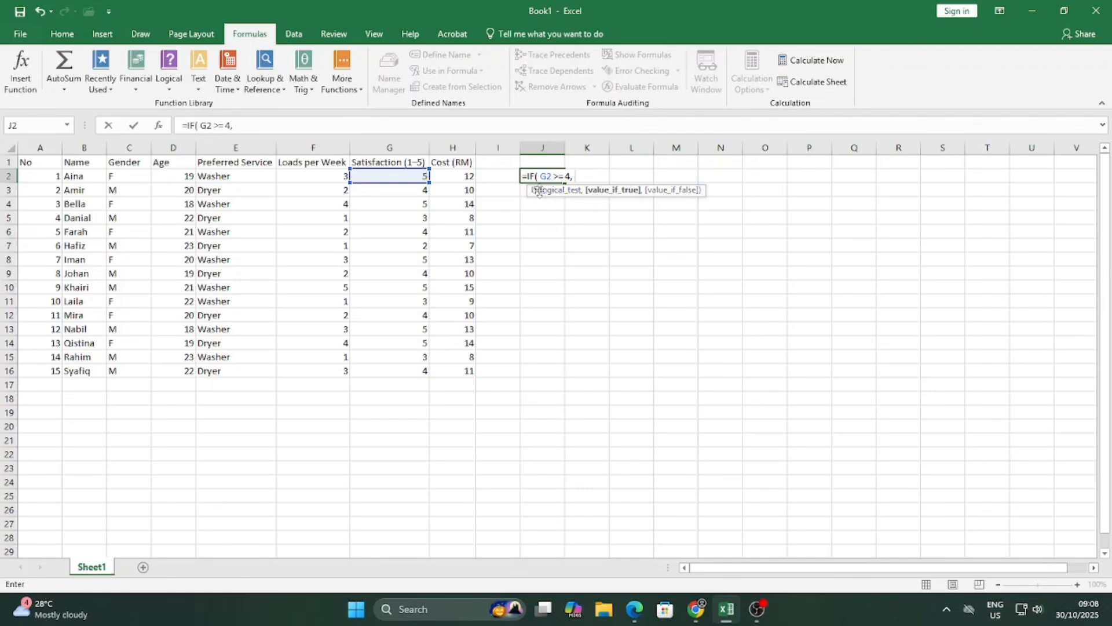
type(" Satisfied,")
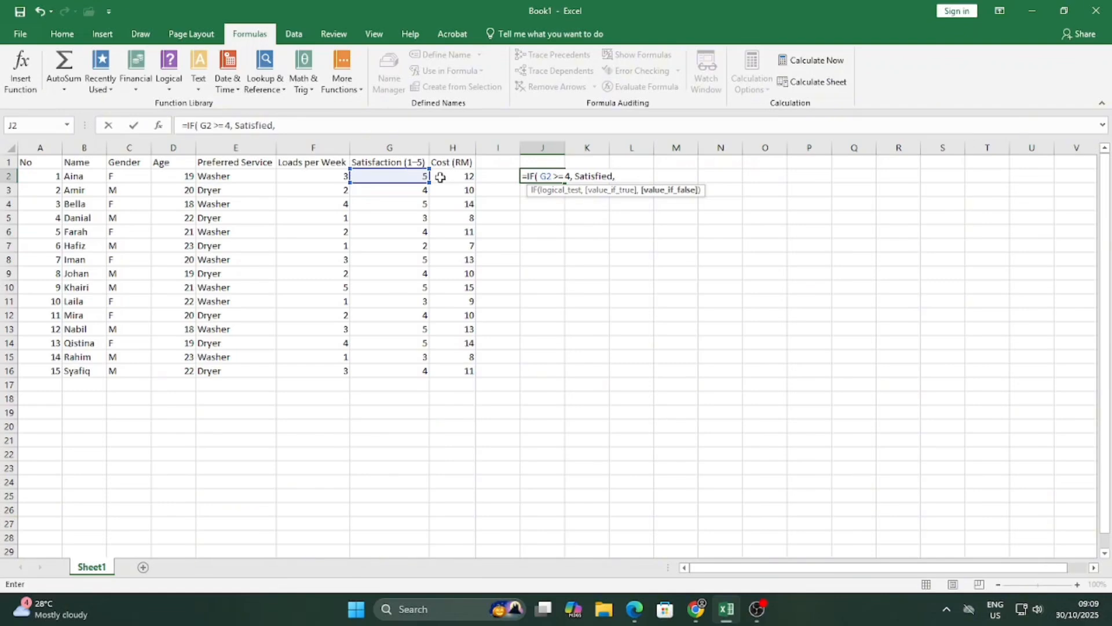
type(" Not Satisfied")
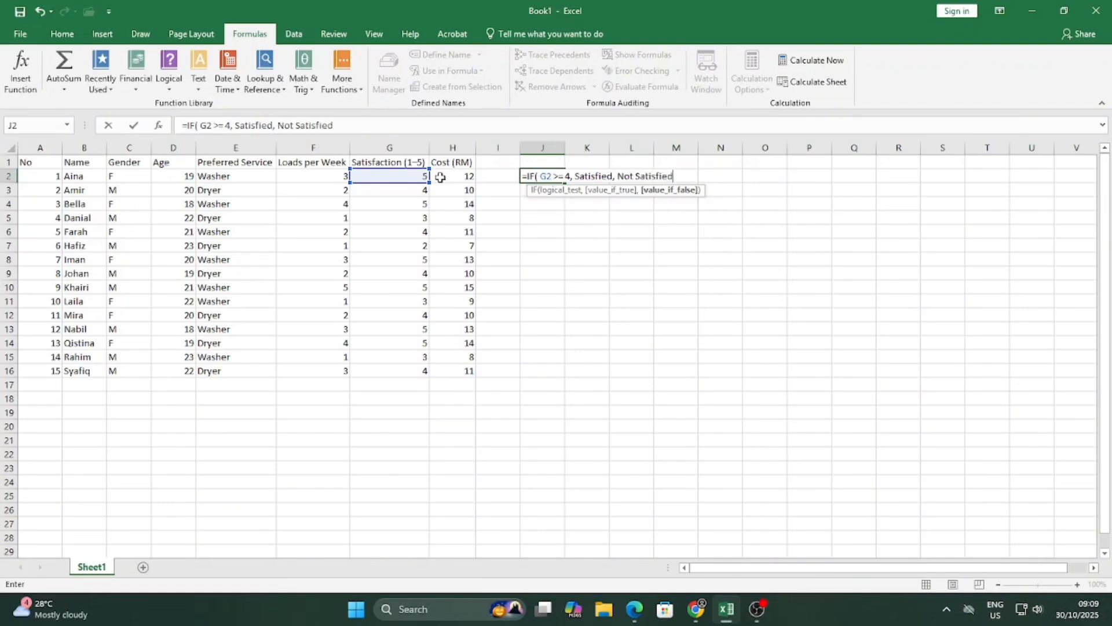
type(")")
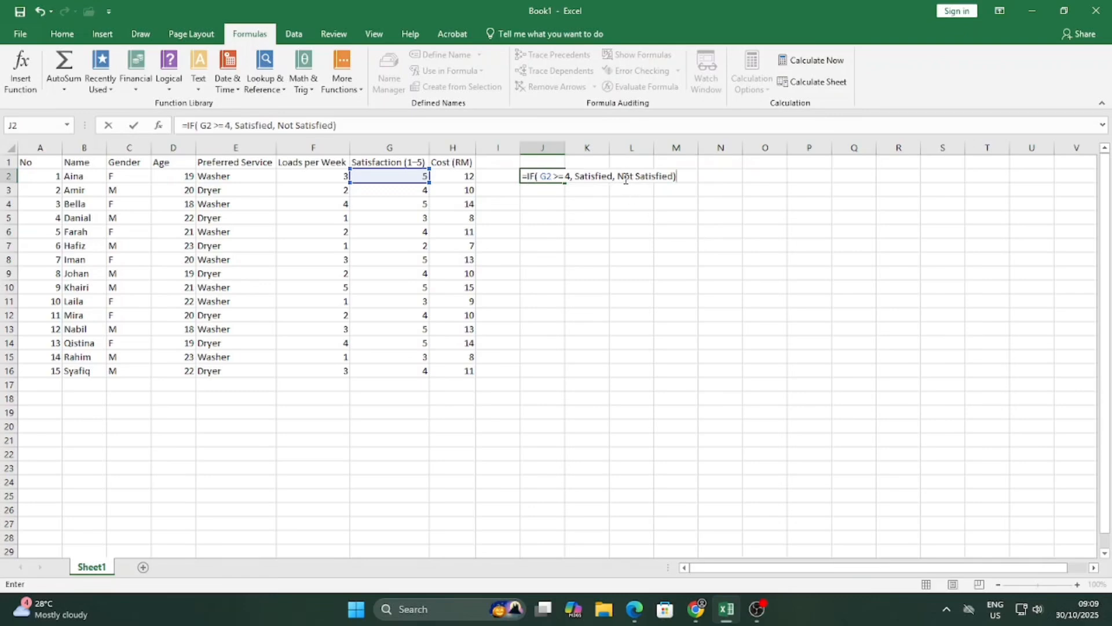
key("Return")
Put quotation marks around Satisfied and Not Satisfied in J2's formula to fix #NAME?
left_click(545, 176)
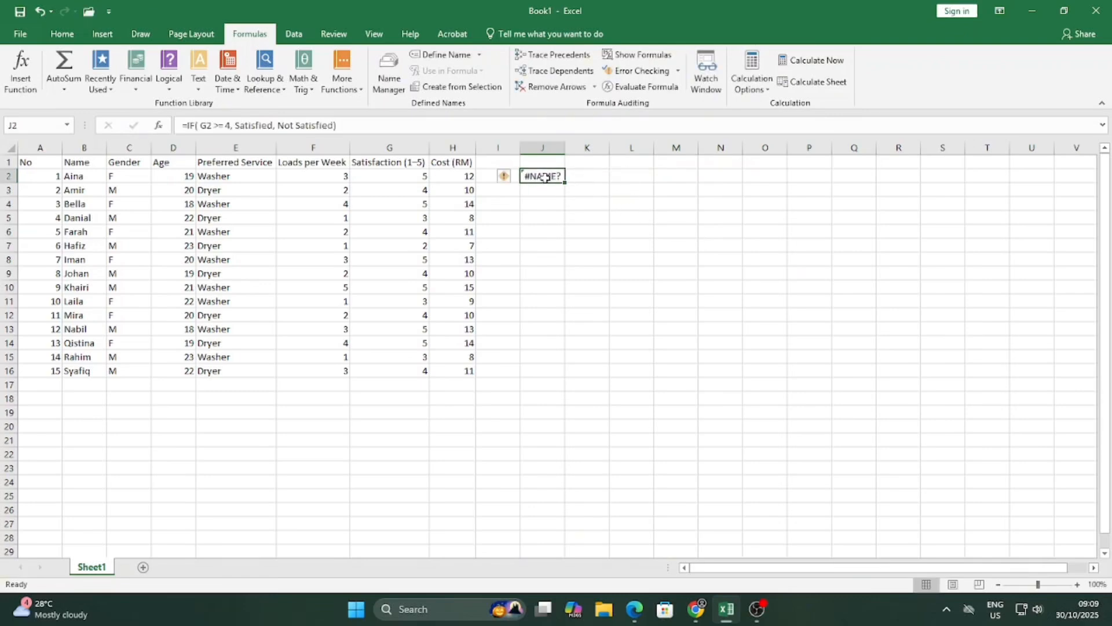
left_click(238, 126)
type("\"")
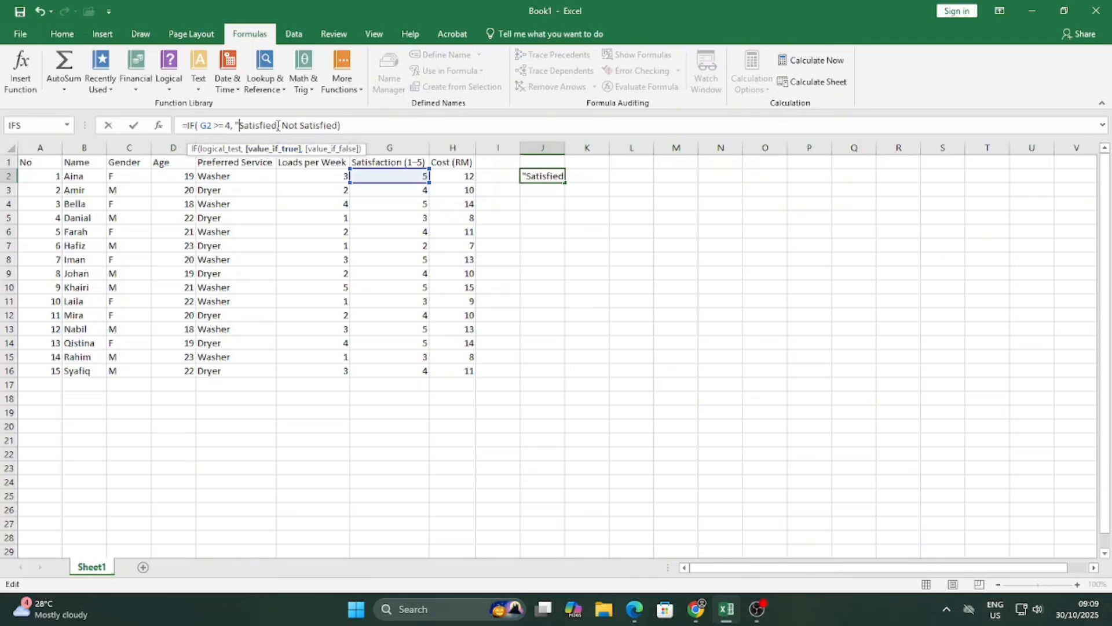
type("\"")
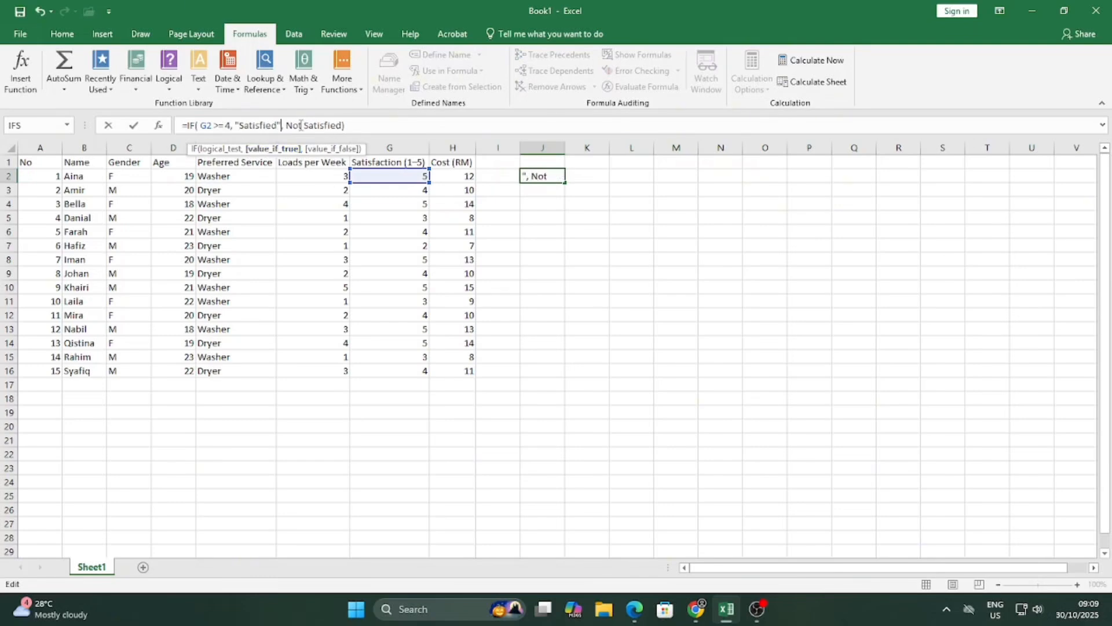
left_click(286, 126)
type("\"")
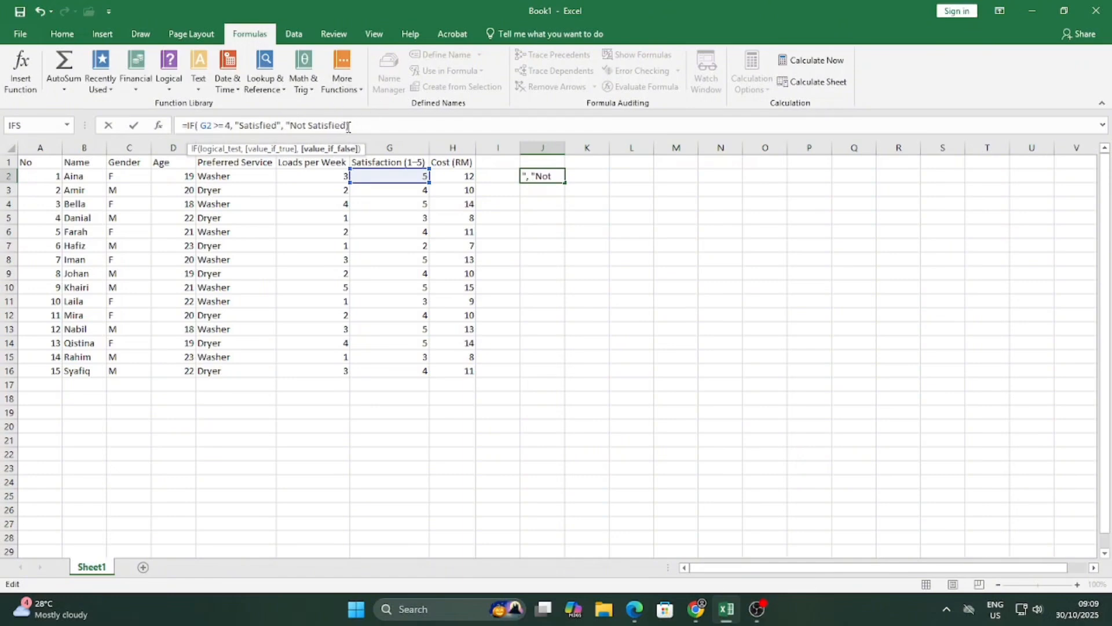
type("\"")
key("Return")
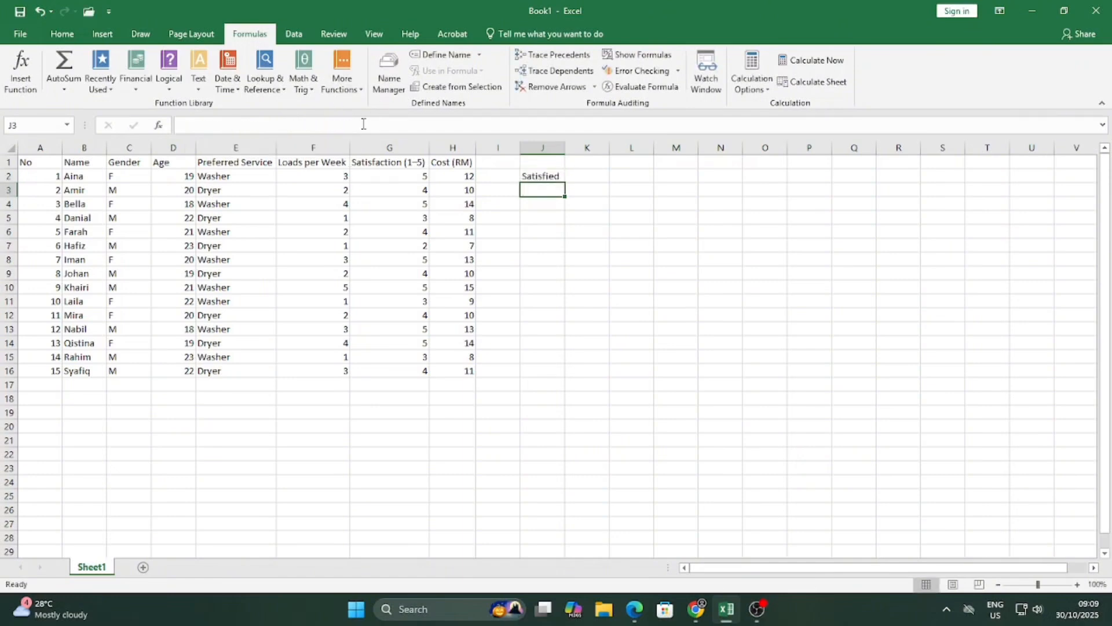
Copy J2's IF formula into J3, then fill it down to J16.
left_click(560, 177)
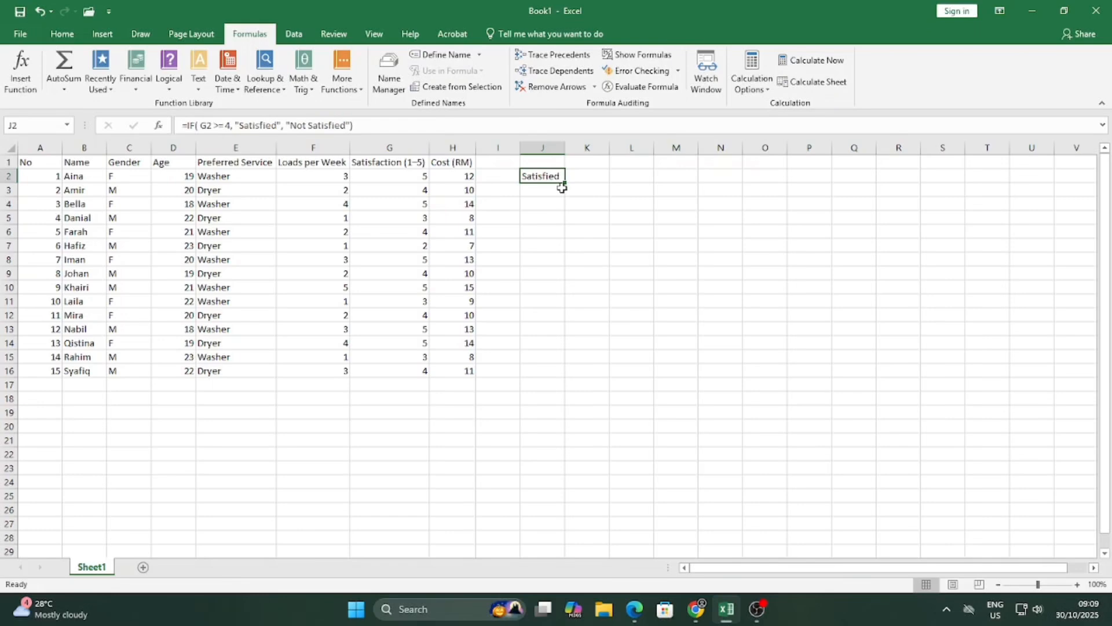
left_click(421, 177)
left_click(533, 177)
left_click_drag(566, 183, 568, 197)
left_click(541, 191)
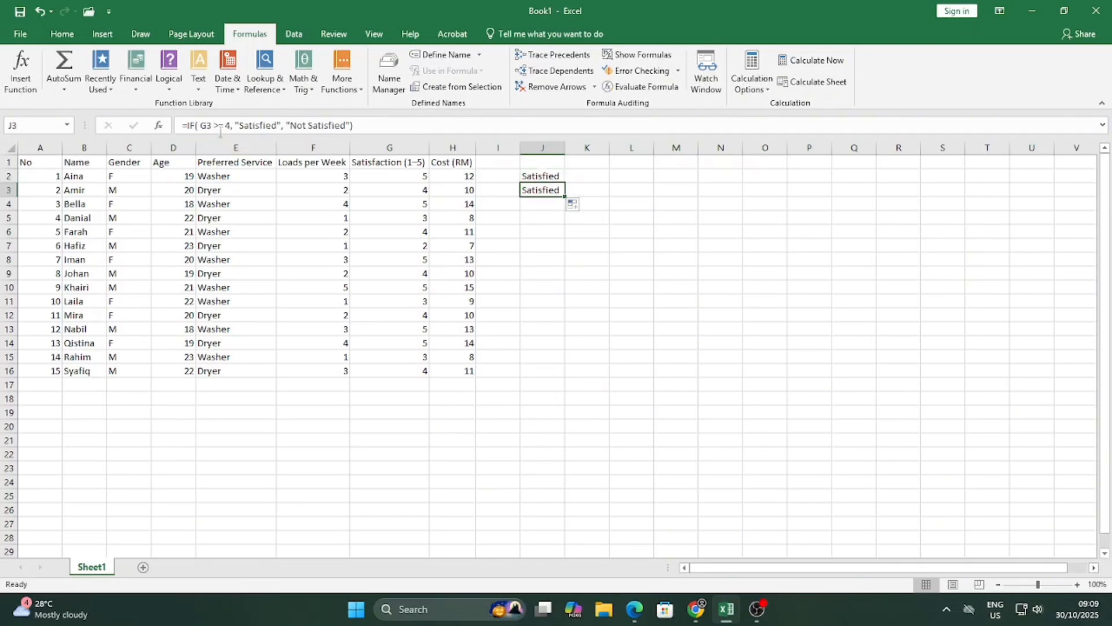
left_click(200, 125)
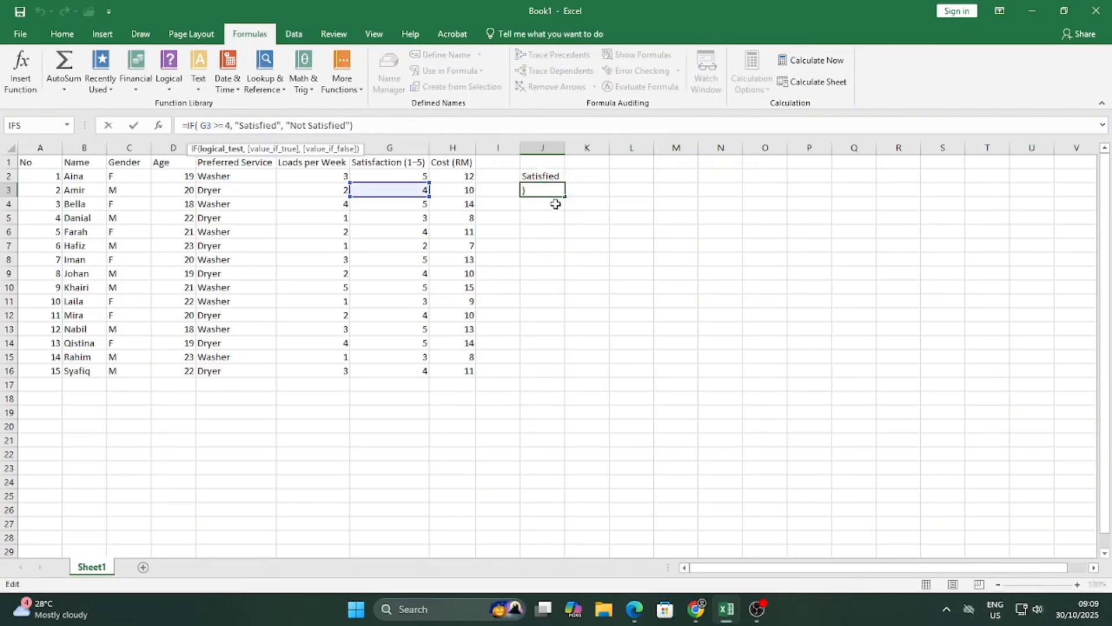
left_click(558, 178)
left_click(559, 191)
left_click_drag(565, 198, 569, 371)
left_click(596, 204)
Verify the Not Satisfied results in J5, J7, J11 and J15 against their G scores.
left_click(551, 219)
left_click(398, 222)
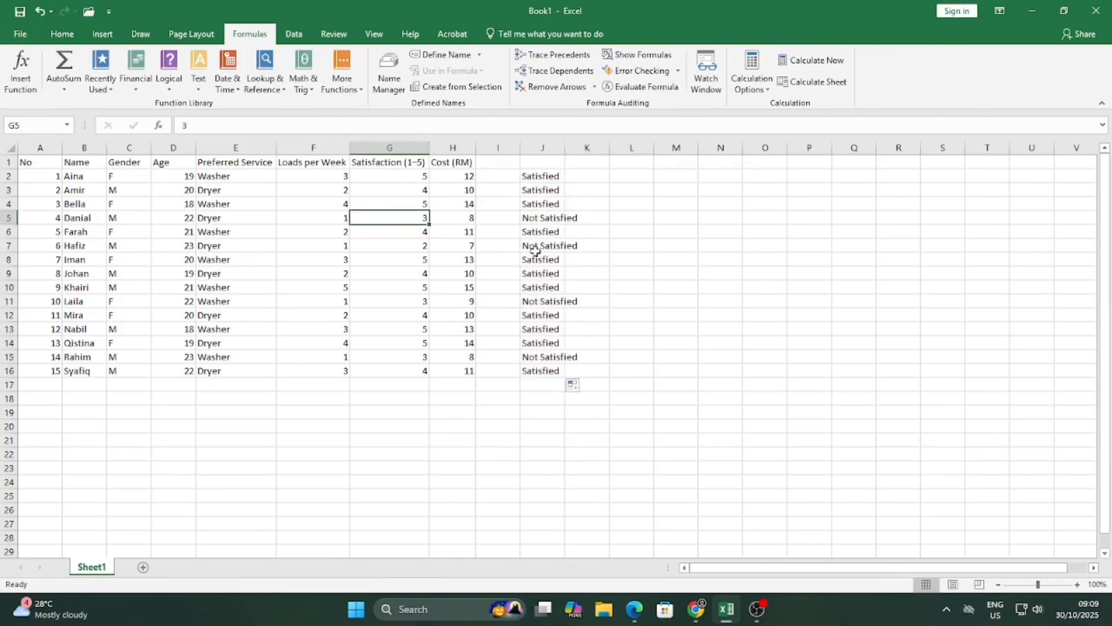
left_click(547, 248)
left_click(407, 248)
left_click(540, 296)
left_click(424, 302)
left_click(559, 356)
left_click(385, 356)
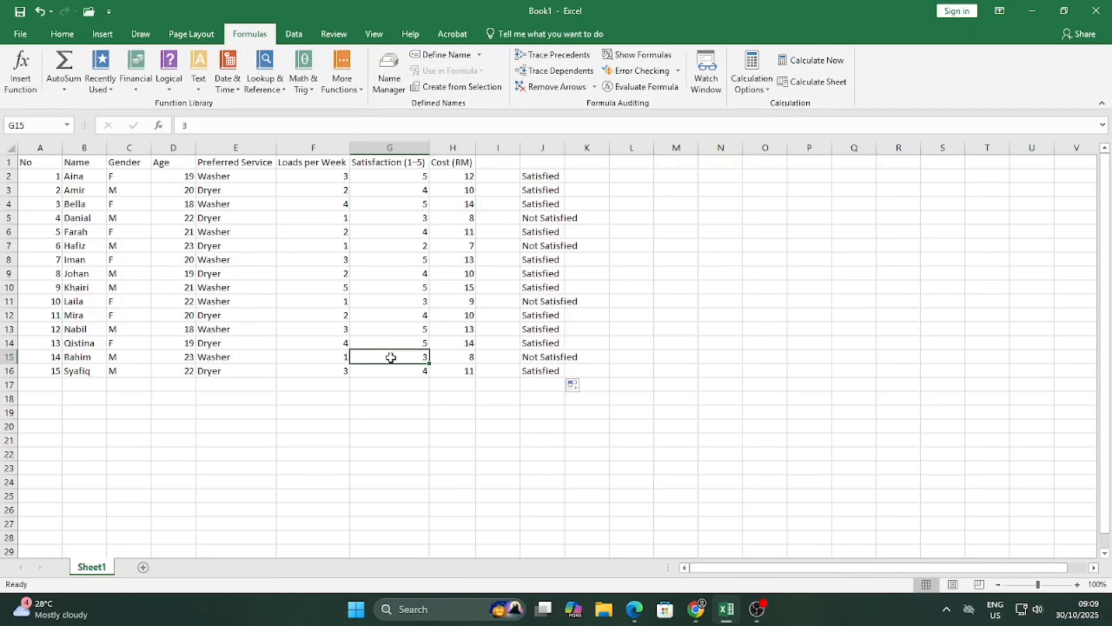
left_click(549, 177)
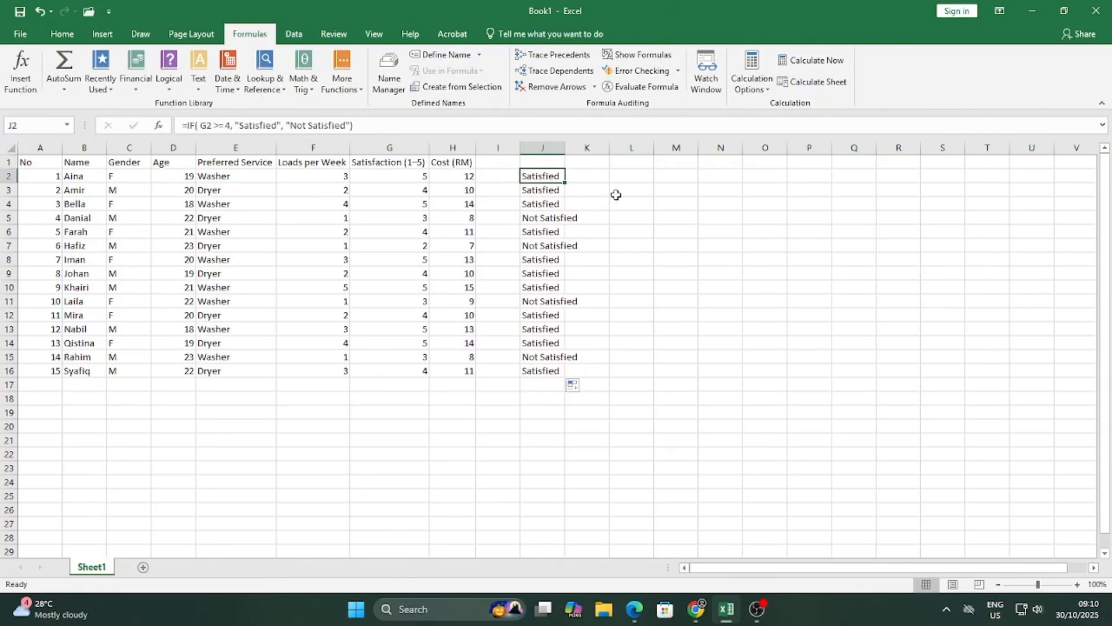
left_click(637, 173)
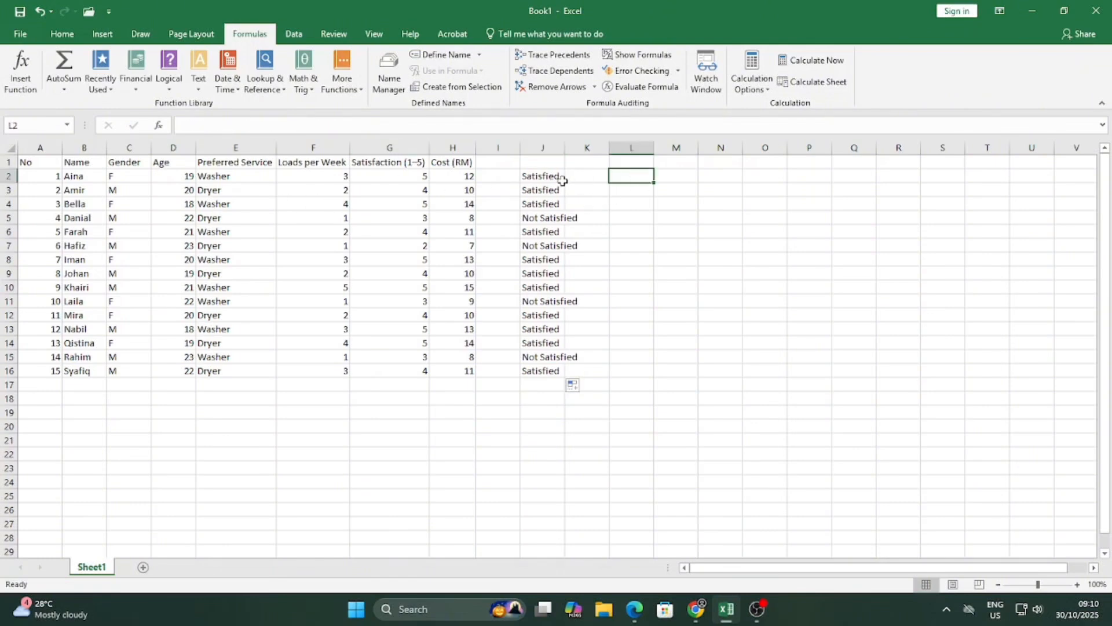
Drop the typed =ifs attempt and insert the IFS function into L2 through Insert Function.
double_click(615, 177)
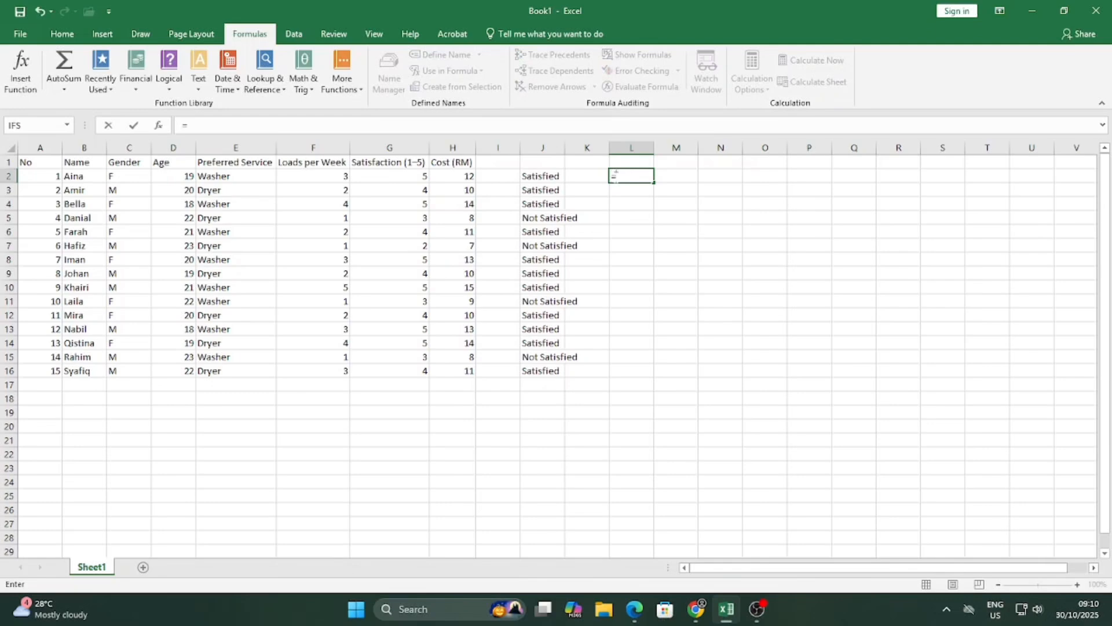
type("=ifs")
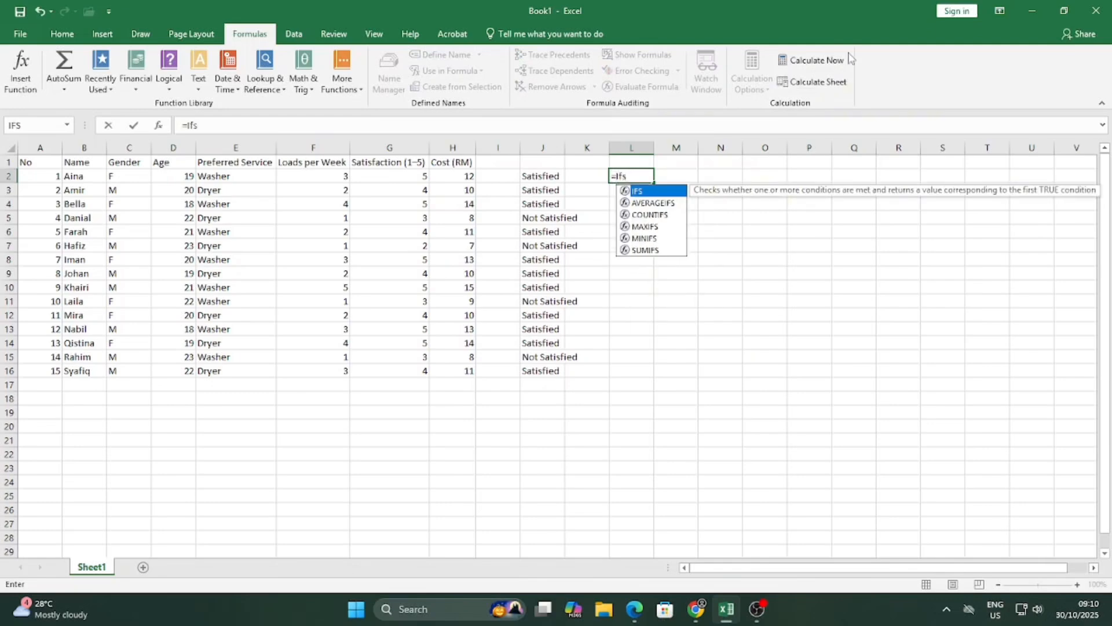
double_click(670, 191)
key("Escape")
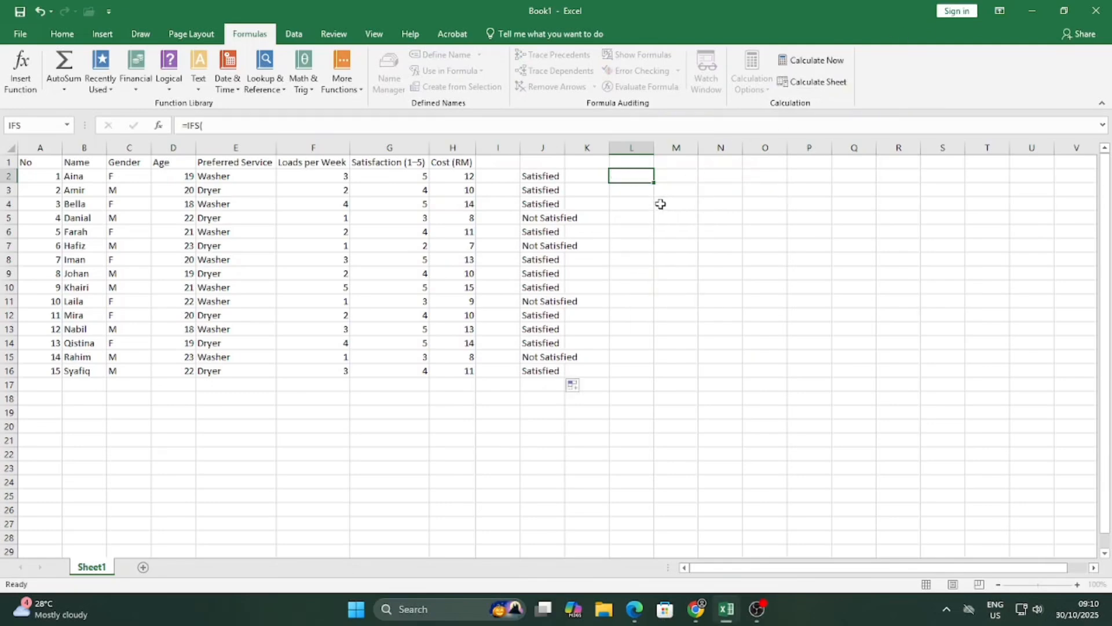
left_click(20, 71)
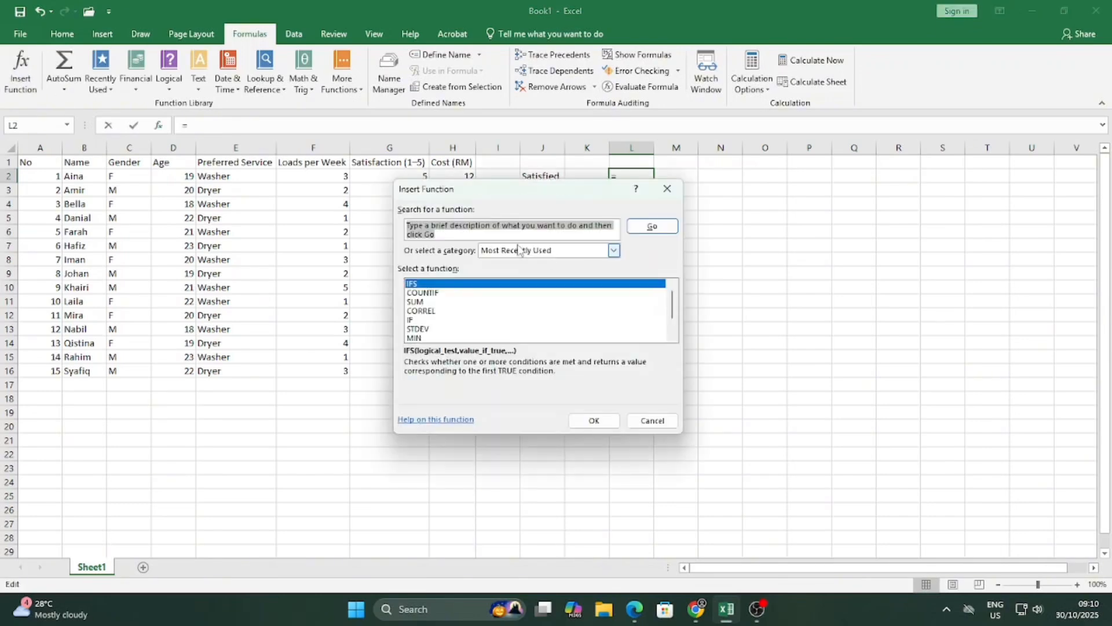
left_click(487, 282)
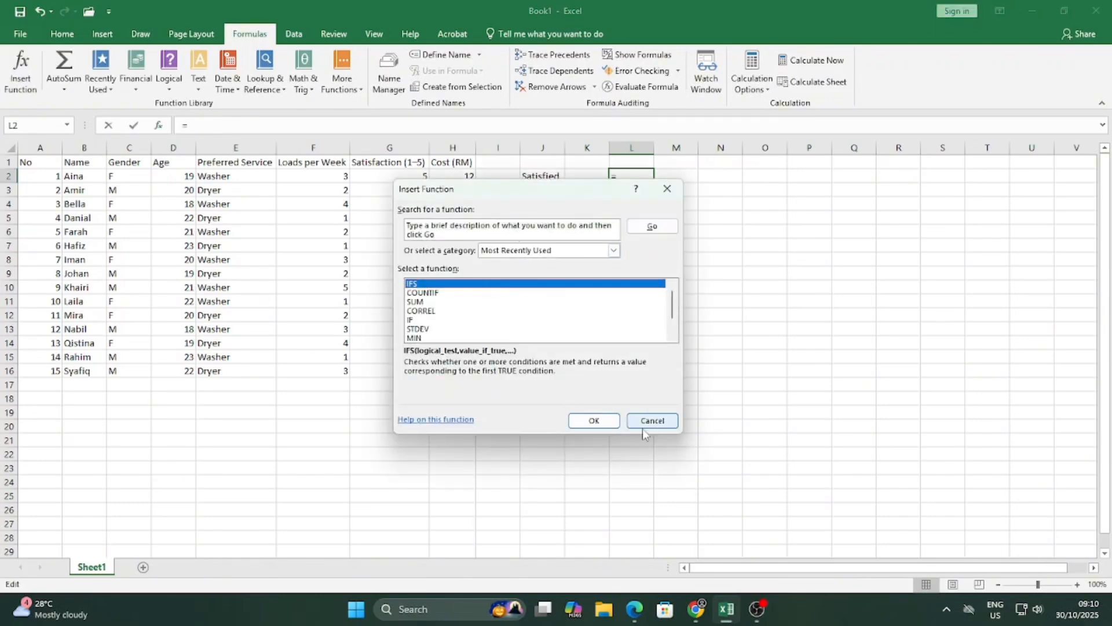
left_click(594, 420)
left_click_drag(546, 194, 786, 194)
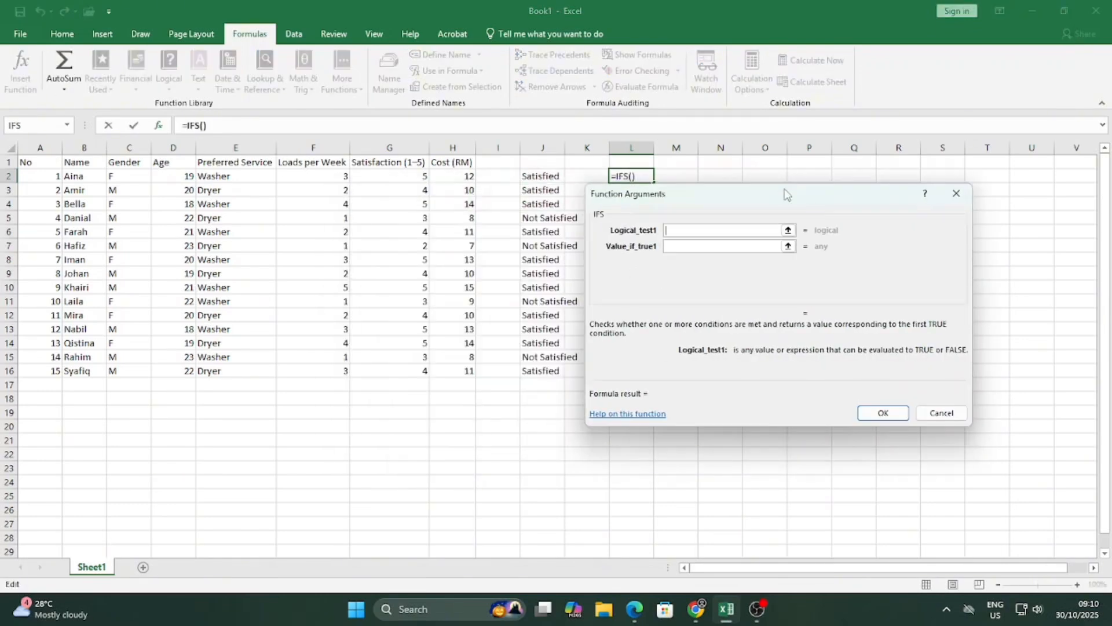
Set the IFS conditions on F2: 3 gives Mid, <=2 Low, >=4 High.
left_click(341, 176)
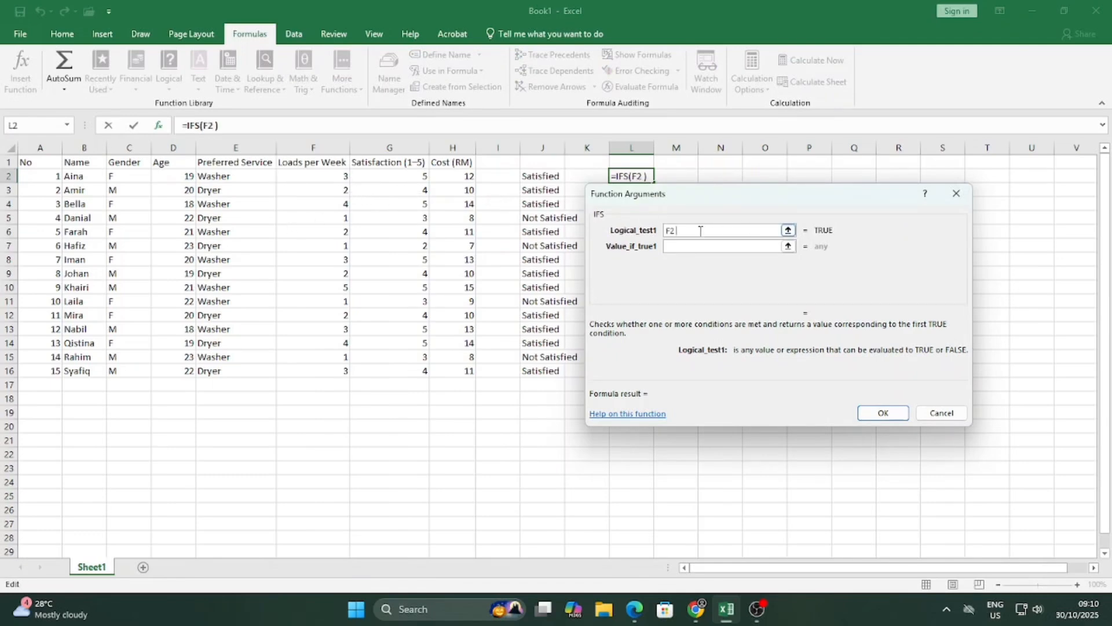
type("= 3")
left_click(734, 246)
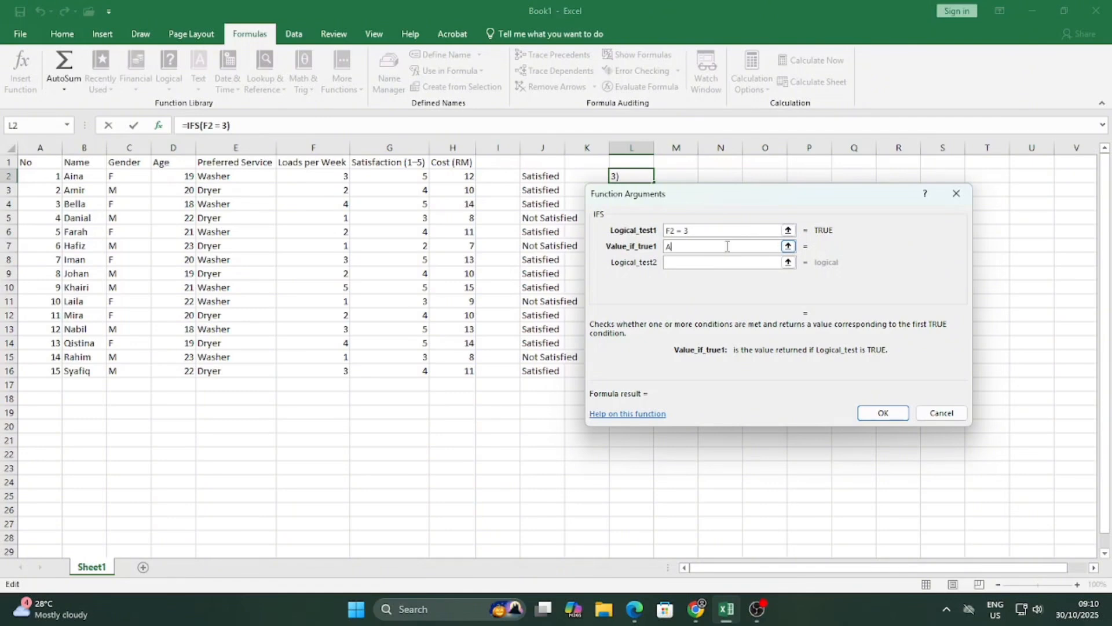
key("BackSpace")
type("Mid")
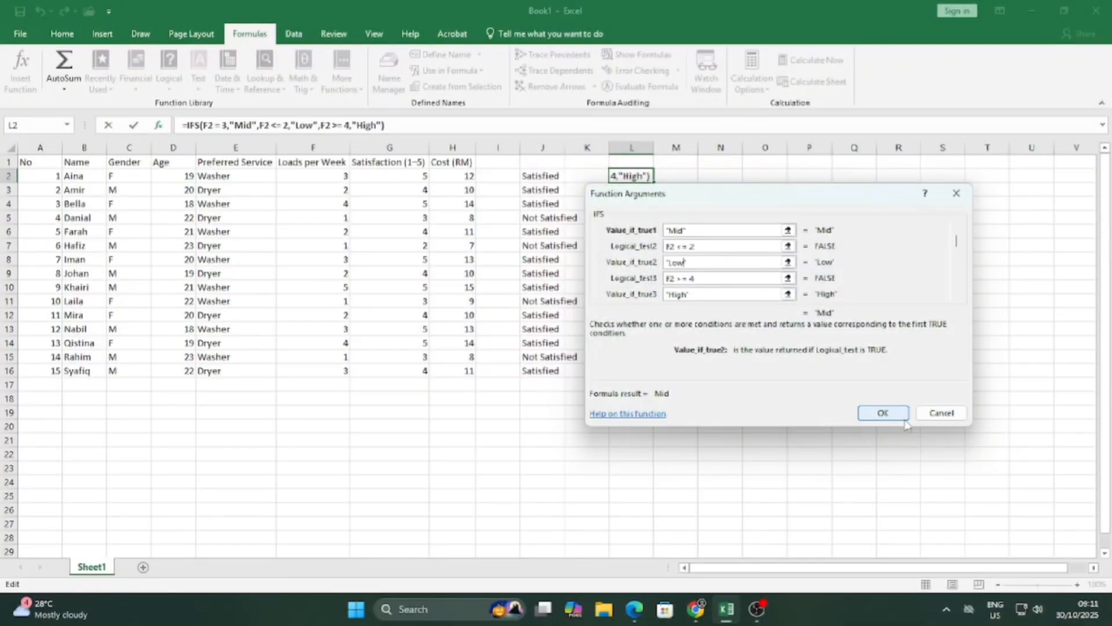
left_click(883, 412)
Copy the IFS formula from L2 down to L16 and spot-check L14 and L15.
left_click(342, 178)
left_click(647, 178)
left_click_drag(654, 181, 649, 374)
left_click(638, 354)
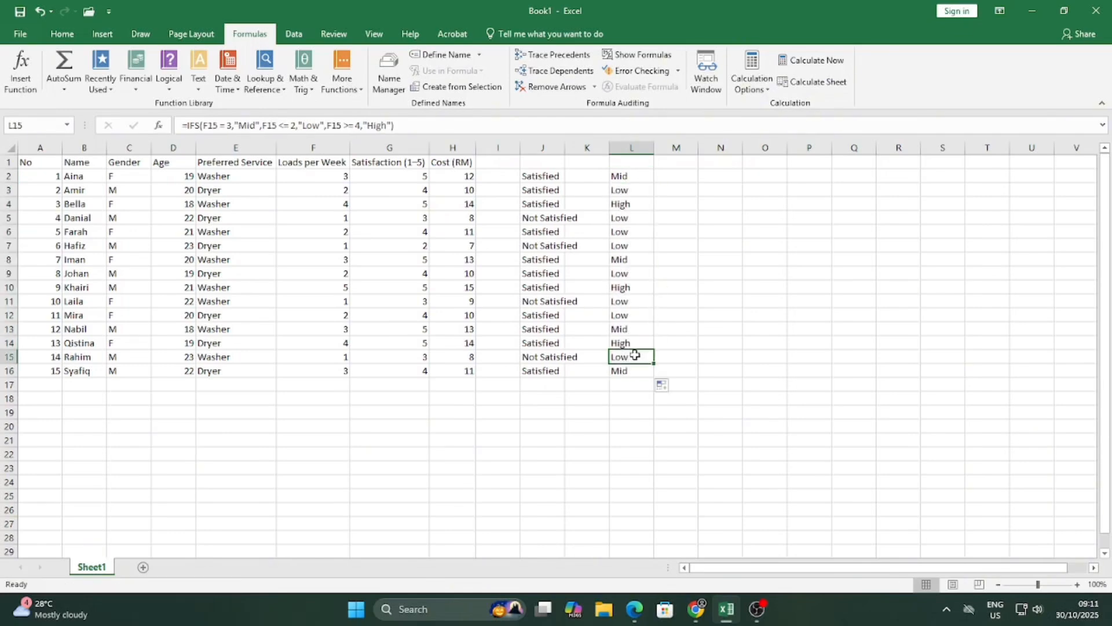
left_click(637, 344)
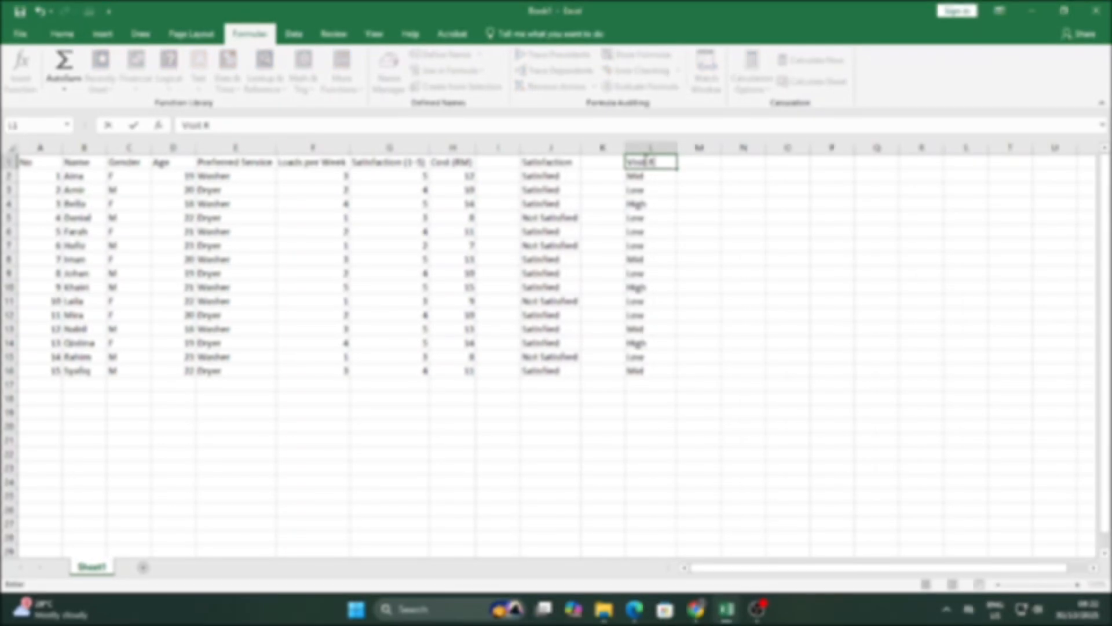
Head column L as Visit Rate, put Gender in N1 and F in N2.
type("ate")
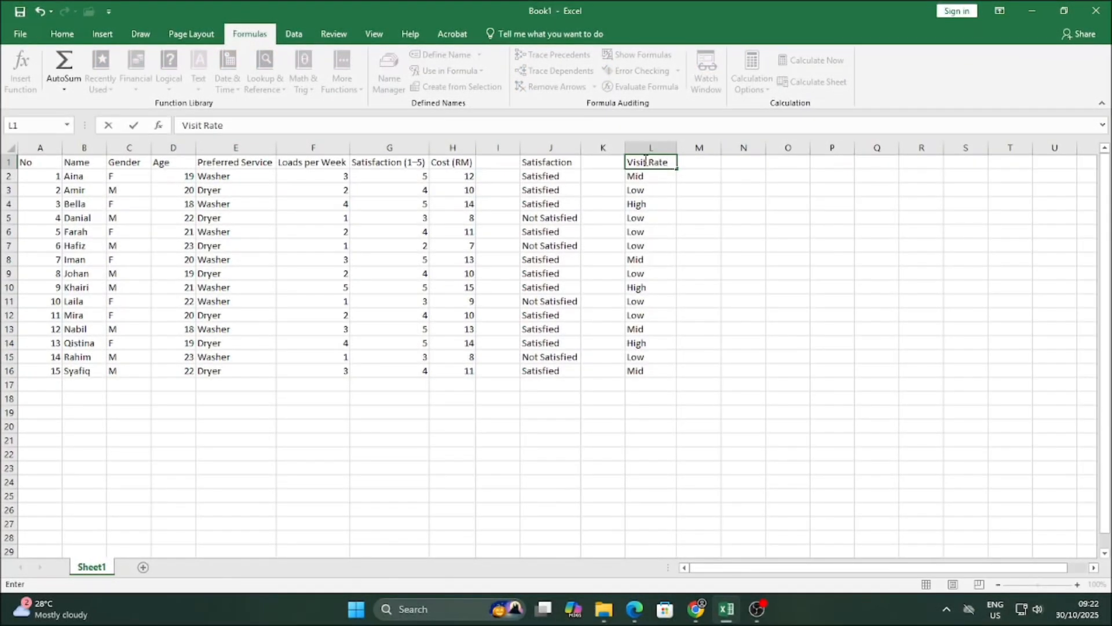
left_click(754, 165)
type("Gen")
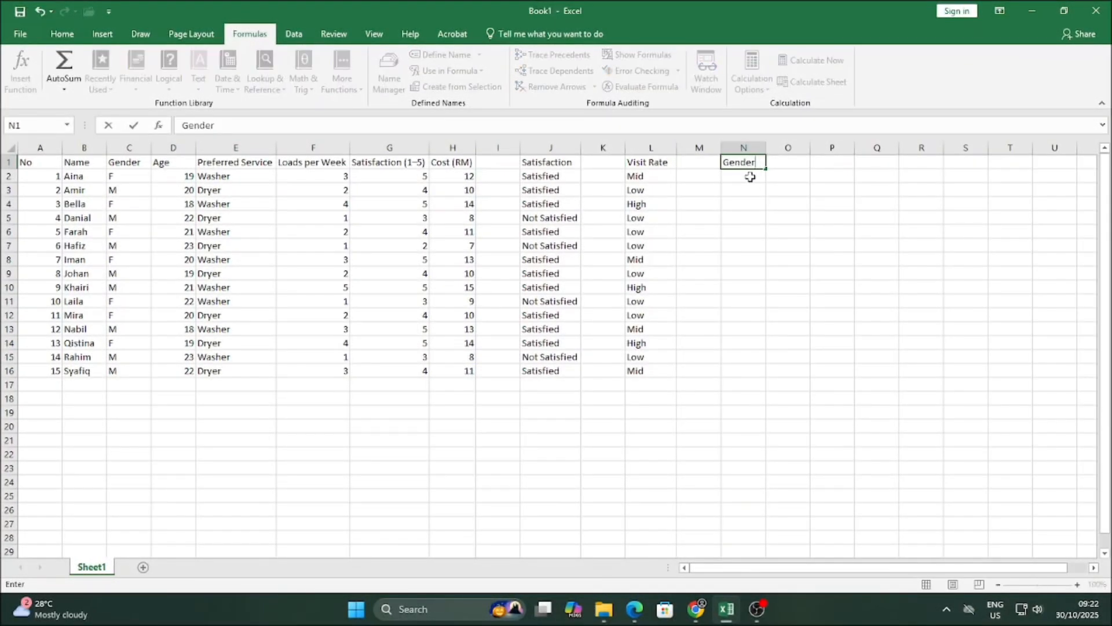
type("der")
key("Return")
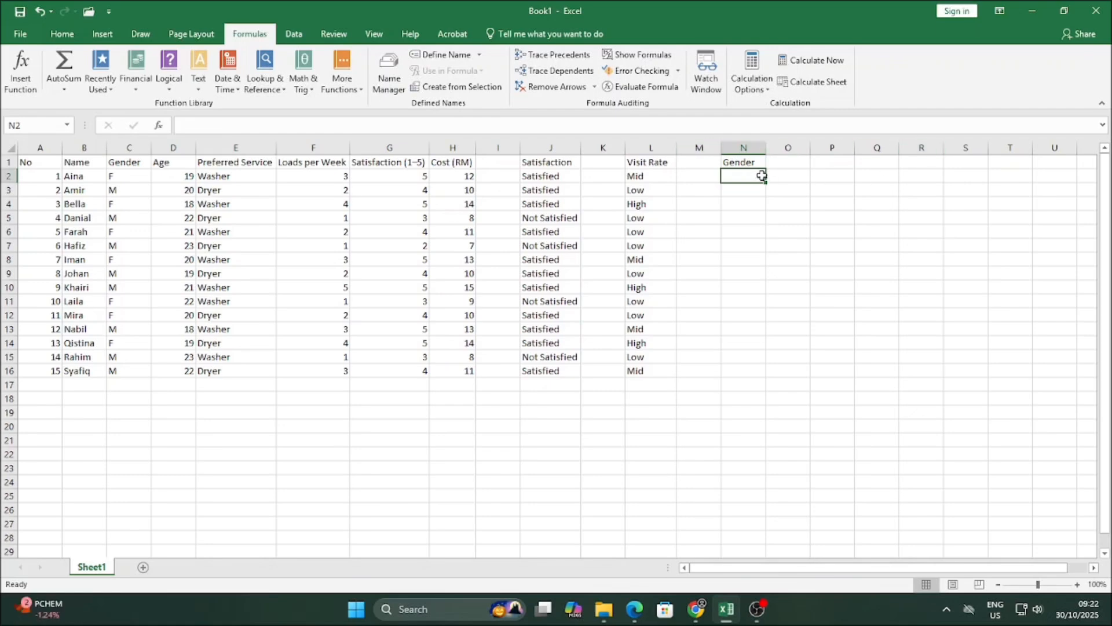
type("F")
key("Return")
Add M in N3 and a User heading in O1, then begin =COUNTIF( in O2.
type("M")
left_click(806, 163)
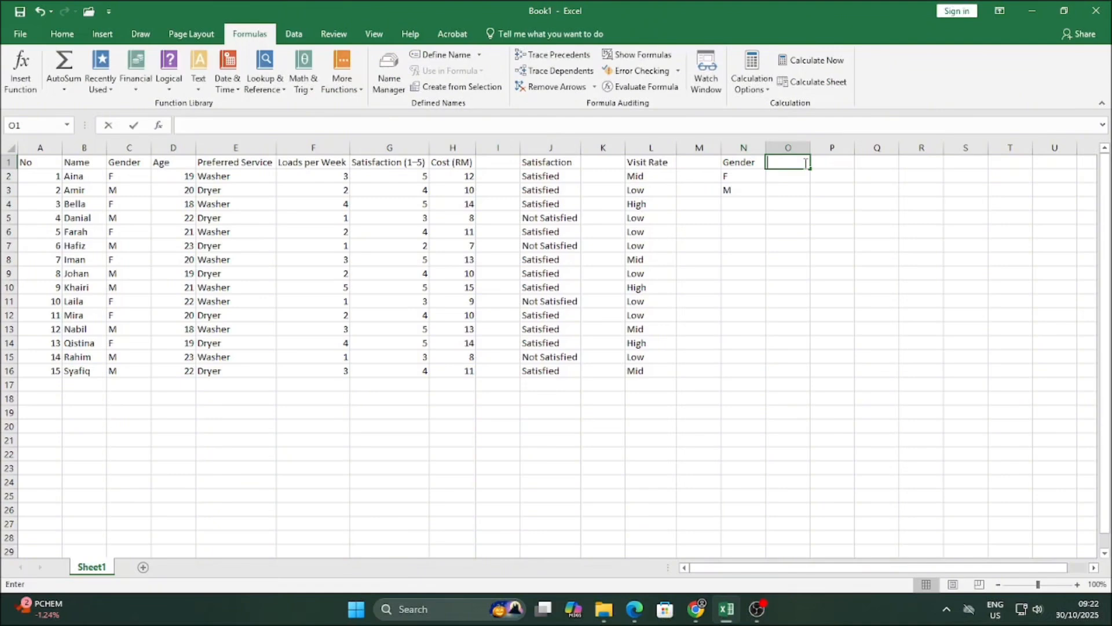
type("U")
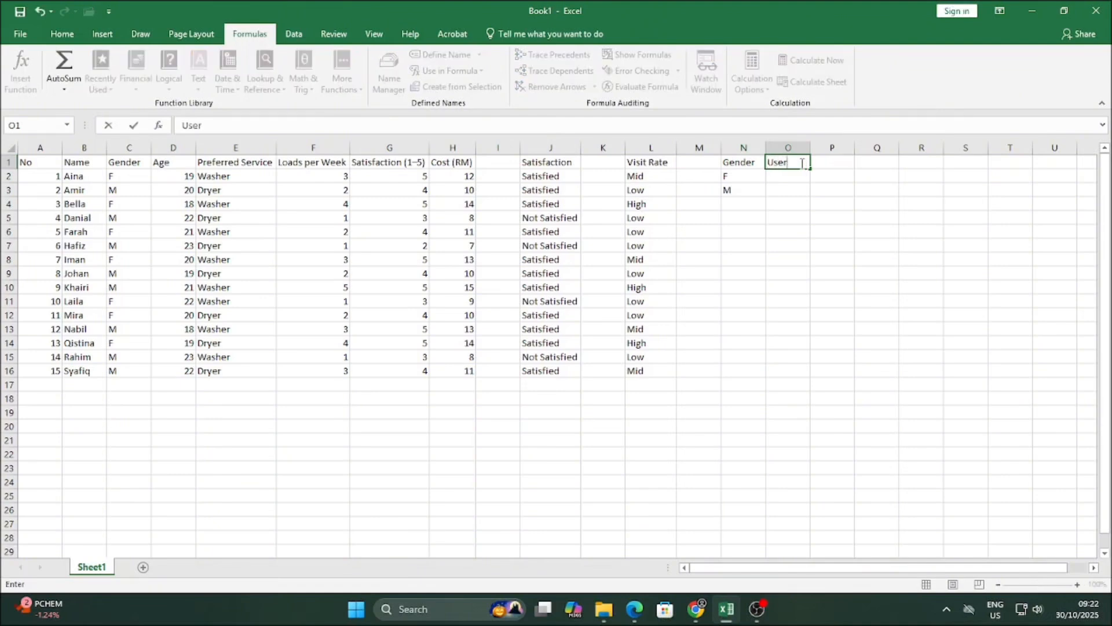
type("ser")
left_click(801, 172)
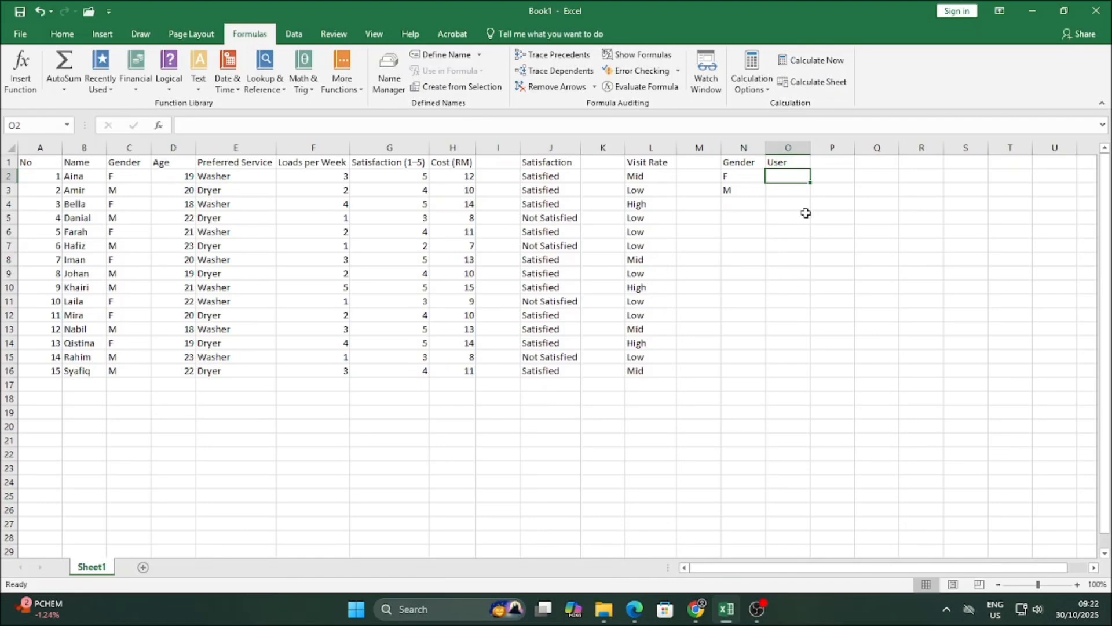
type("=Coun")
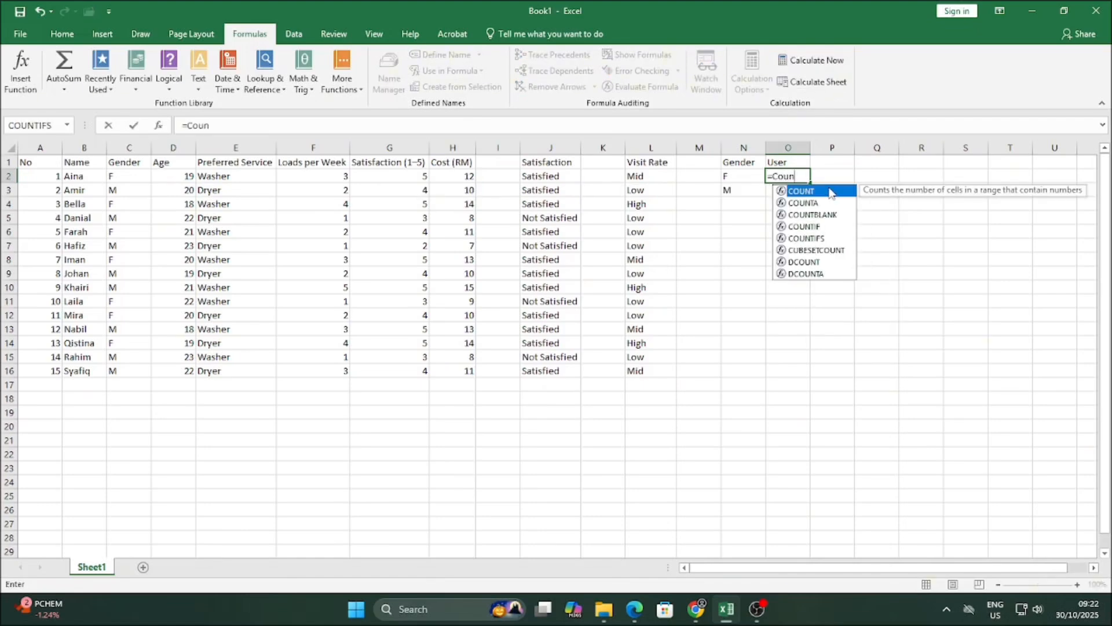
type("tif")
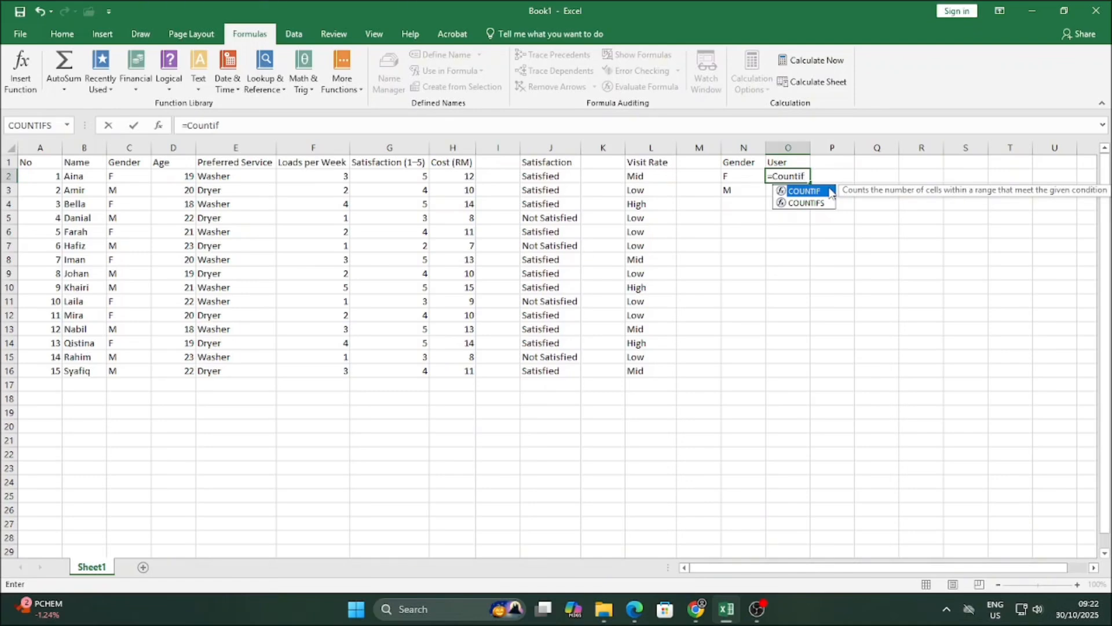
type("(")
Complete =COUNTIF($C$2:$C$16, N2) in O2 to count female users.
left_click_drag(125, 176, 125, 371)
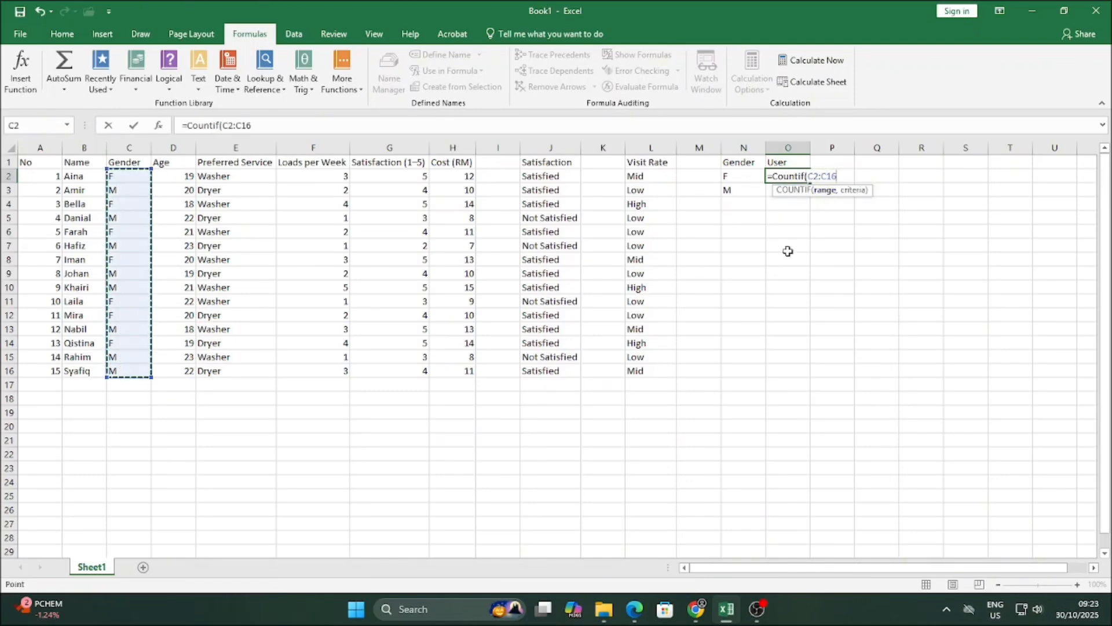
left_click(821, 177)
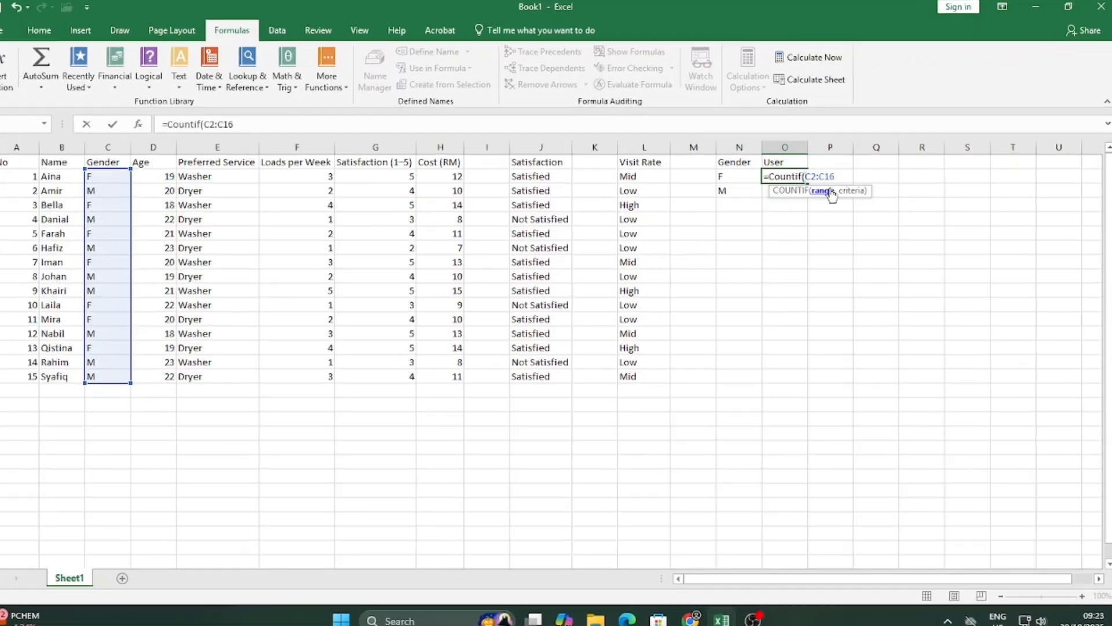
type("$")
left_click(819, 177)
type("$")
left_click(734, 192)
type("$")
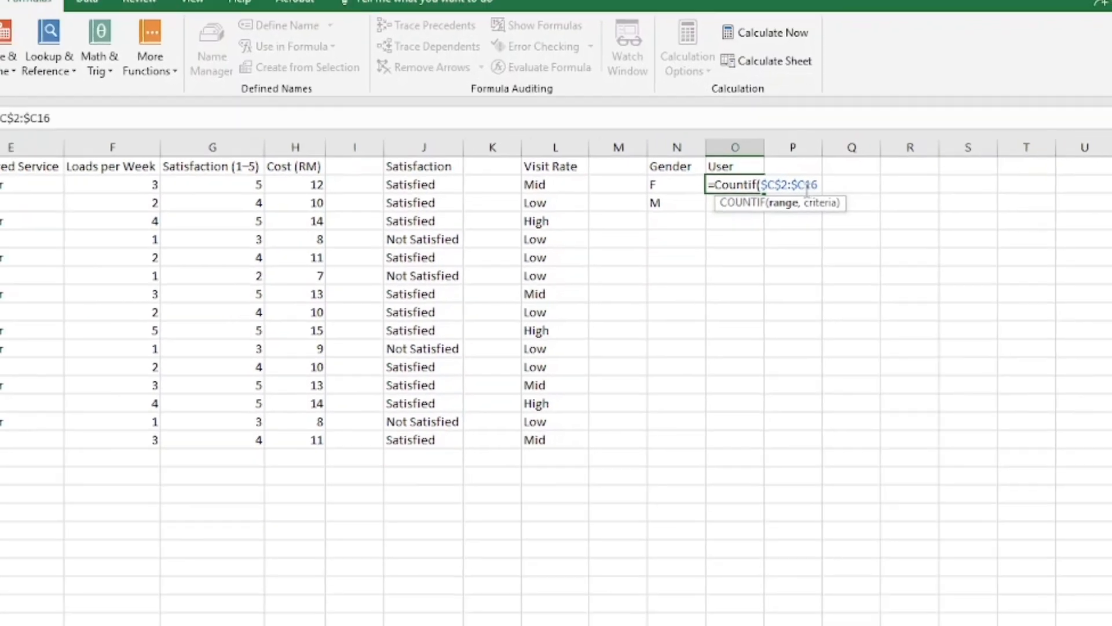
left_click(789, 187)
type("$")
left_click(824, 187)
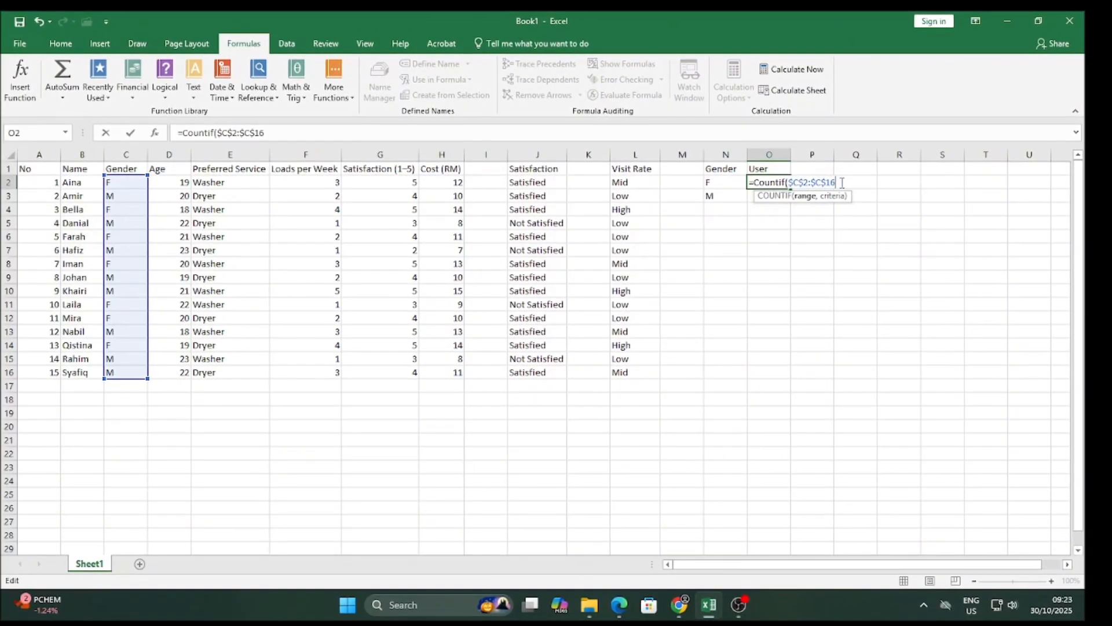
type(",")
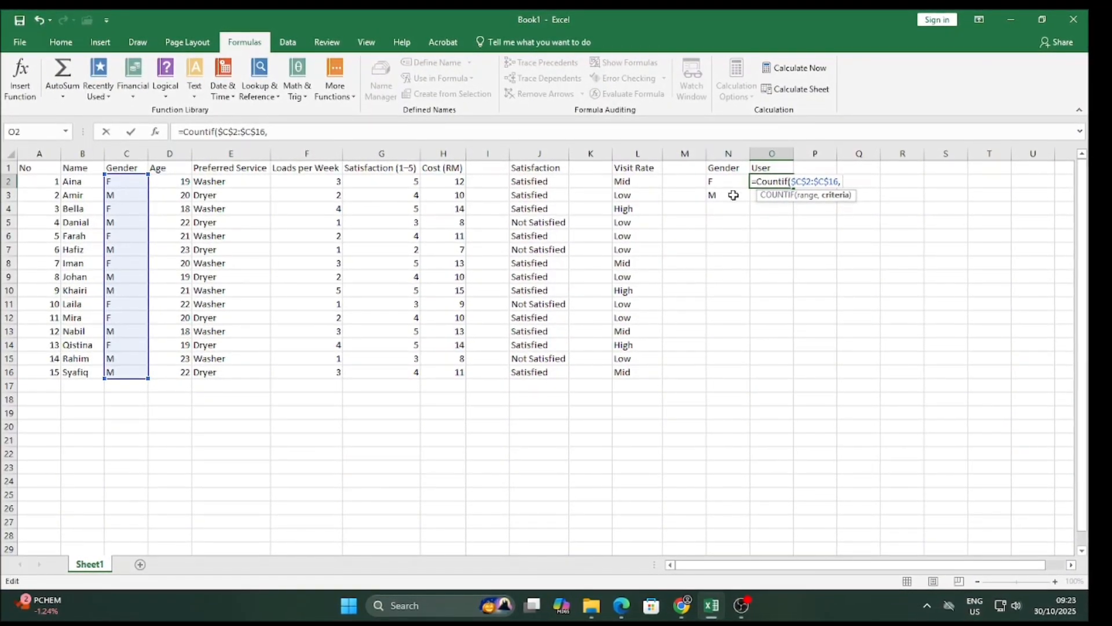
left_click(733, 195)
left_click(733, 180)
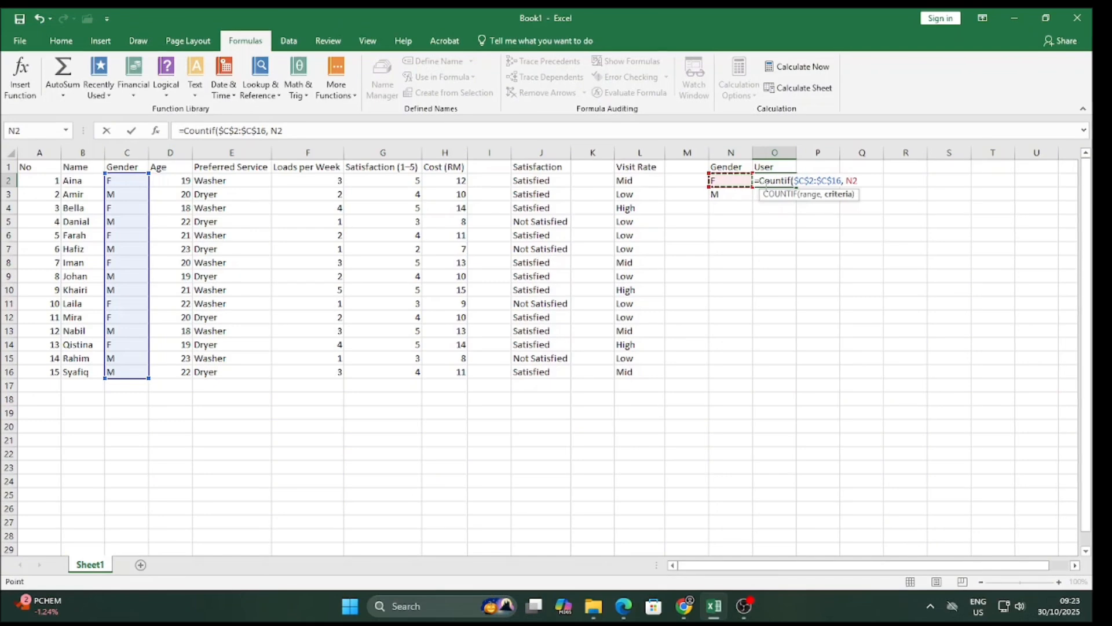
key("Return")
Fill the count down to O3 for M and verify both formulas, 7 F and 8 M.
left_click(794, 181)
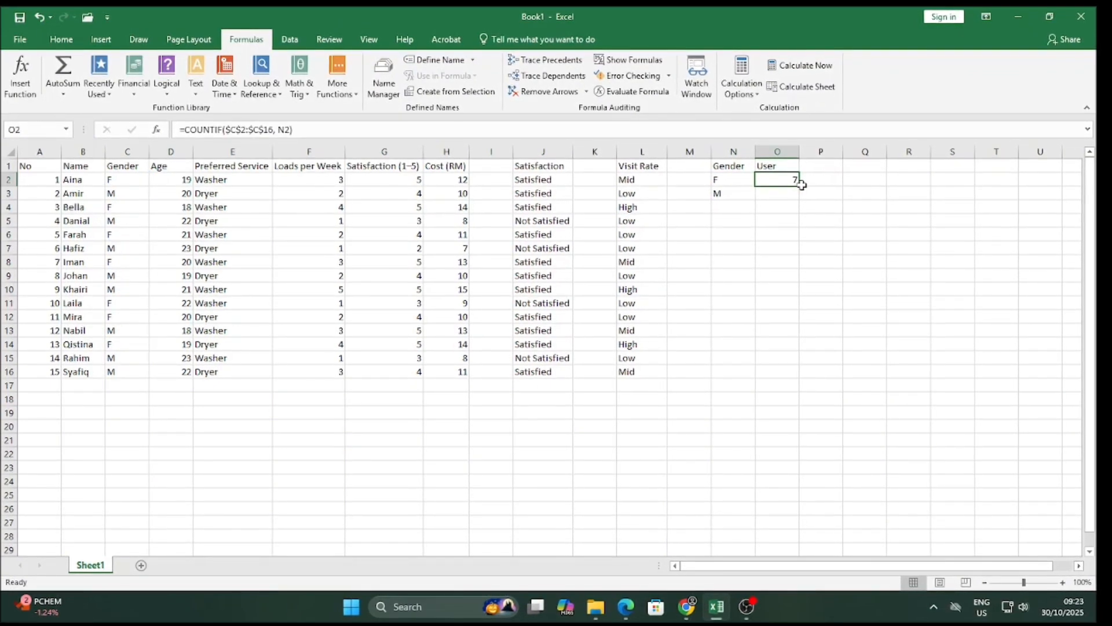
left_click_drag(800, 183, 801, 198)
left_click(795, 192)
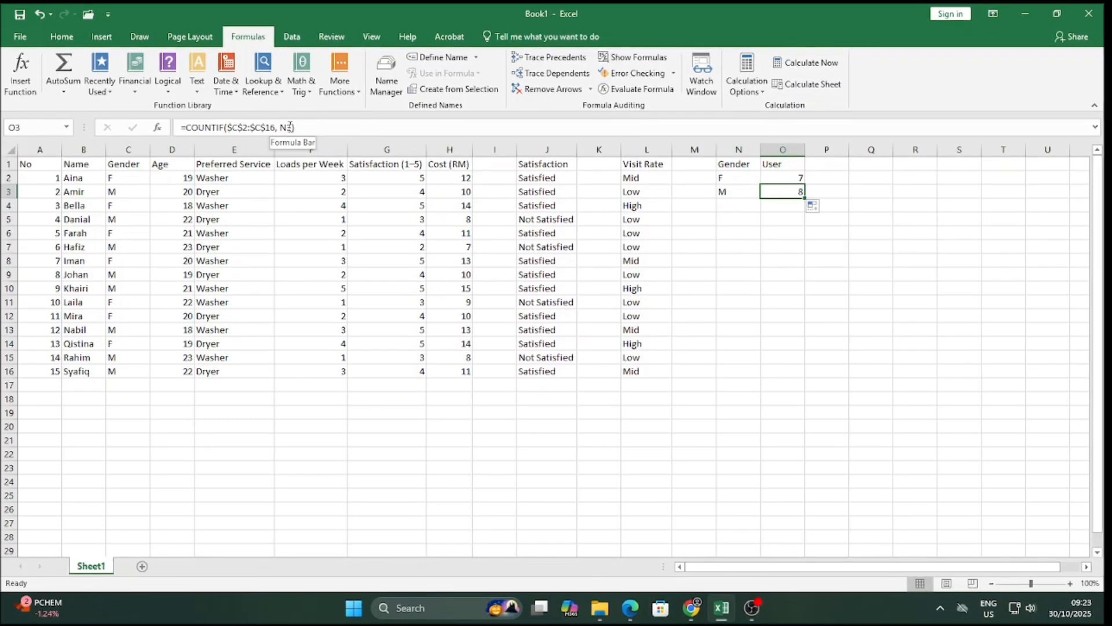
left_click(790, 178)
left_click(795, 191)
left_click(725, 179)
left_click(725, 191)
left_click(796, 190)
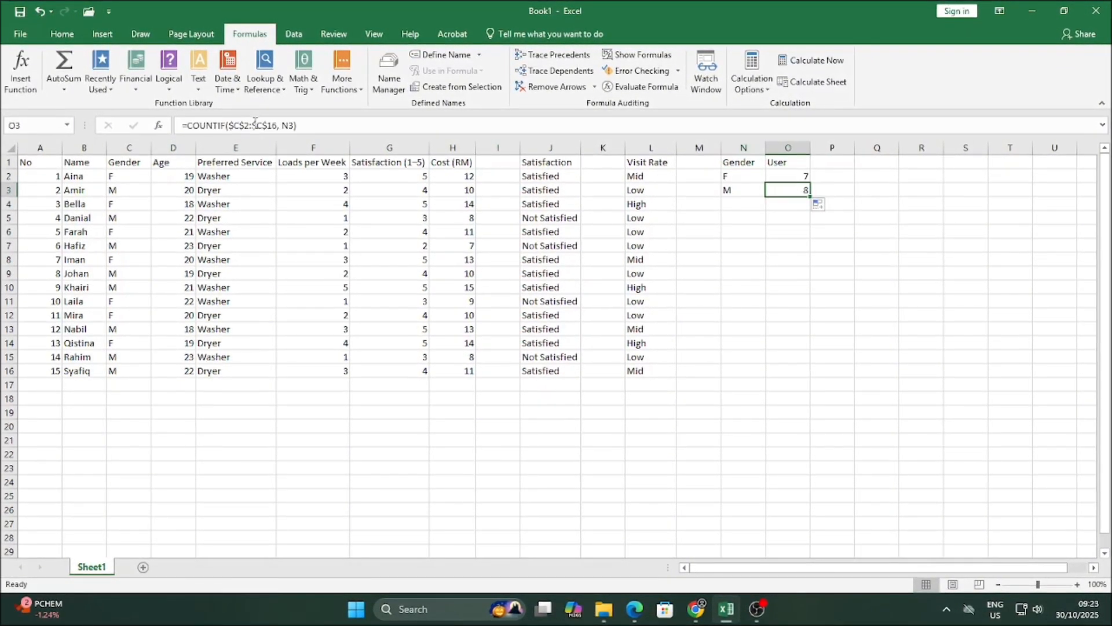
left_click(254, 126)
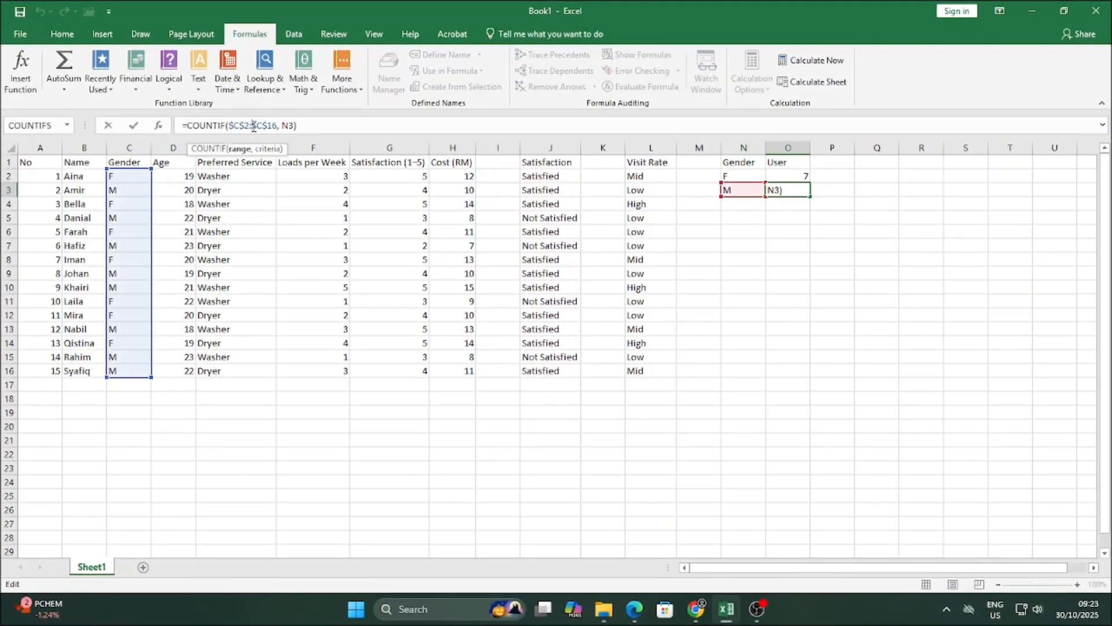
left_click(789, 175)
left_click(239, 128)
key("Escape")
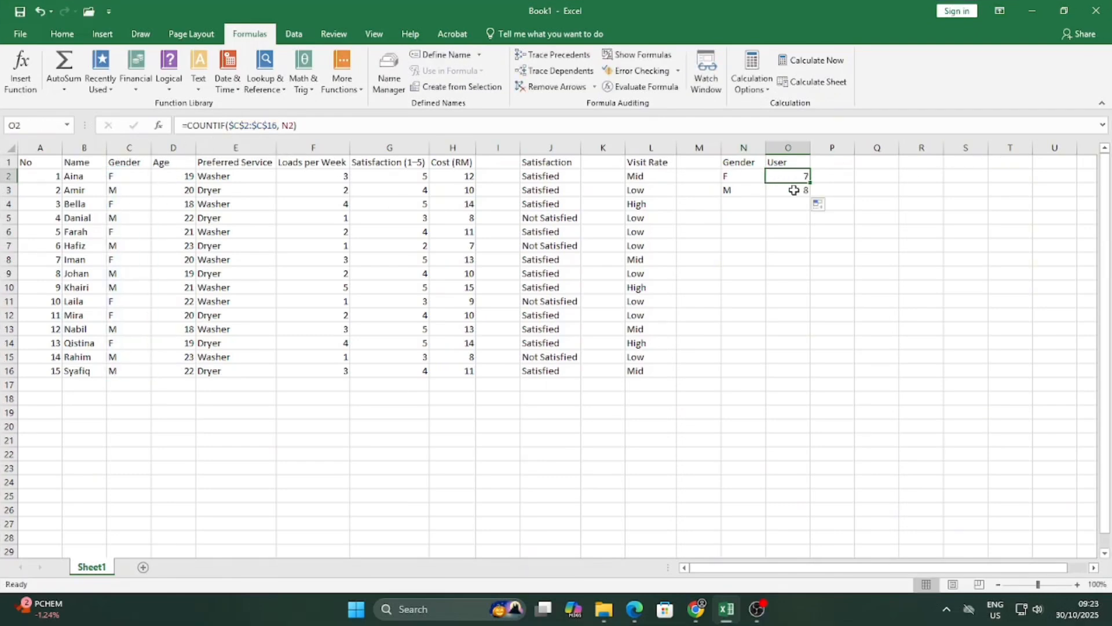
left_click(841, 167)
double_click(839, 166)
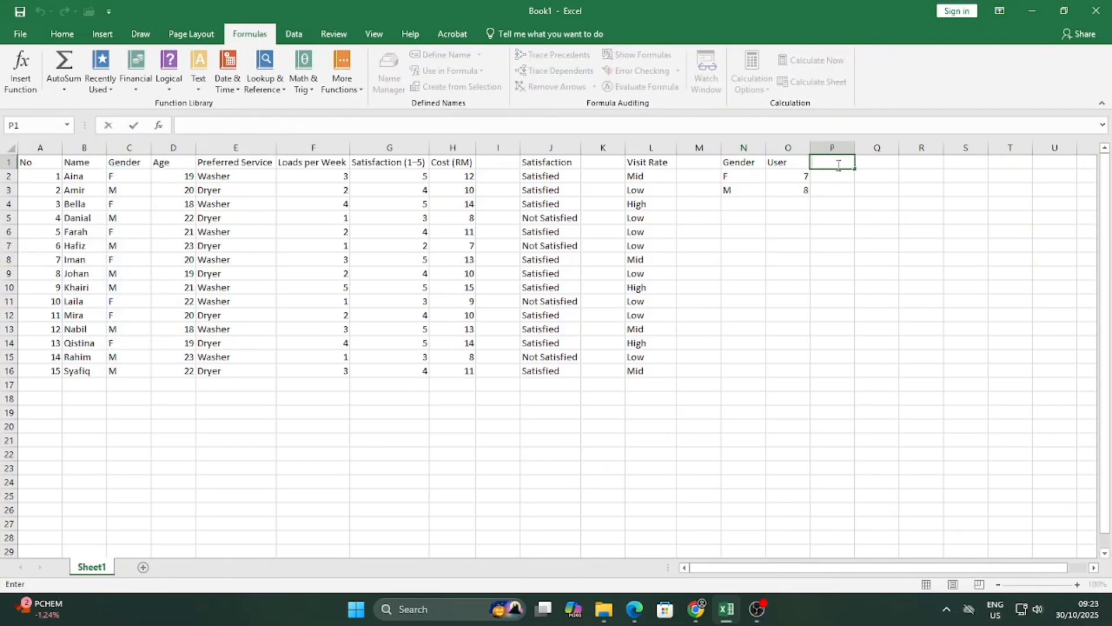
Put the Age heading in P1 and the range 20 to 23 across P2:R2.
type("Age")
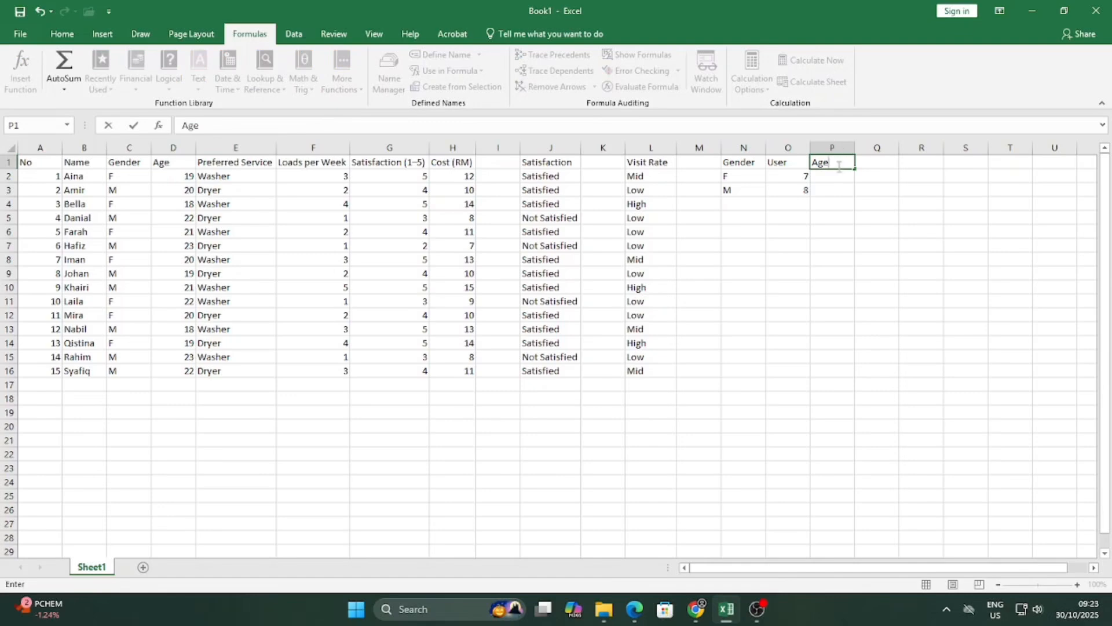
double_click(846, 179)
type("20")
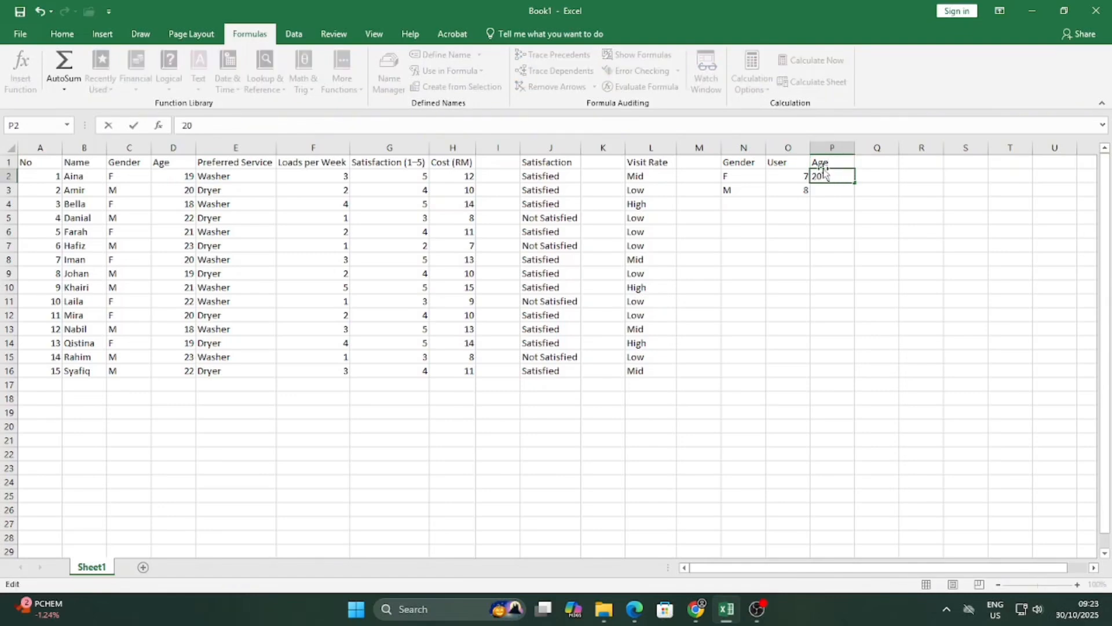
left_click(871, 176)
type("to")
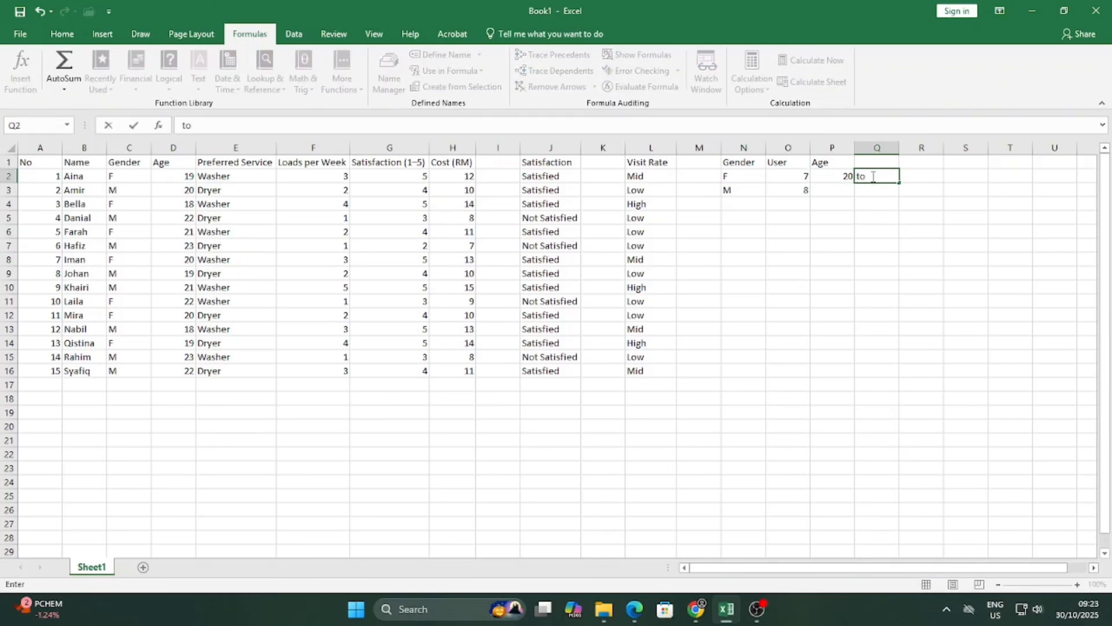
left_click(925, 176)
left_click_drag(902, 572, 922, 572)
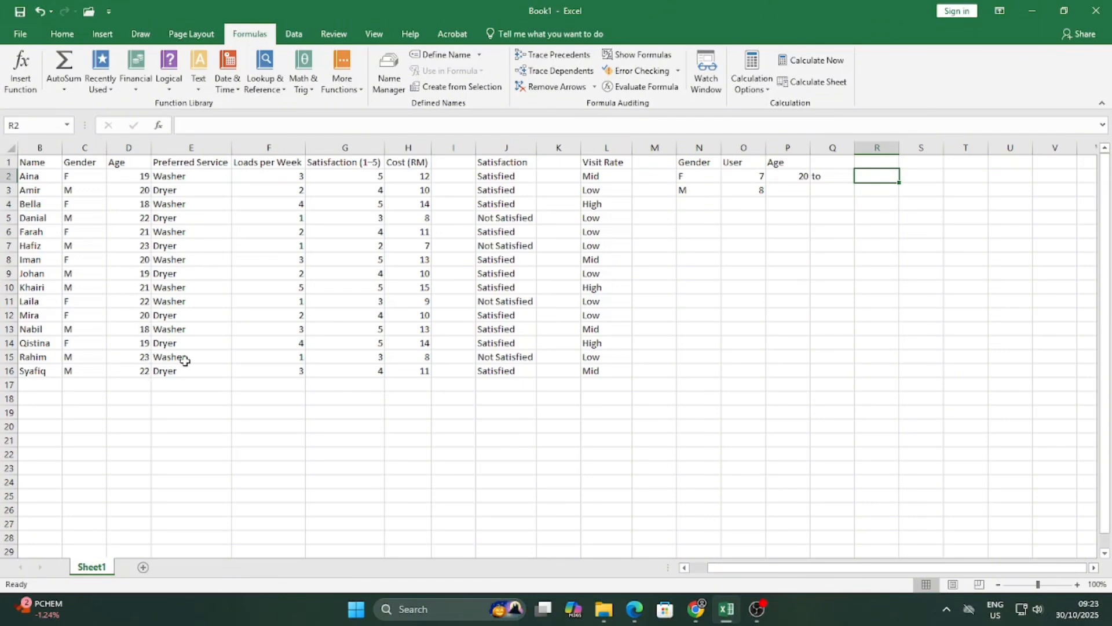
type("23")
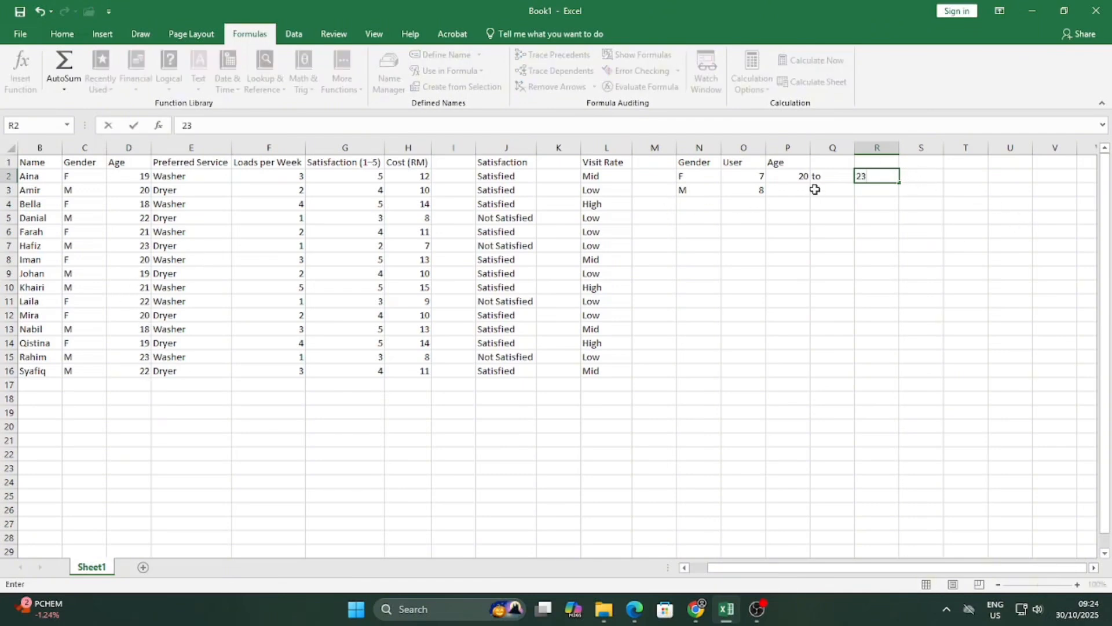
left_click(801, 189)
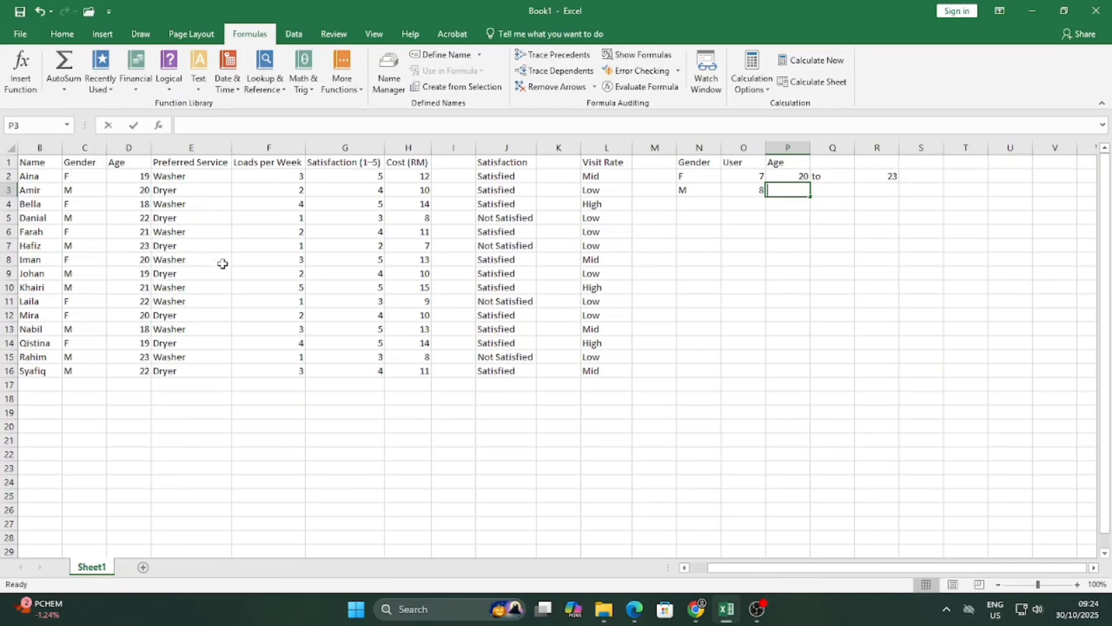
Enter 17 to 19 across P3:R3, fix the 'tpo' typo in Q3, and select P1:R1.
type("17")
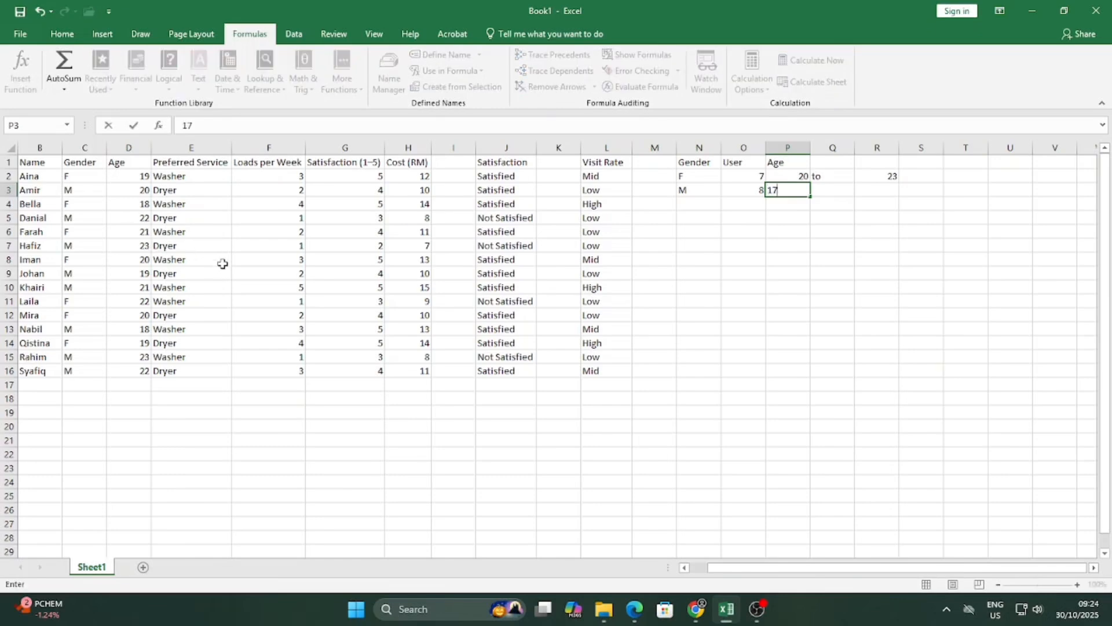
left_click(877, 193)
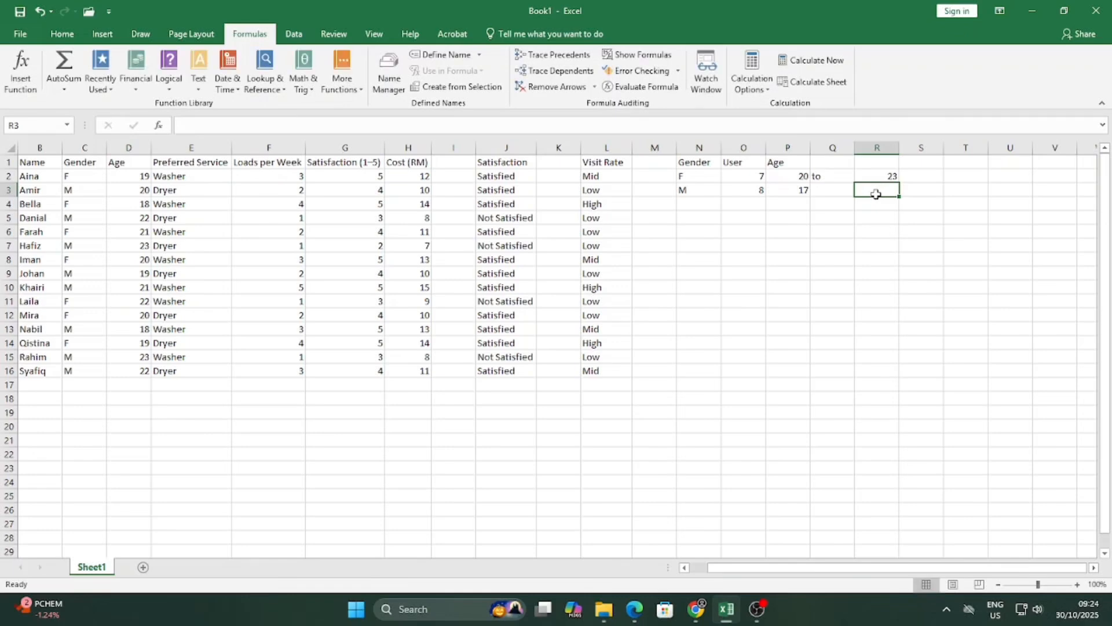
type("19")
left_click(834, 190)
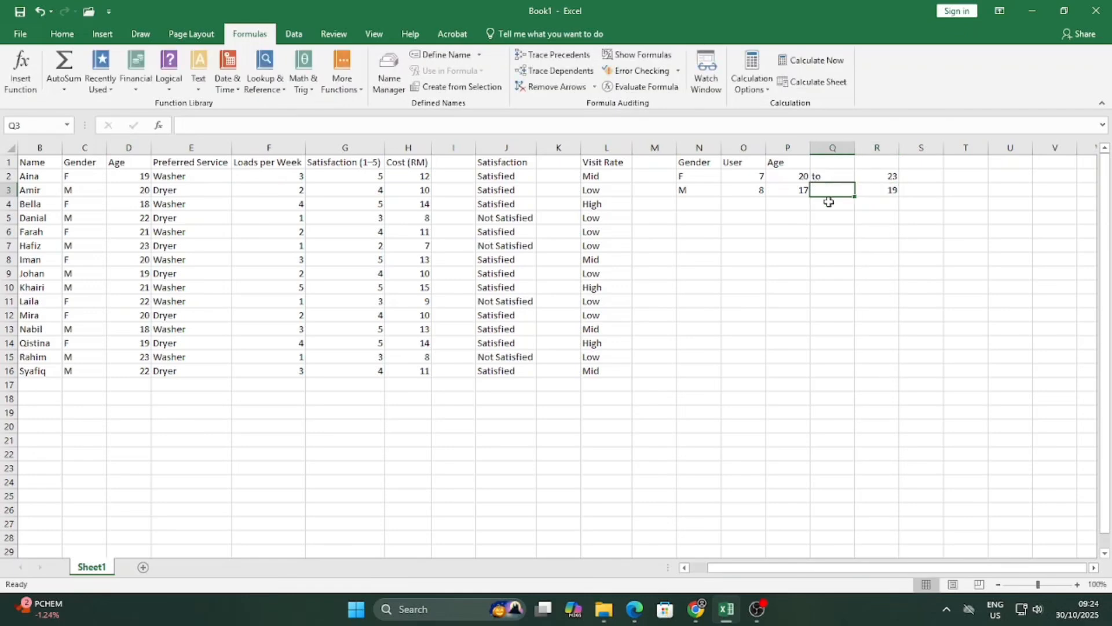
type("tpo")
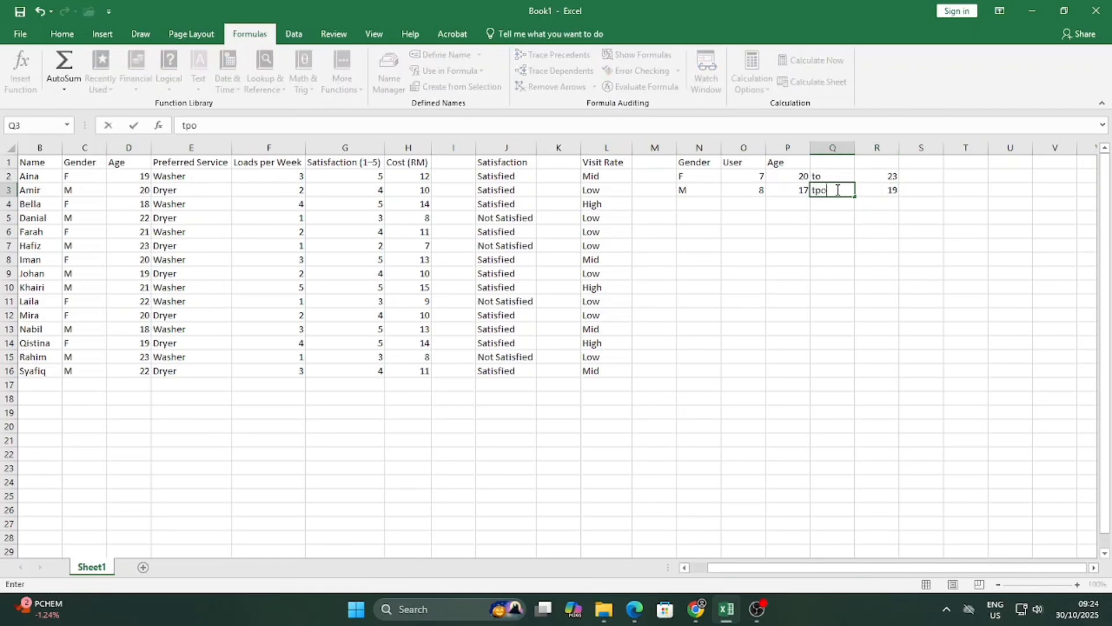
key("Home")
double_click(880, 189)
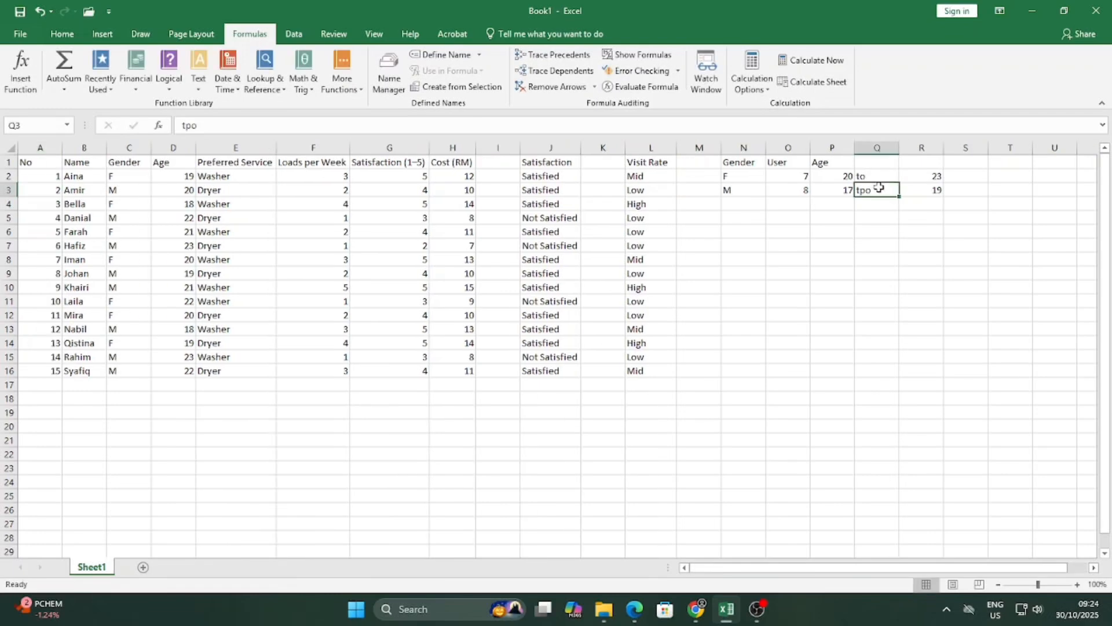
type("o")
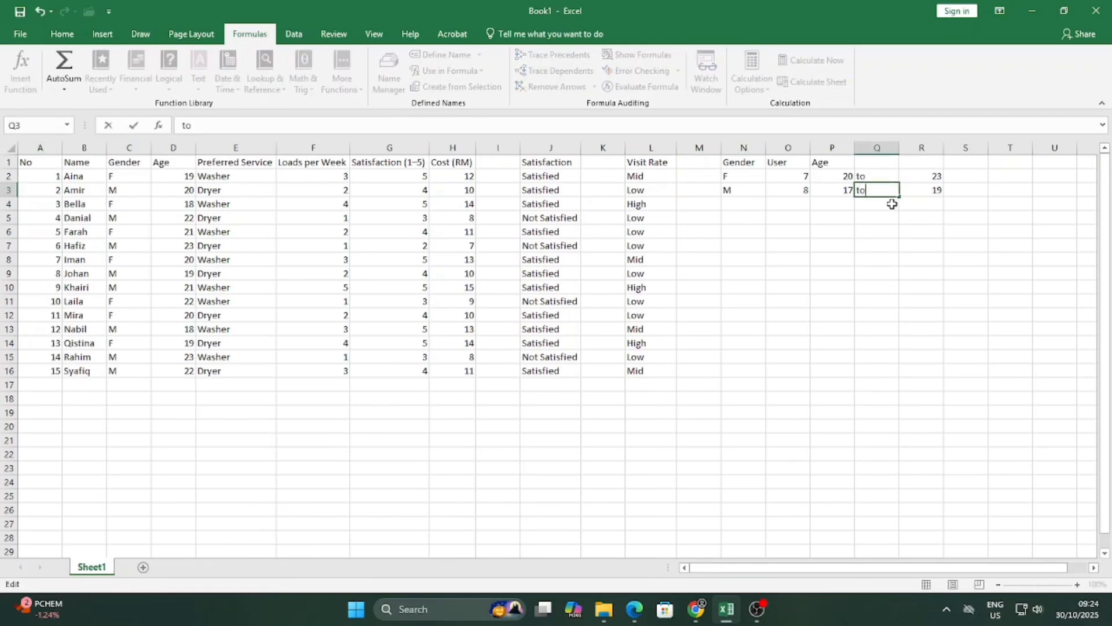
key("Return")
left_click_drag(828, 163, 900, 164)
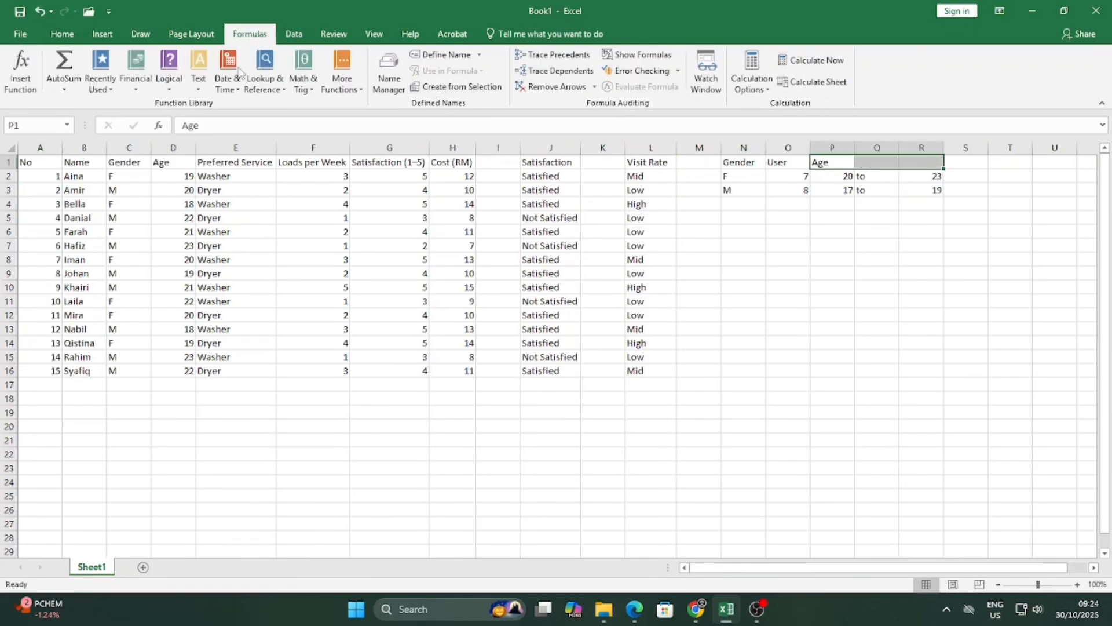
Merge and centre Age over P1:R1 and add a User heading in S1.
left_click(62, 34)
left_click(420, 84)
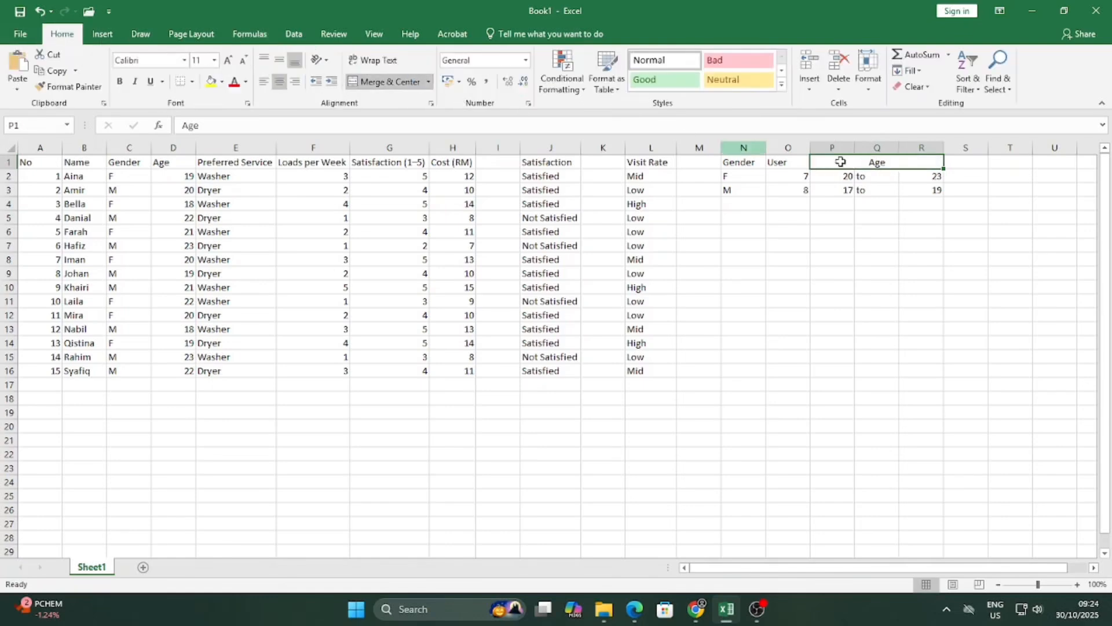
double_click(984, 176)
left_click(979, 150)
double_click(978, 161)
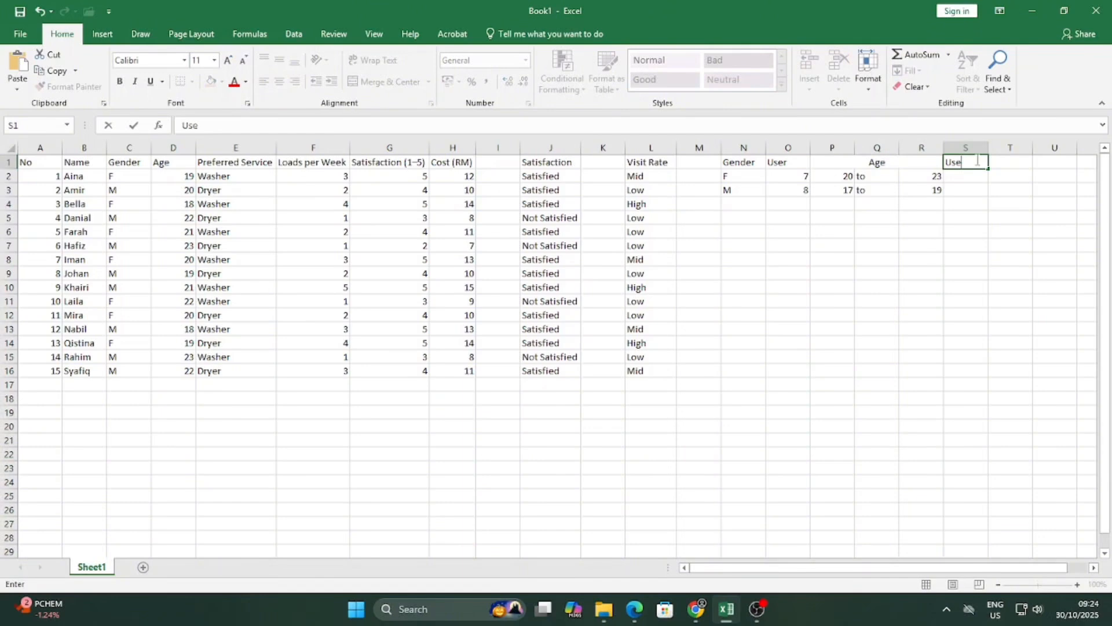
double_click(966, 175)
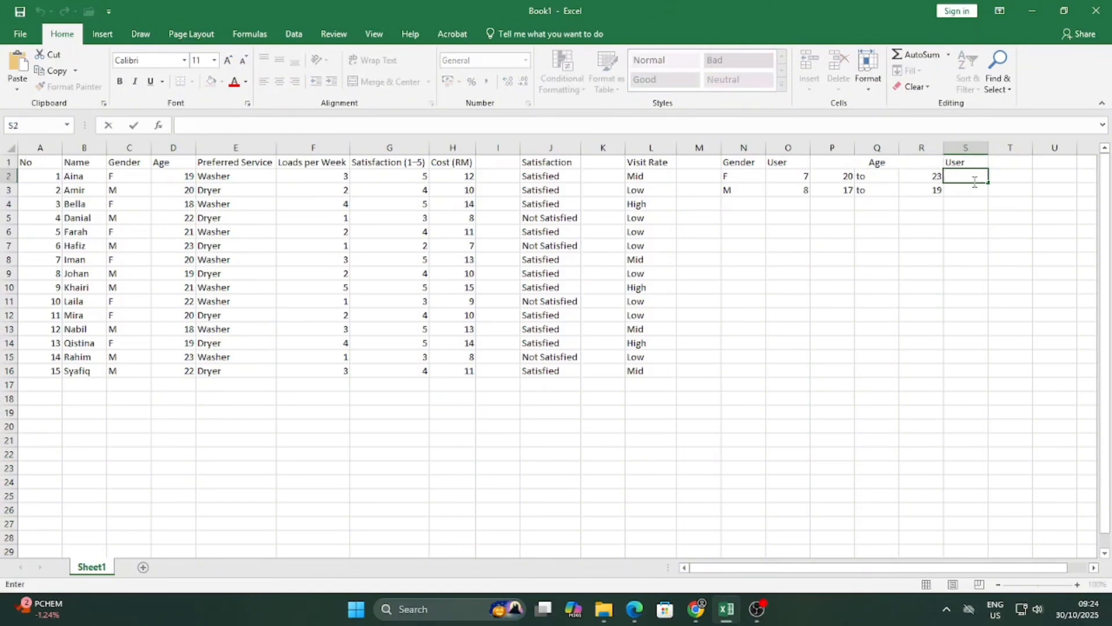
Start =COUNTIFS in S2 with the locked age range $D$2:$D$16.
type("=Coun")
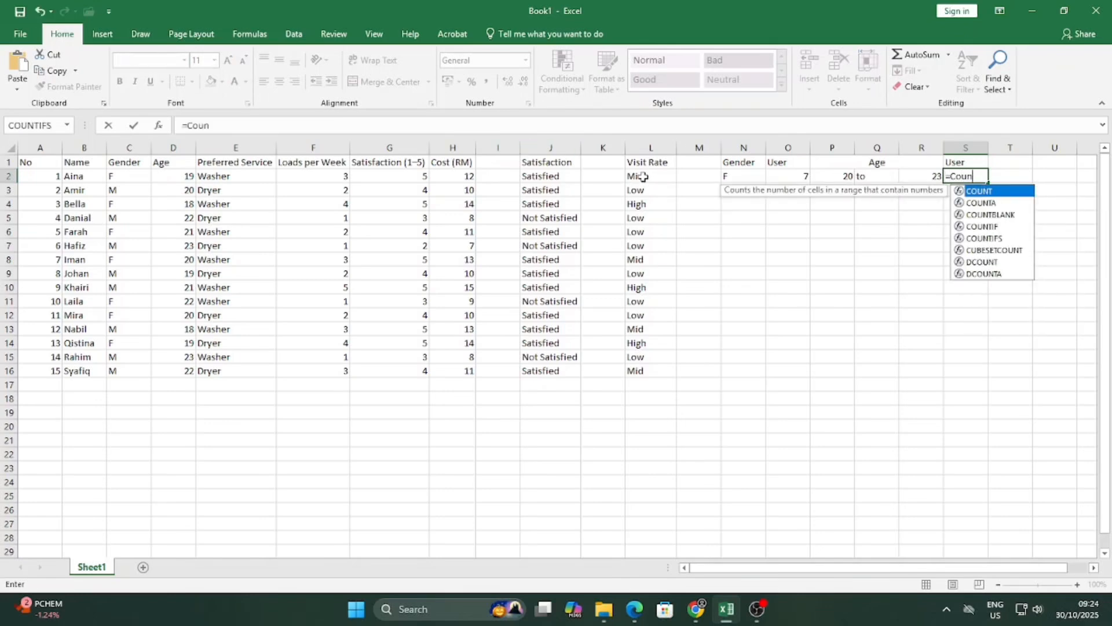
type("ifs(")
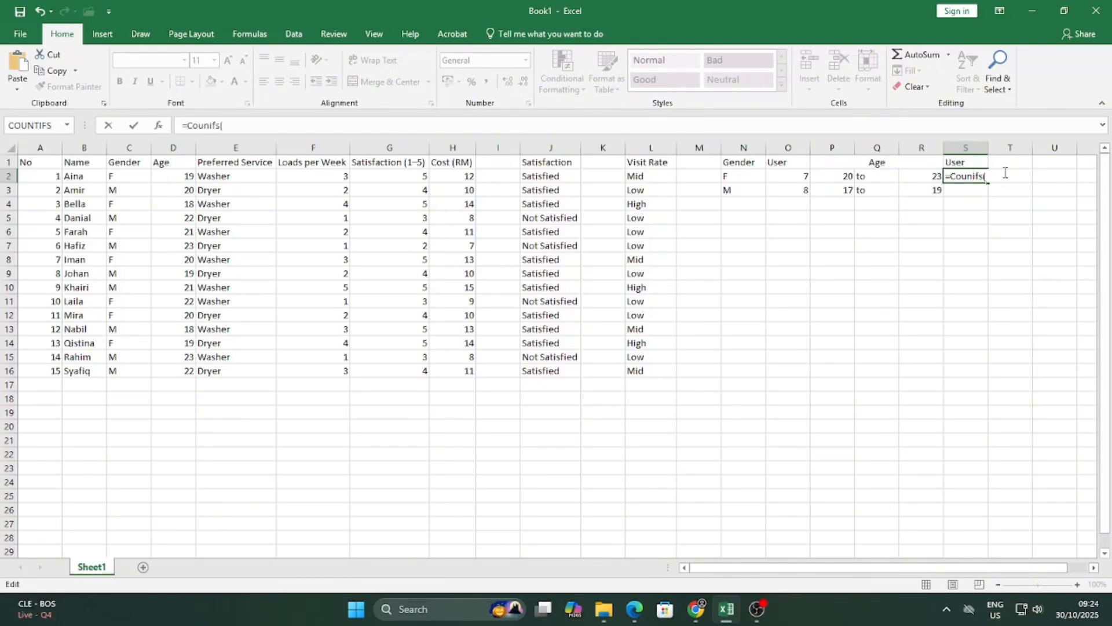
type("t")
left_click(1009, 175)
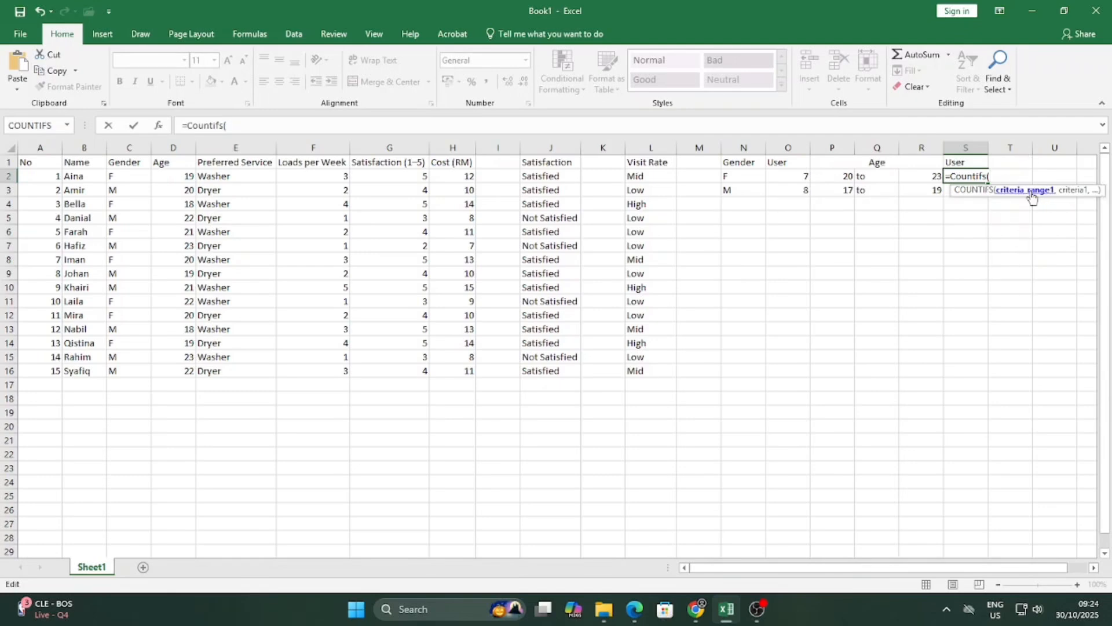
left_click_drag(189, 175, 175, 374)
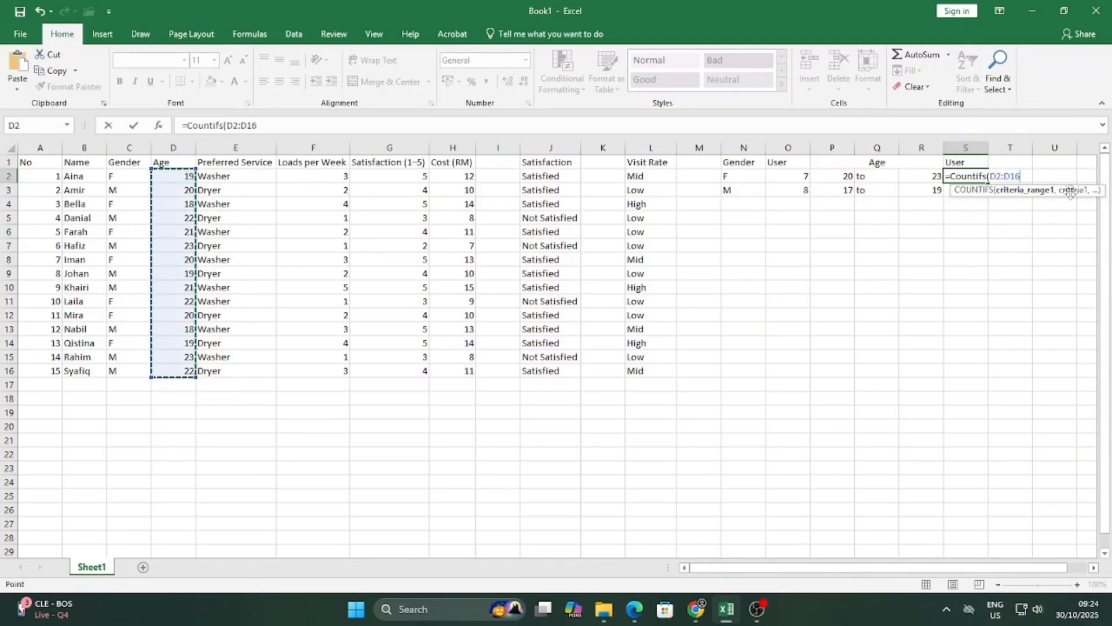
left_click(991, 175)
type("$")
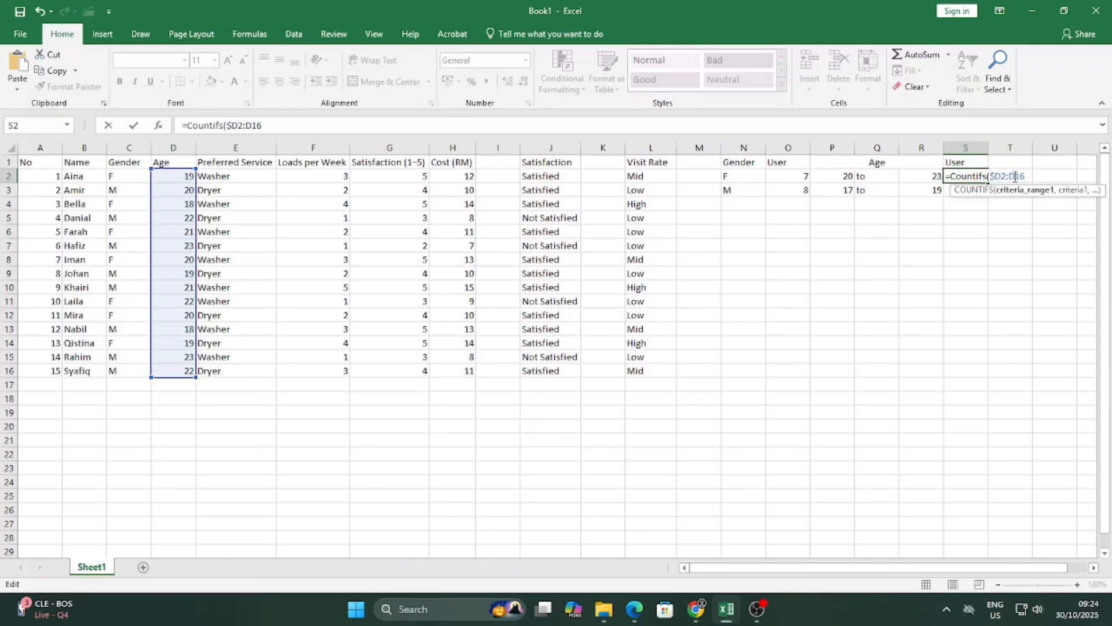
left_click(1001, 175)
type("$")
left_click(1014, 176)
type("$")
left_click(1026, 175)
type("$D$")
left_click(1046, 179)
type(",")
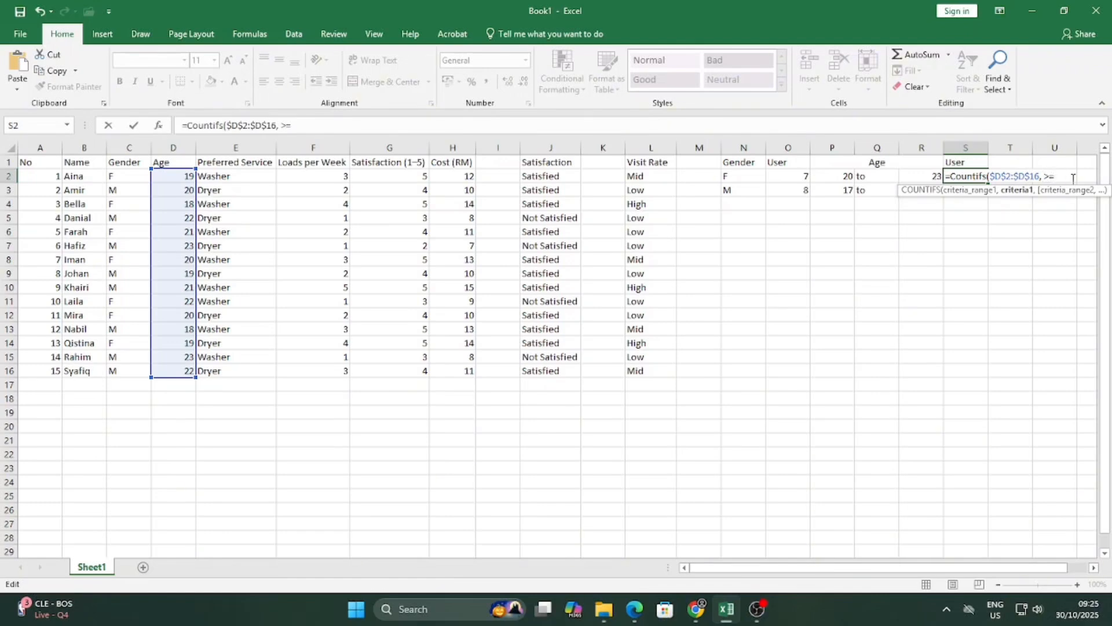
Add the ">="&P2 lower-bound criterion and reuse $D$2:$D$16 as the second range.
type("\"")
left_click(842, 177)
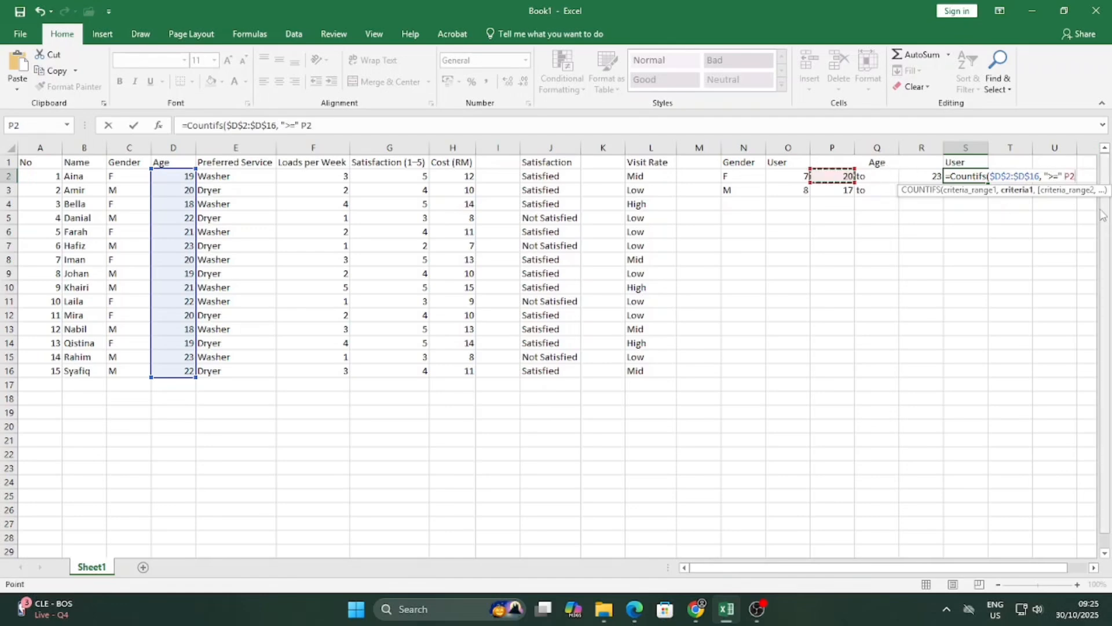
type(",")
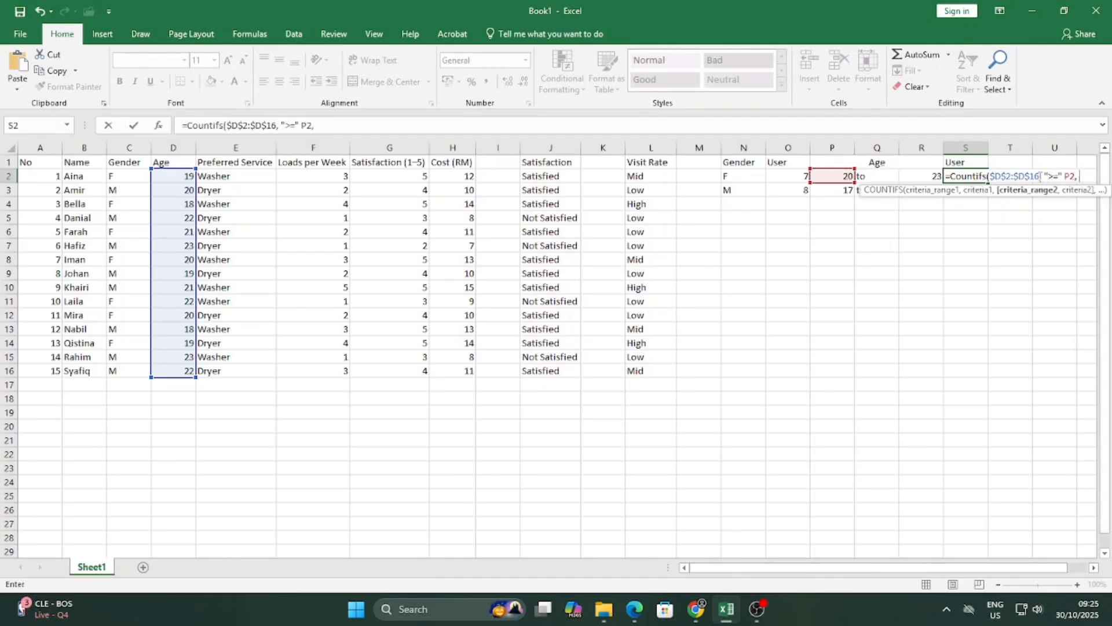
left_click_drag(1040, 177, 989, 179)
key("ctrl+c")
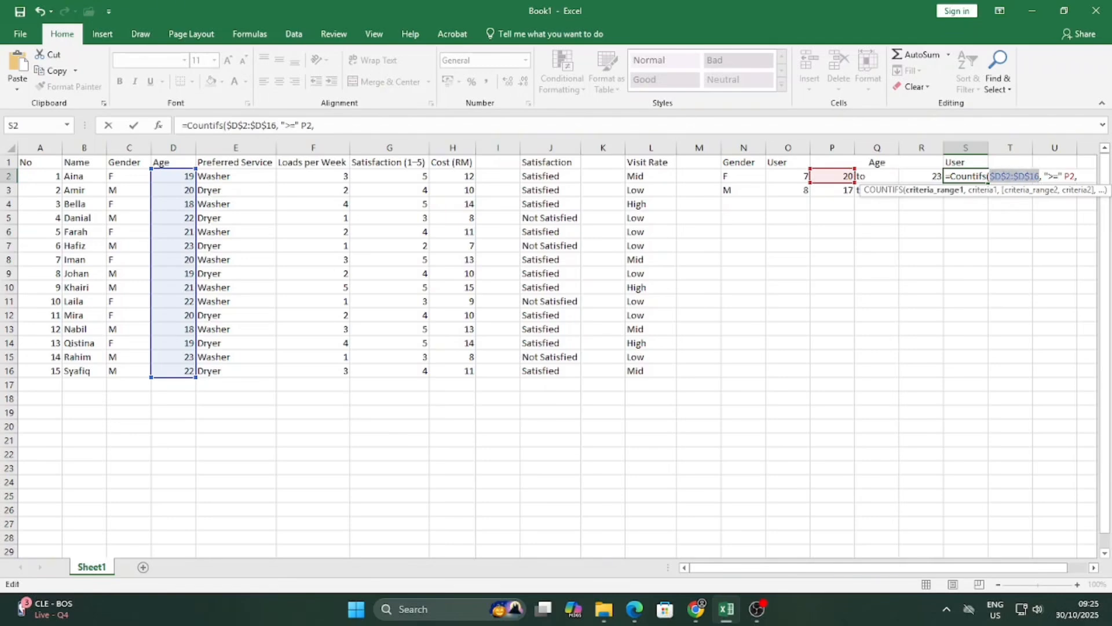
left_click(1088, 178)
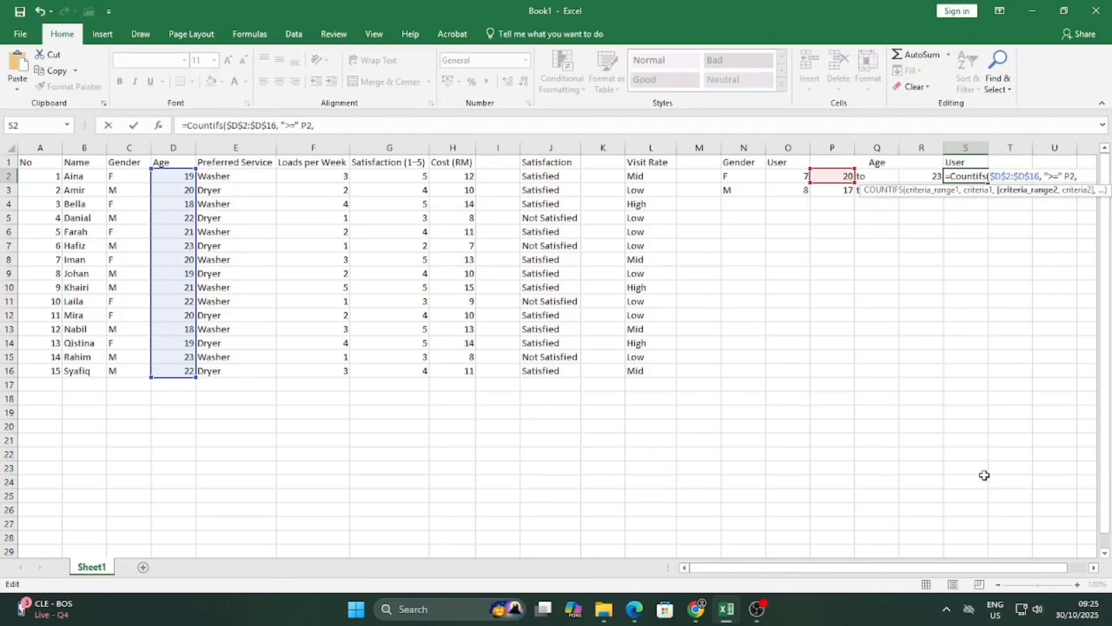
left_click_drag(985, 566, 1046, 569)
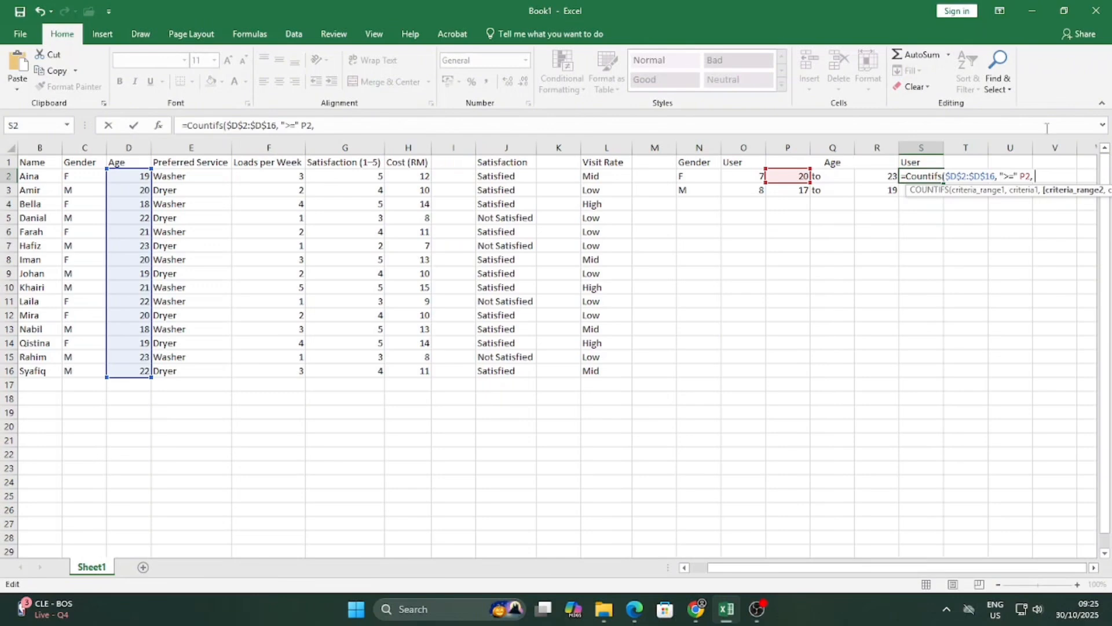
key("ctrl+v")
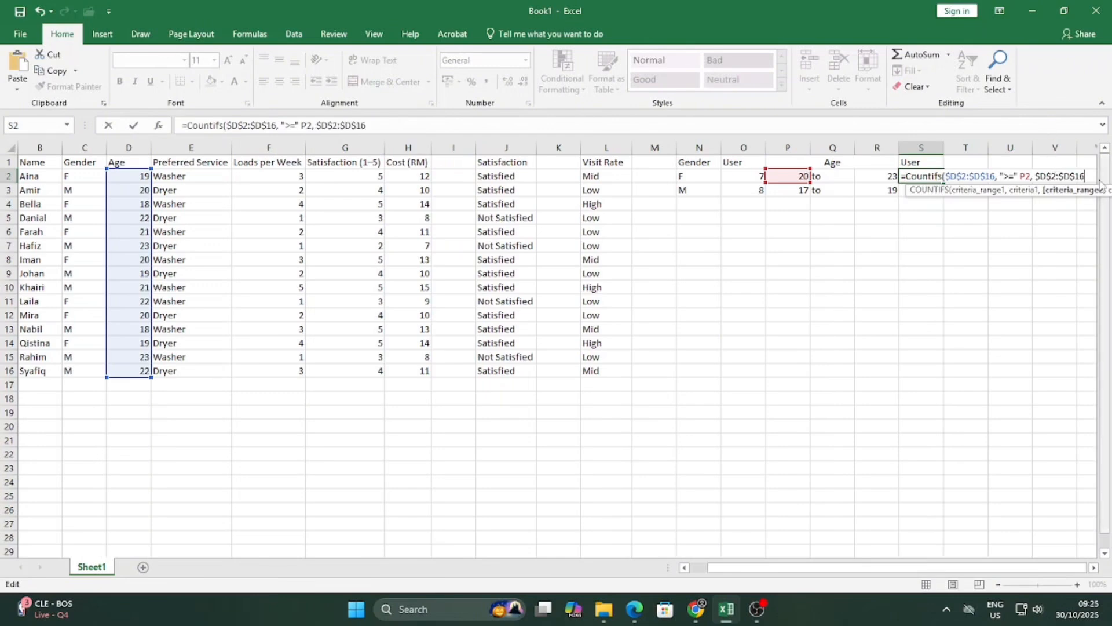
type(", \"<=")
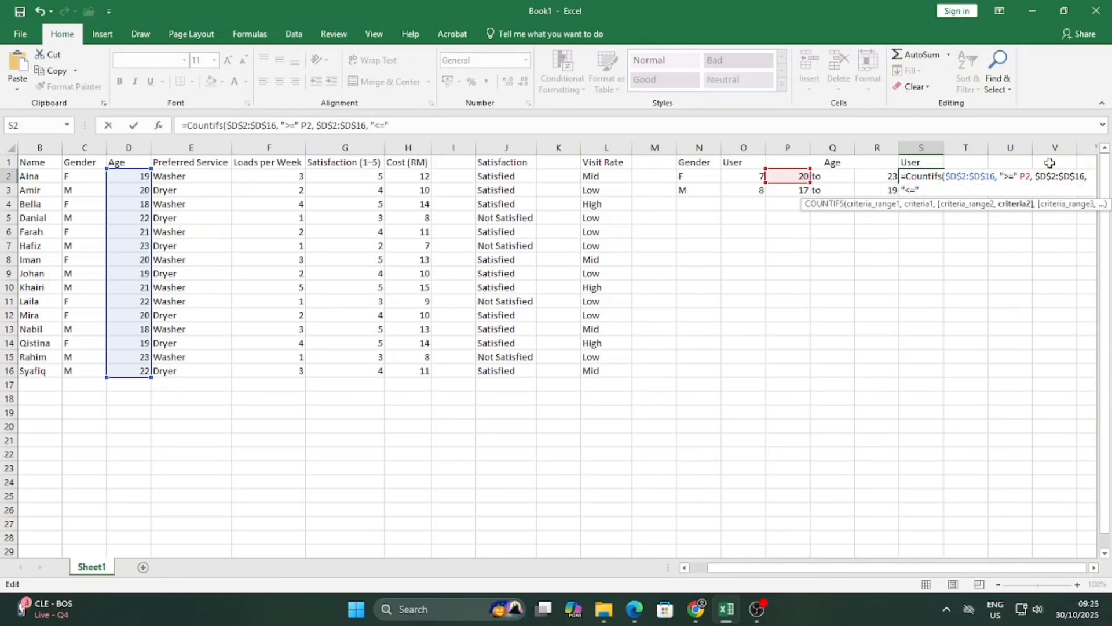
Finish with the "<="&R2 upper bound and confirm, giving 10 users aged 20 to 23.
type("&")
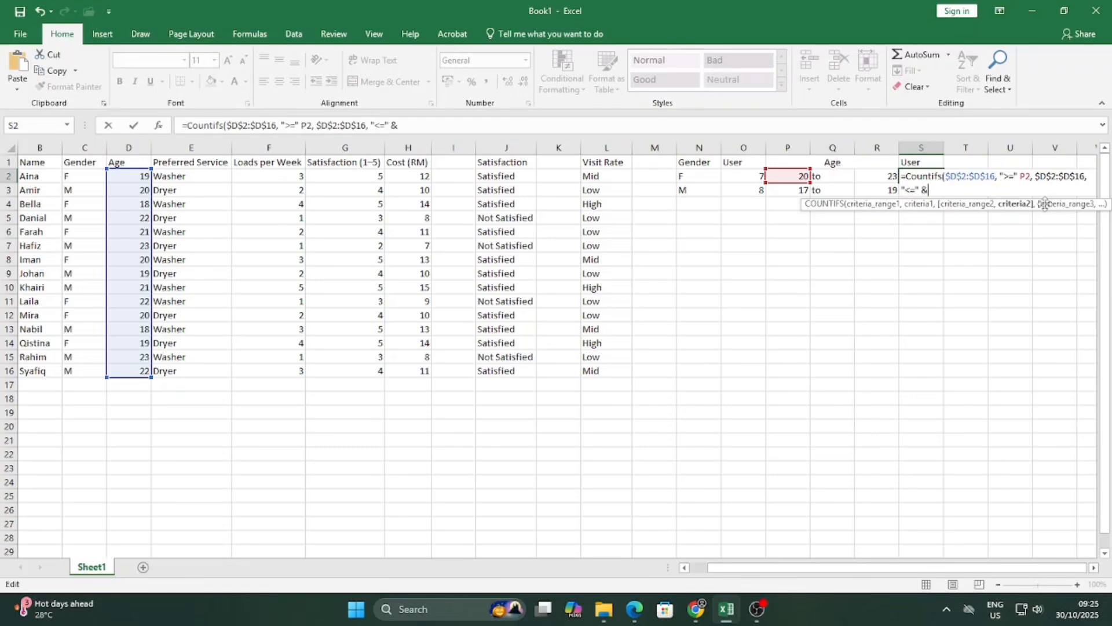
left_click(879, 179)
left_click(928, 191)
left_click(1019, 177)
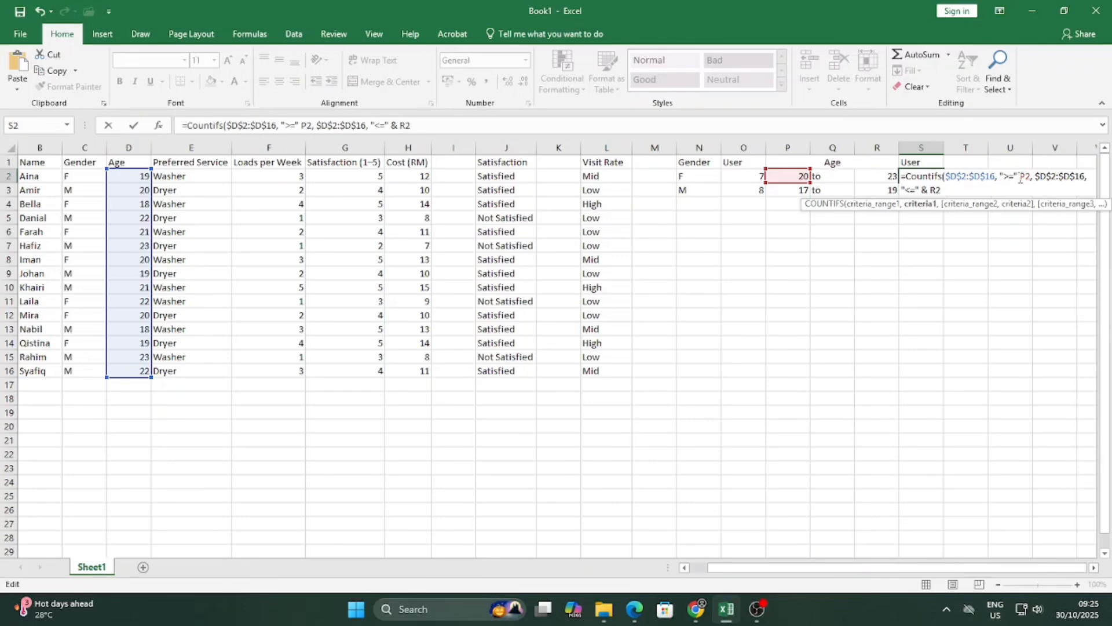
type("&")
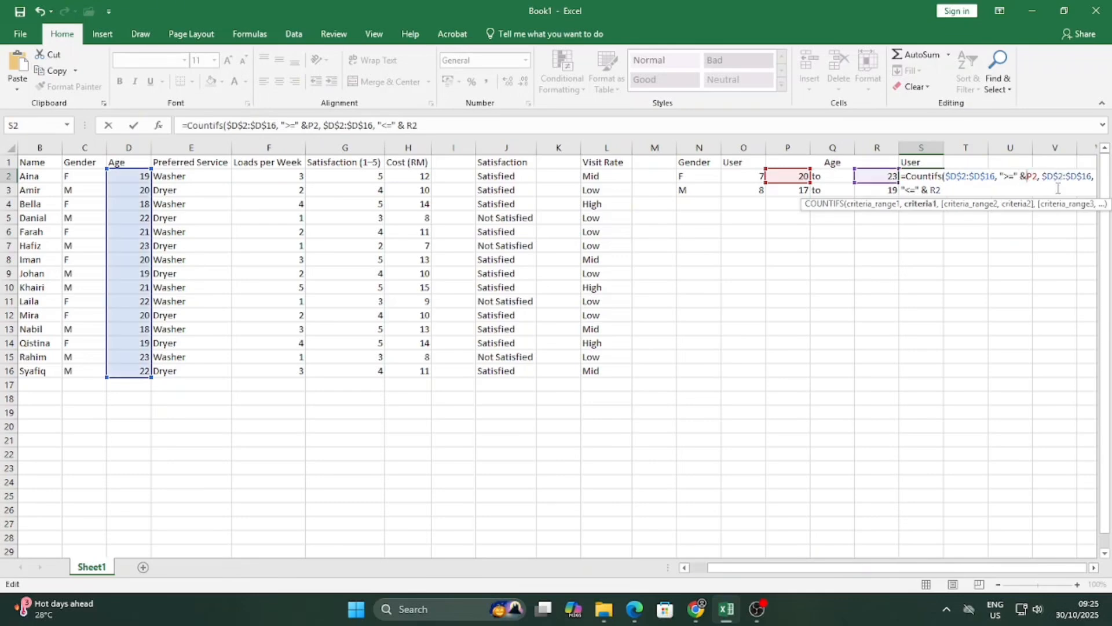
left_click(1001, 188)
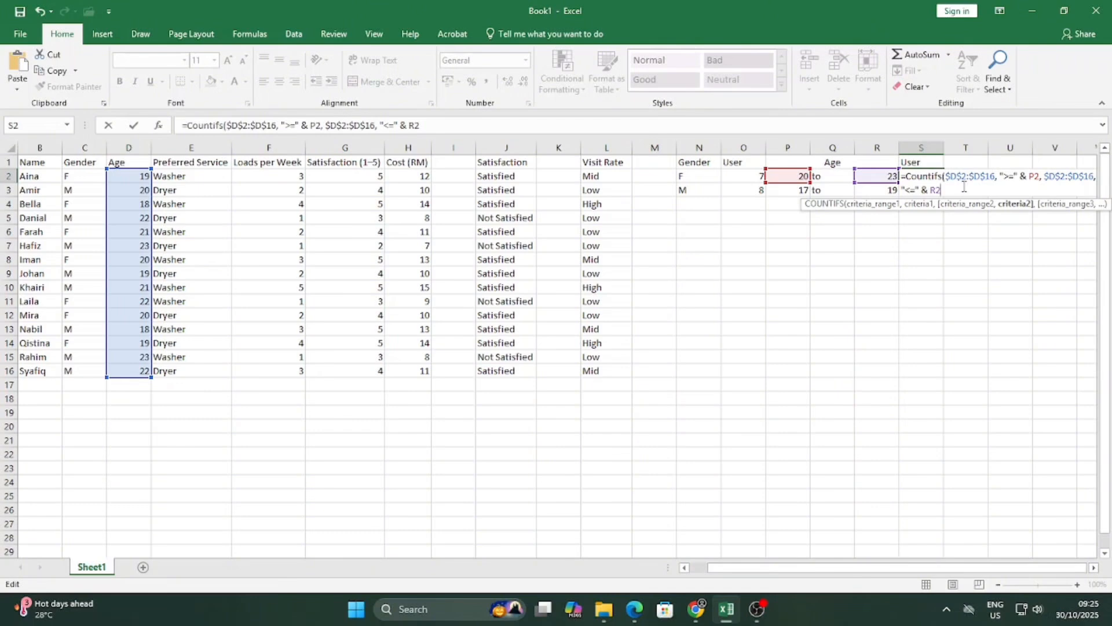
key("Return")
left_click(944, 176)
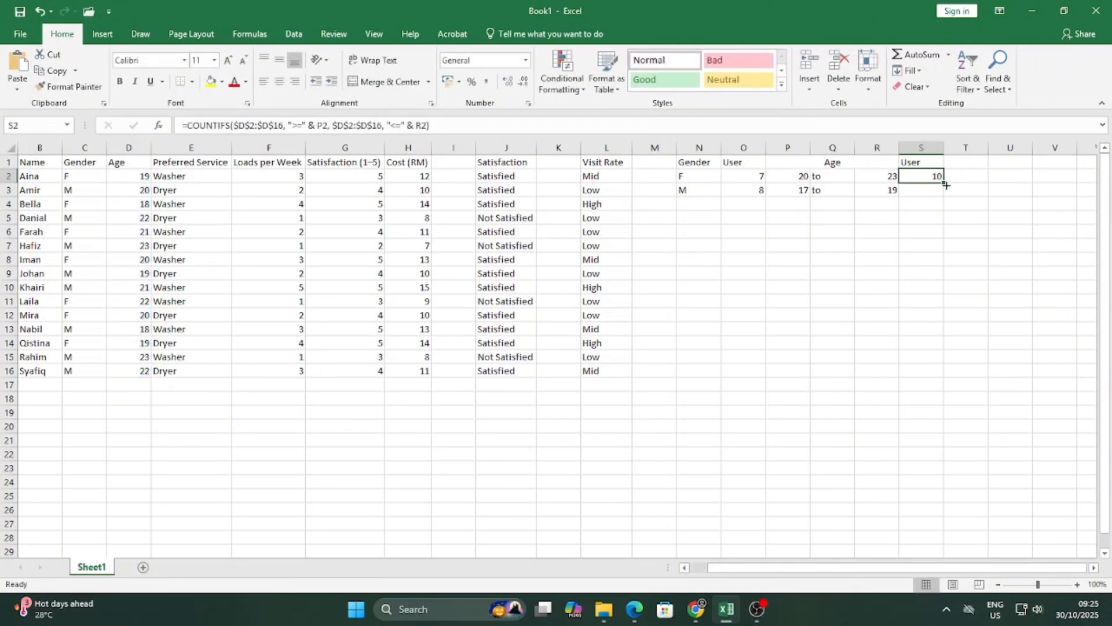
Fill the COUNTIFS down to S3 and confirm it uses P3 and R3, giving 5.
left_click_drag(945, 183, 942, 197)
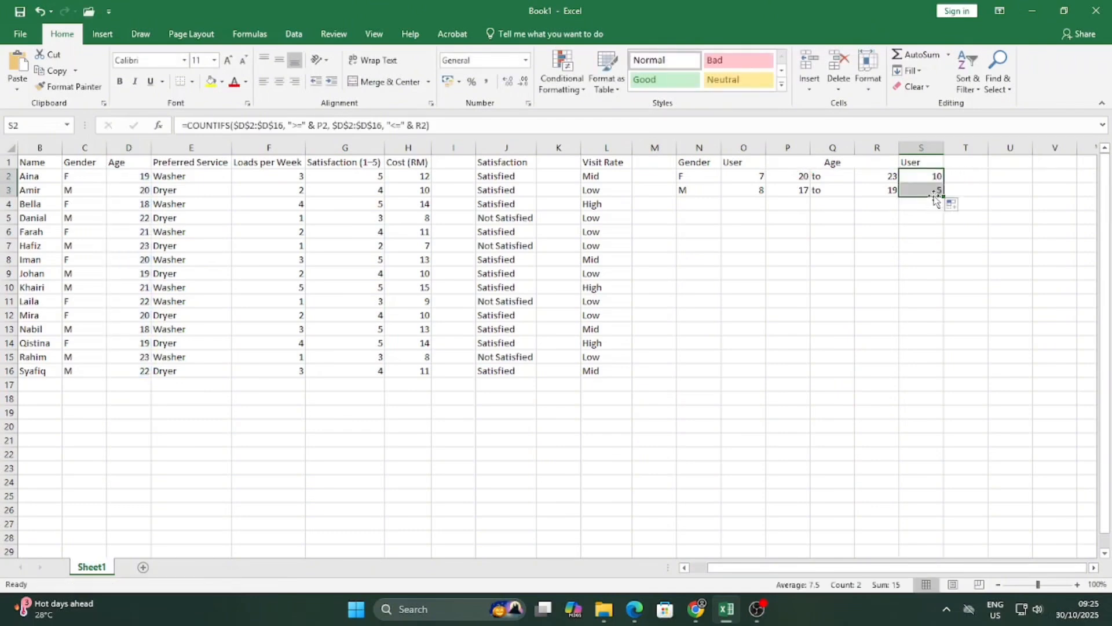
left_click(927, 218)
left_click(929, 191)
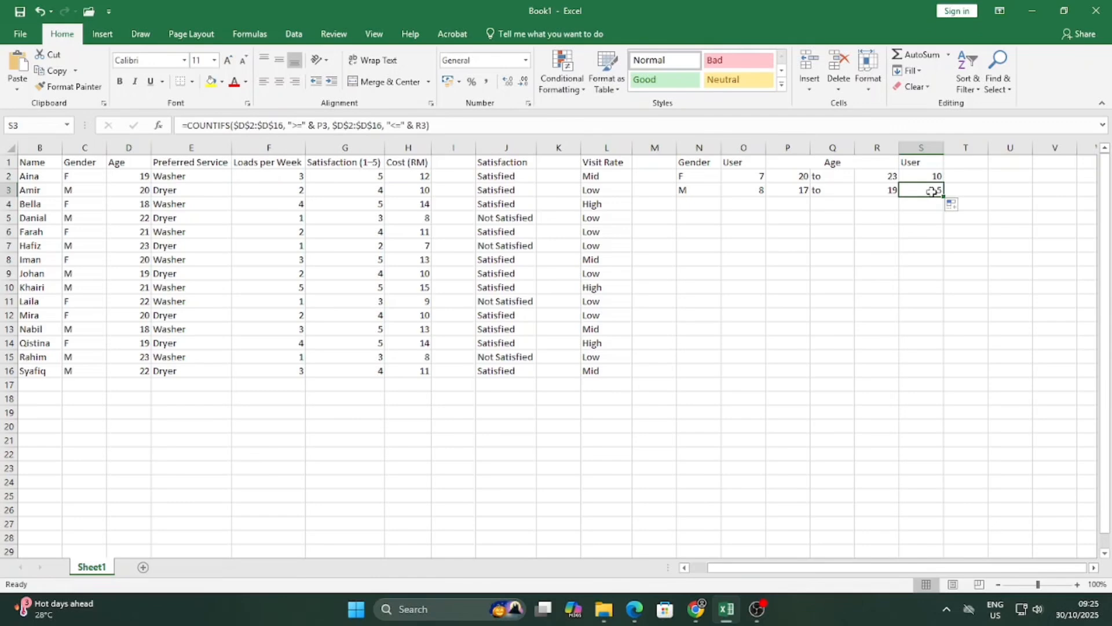
left_click(872, 191)
left_click(807, 190)
left_click(932, 176)
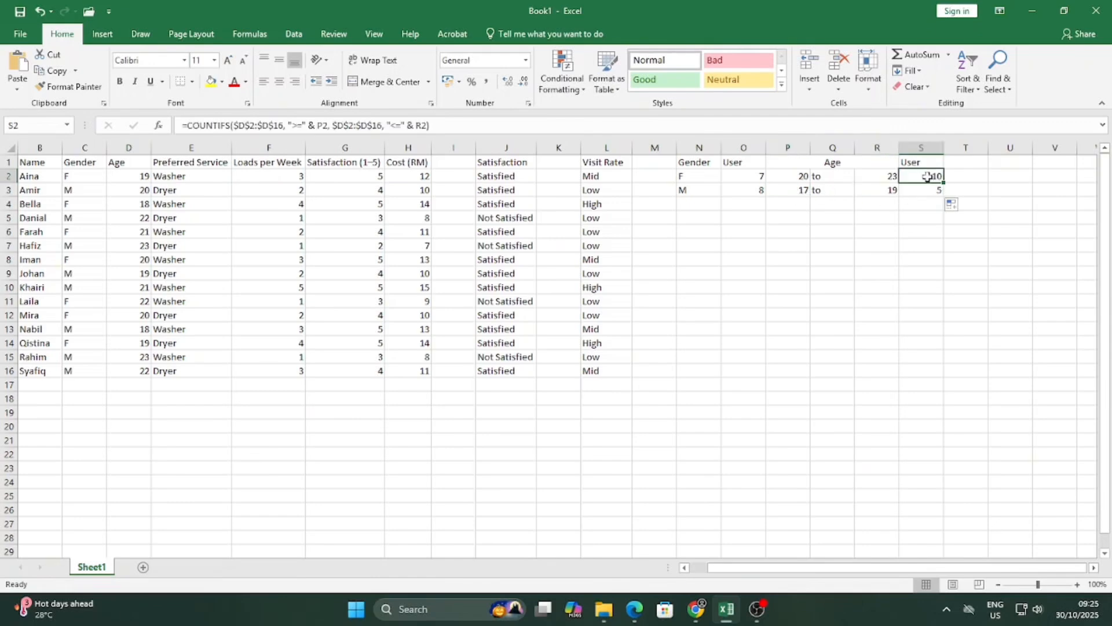
left_click(876, 176)
left_click(800, 176)
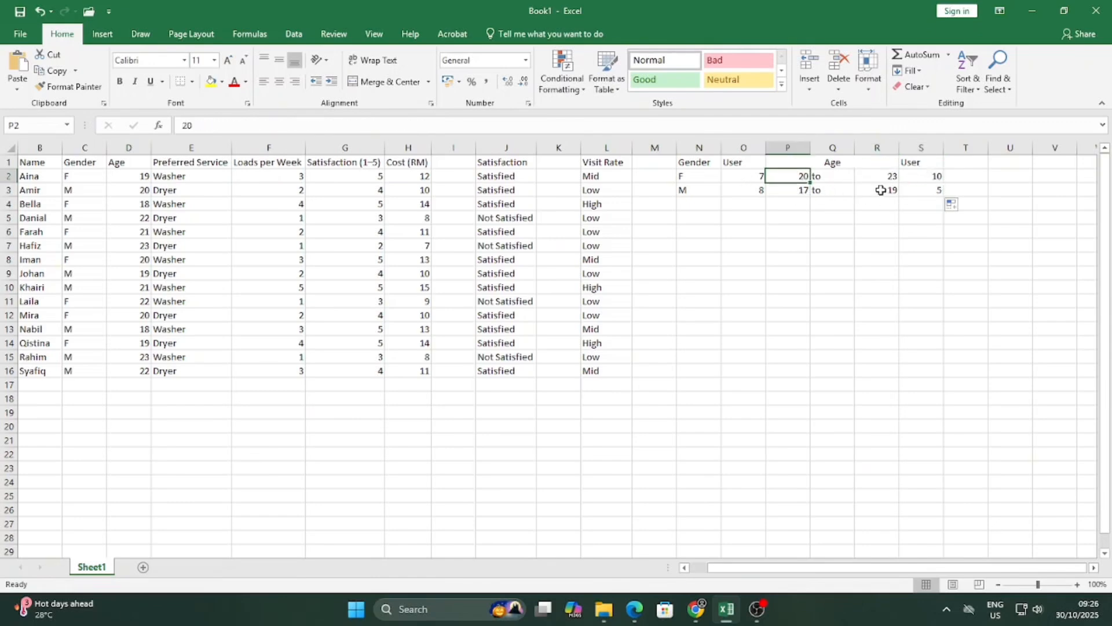
left_click(876, 191)
left_click(934, 176)
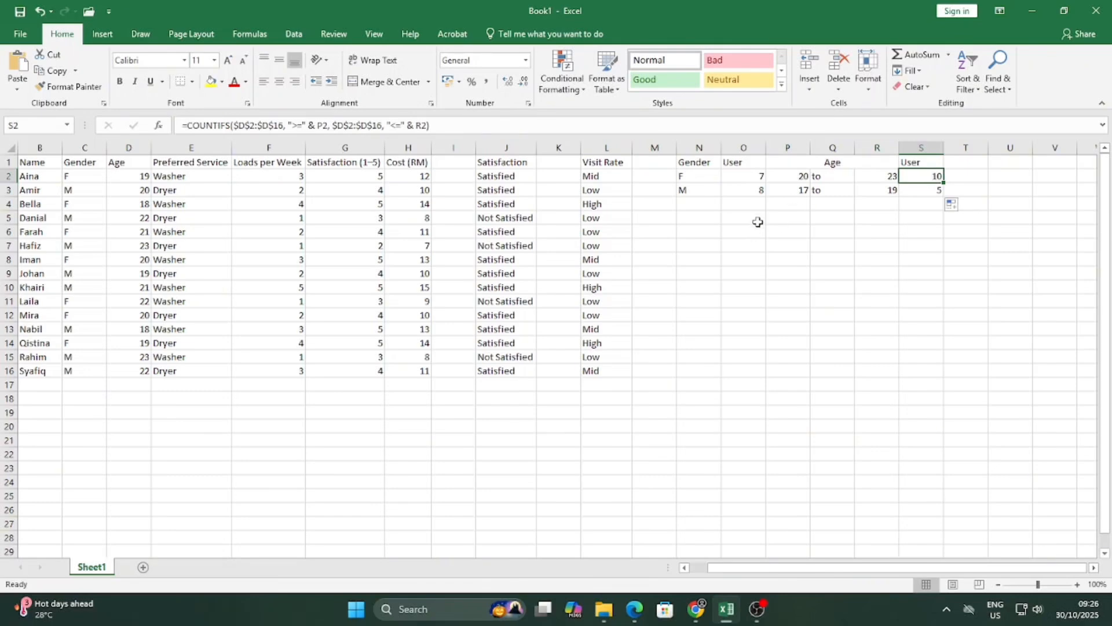
left_click(917, 196)
left_click(813, 232)
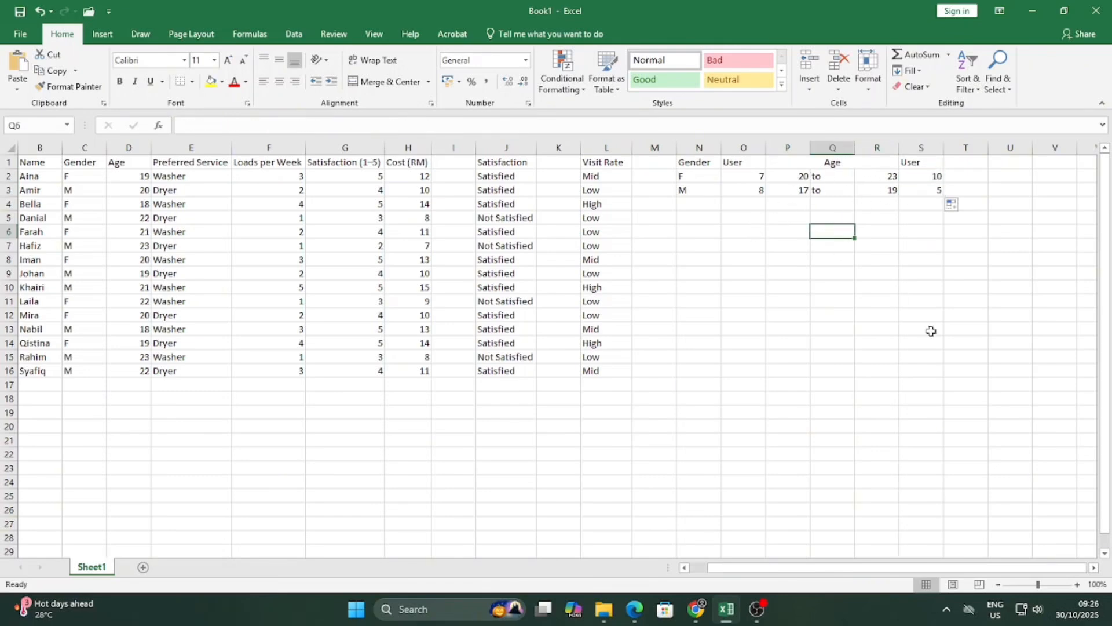
Build a Service table listing Washer and Dryer in N5:N7 with a User heading in O5.
scroll(915, 567, "left", 1)
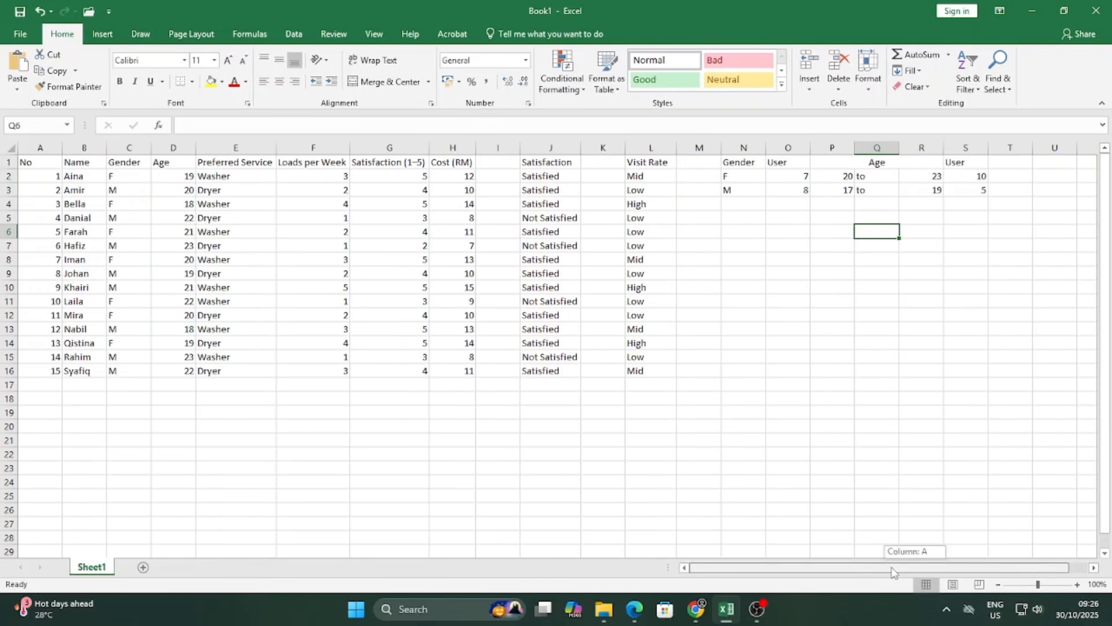
double_click(744, 220)
type("Service")
key("Return")
type("Washe")
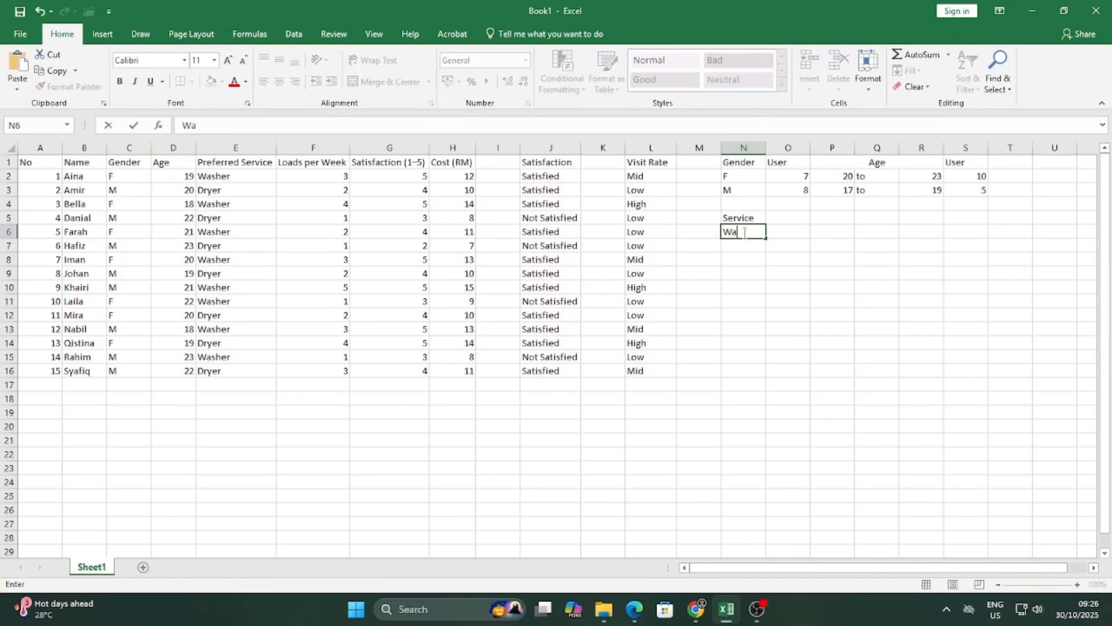
key("Return")
type("Dryer")
left_click(793, 236)
double_click(794, 216)
type("User")
left_click(785, 234)
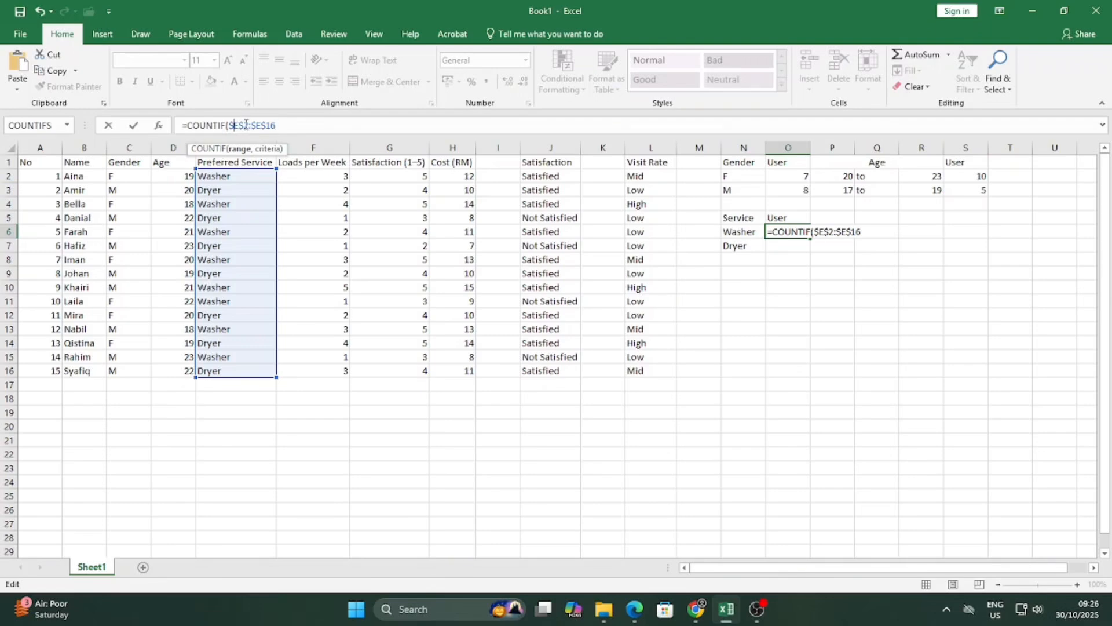
Complete O6 as =COUNTIF(E$2:E$16, N6), counting 8 Washer users.
key("BackSpace")
left_click(251, 125)
key("BackSpace")
type(",")
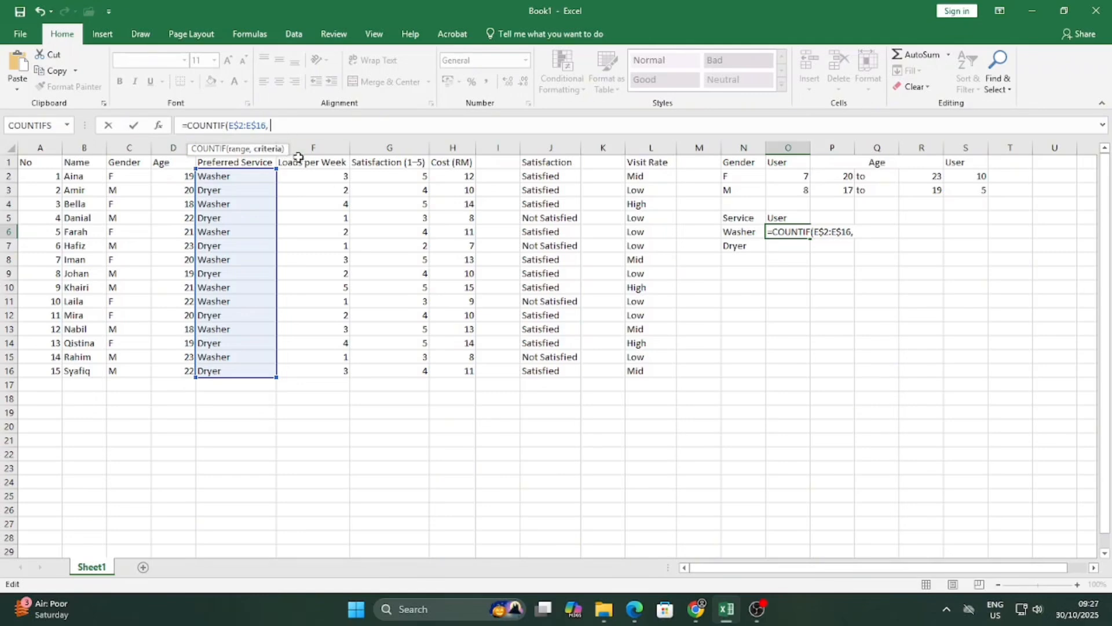
left_click(743, 230)
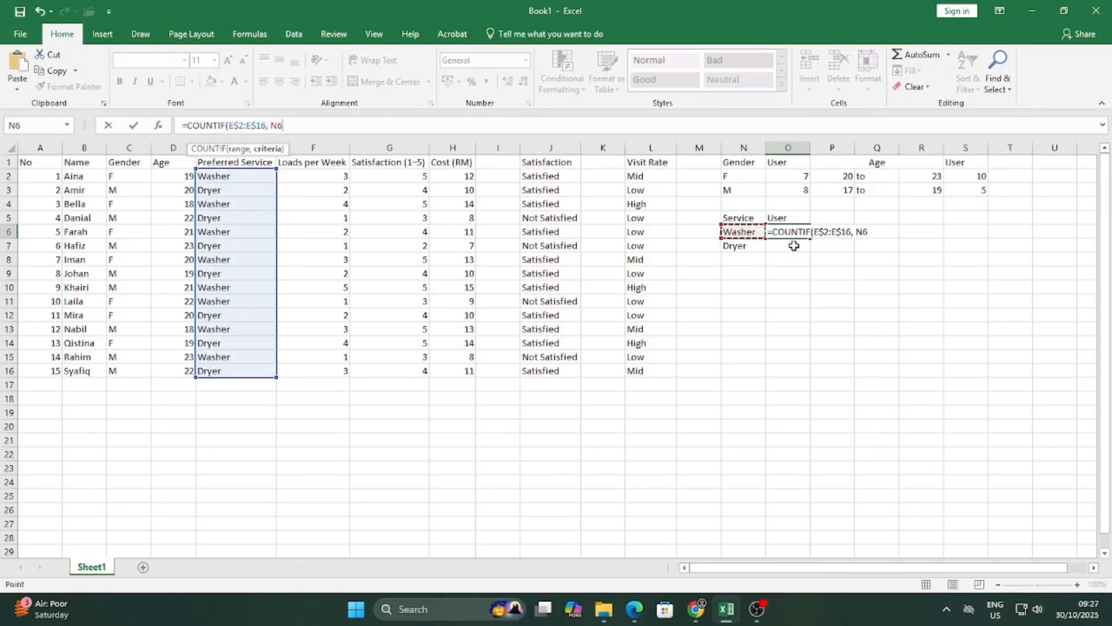
key("Return")
Fill the count down to O7 and verify it returns 7 Dryer users from N7.
left_click(810, 235)
left_click_drag(810, 239, 810, 250)
left_click(798, 245)
left_click(799, 232)
left_click(800, 244)
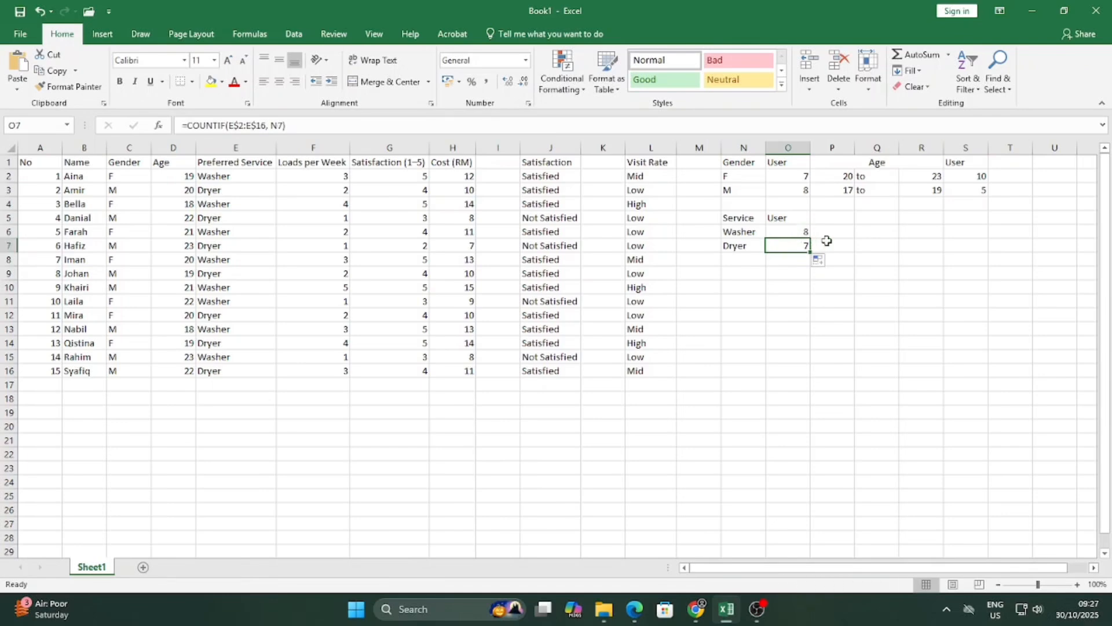
left_click(795, 234)
left_click(786, 245)
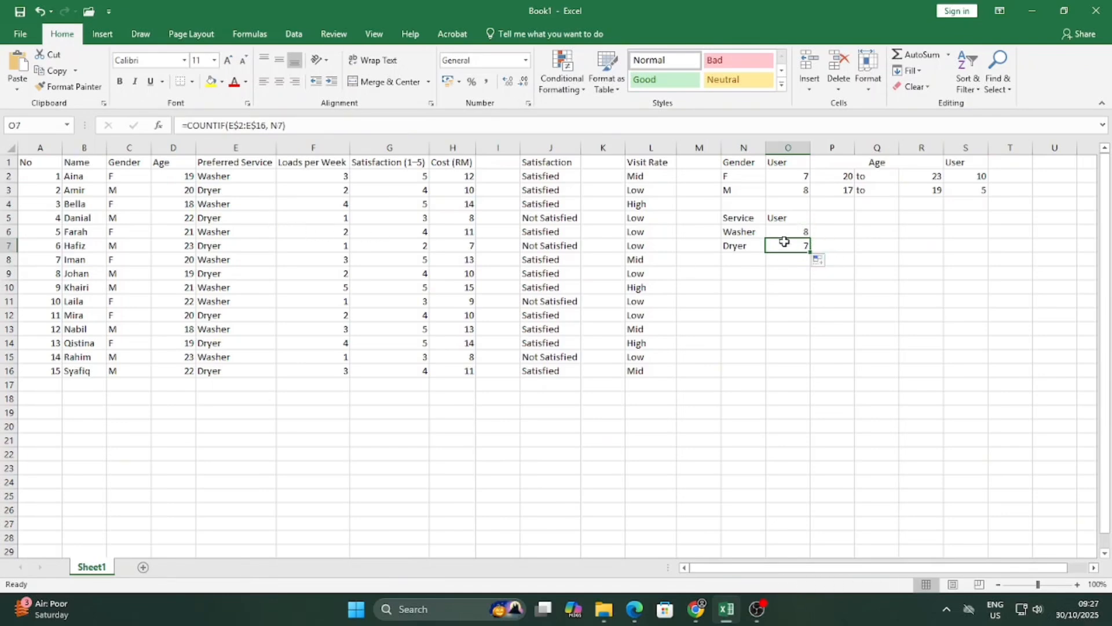